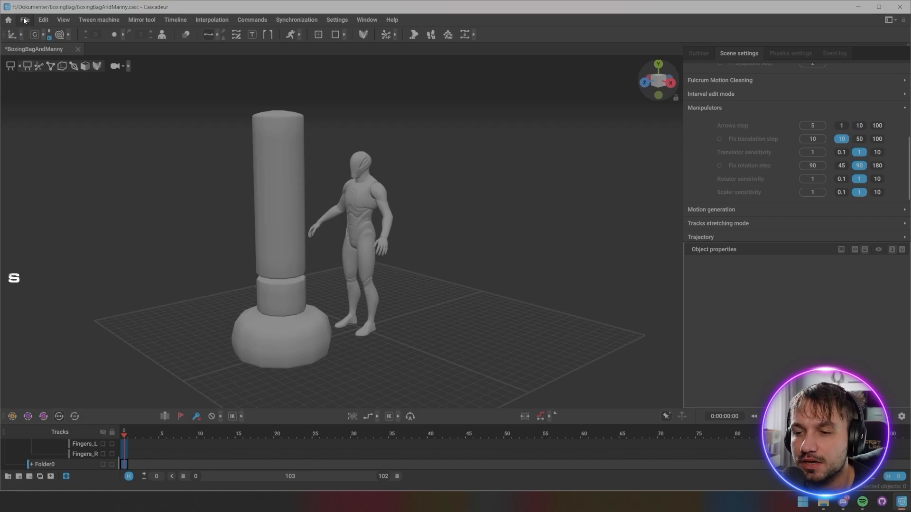
Step: Import the reference video videoplayback (4).mp4 onto a new plane, with the end time set to 18 seconds
{"action": "left_click", "coordinate": [25, 19]}
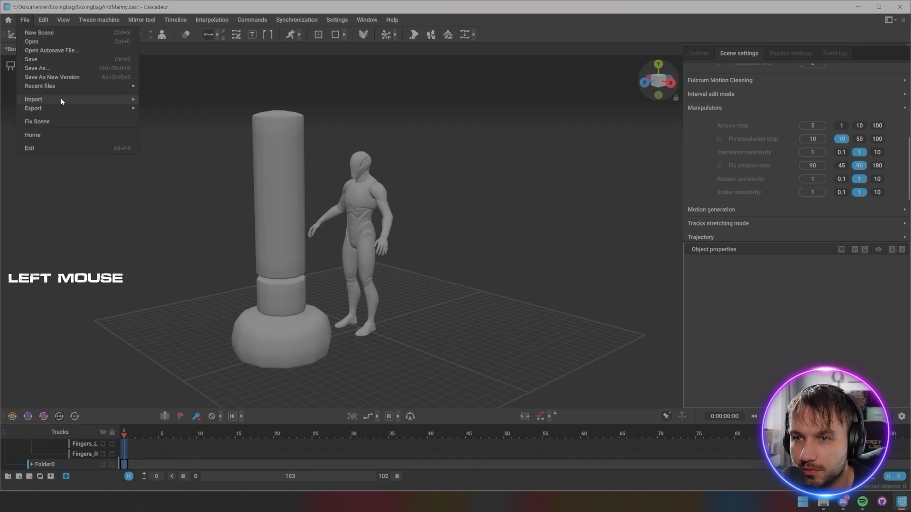
{"action": "mouse_move", "coordinate": [60, 99]}
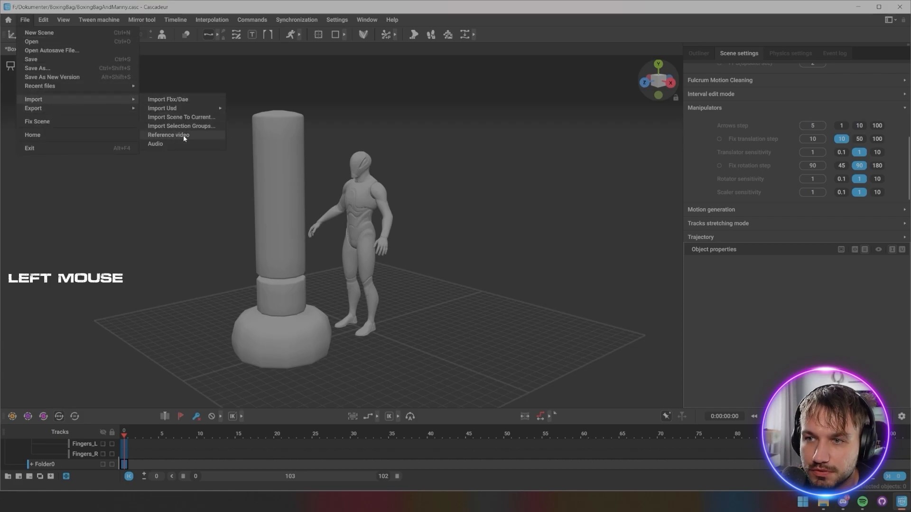
{"action": "left_click", "coordinate": [169, 135]}
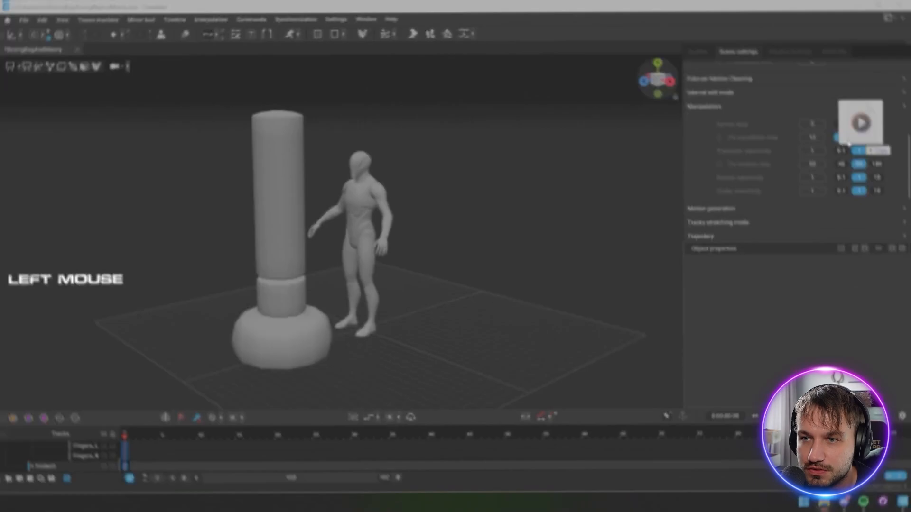
{"action": "left_click_drag", "start_coordinate": [858, 142], "coordinate": [601, 231]}
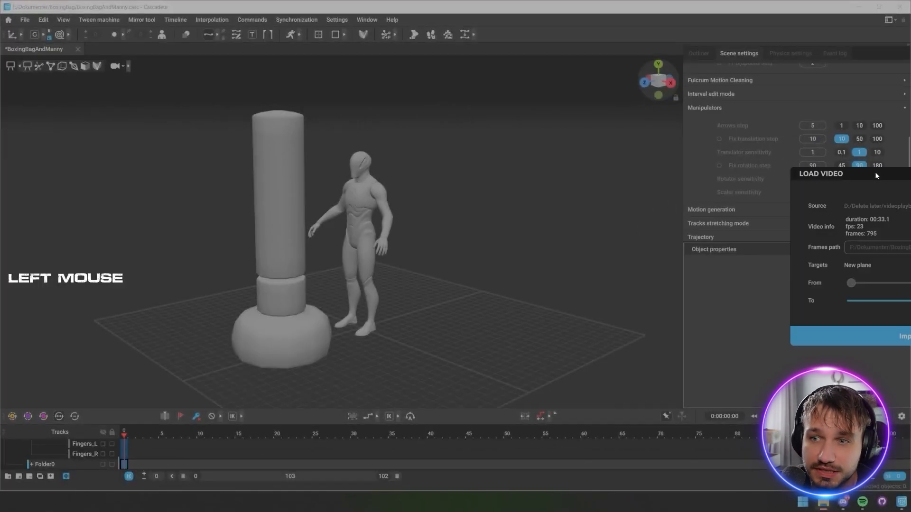
{"action": "left_click_drag", "start_coordinate": [876, 176], "coordinate": [544, 151]}
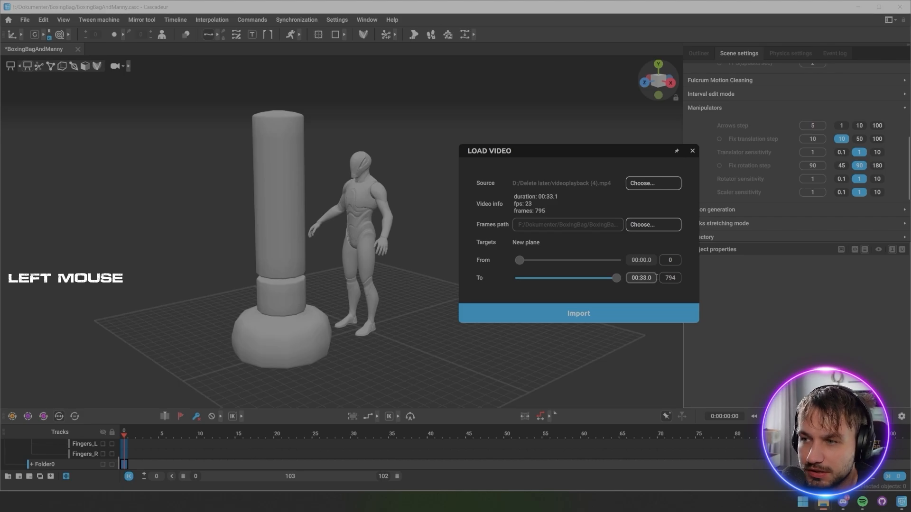
{"action": "type", "text": "18"}
{"action": "key", "text": "Tab"}
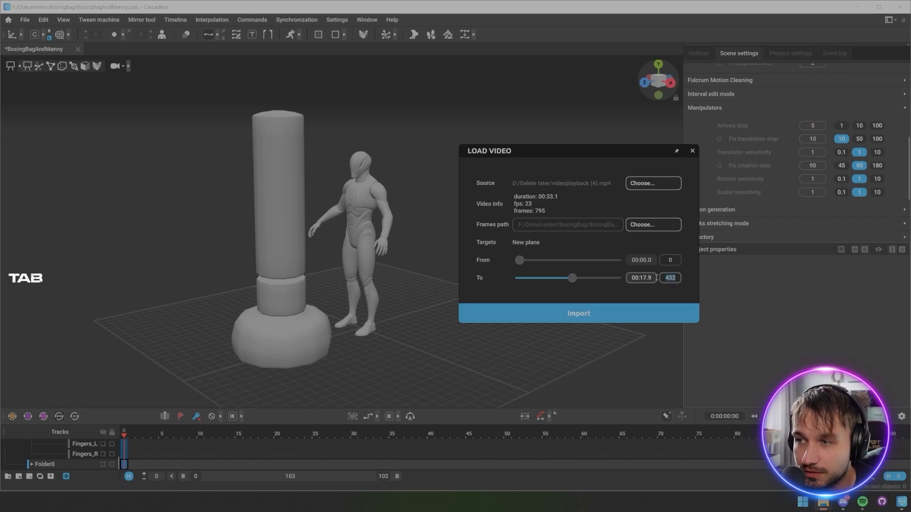
{"action": "left_click", "coordinate": [579, 313]}
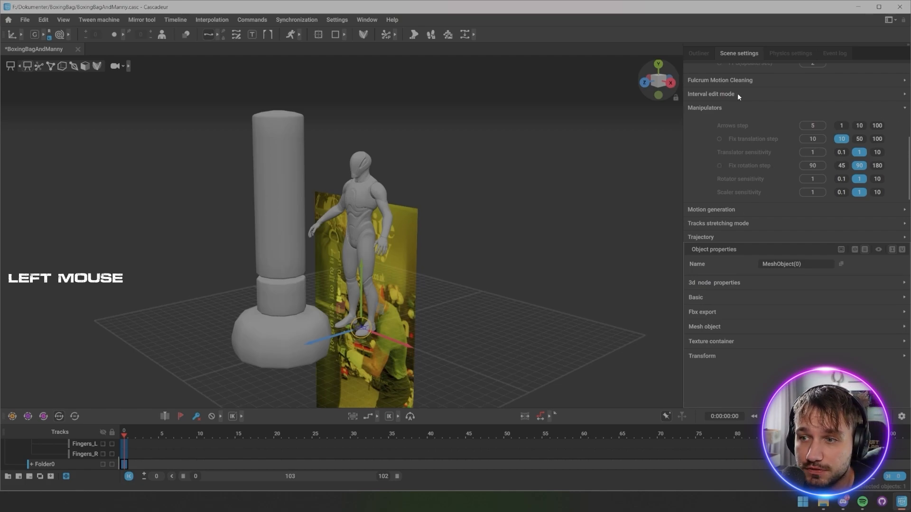
Step: Enable the fixed rotation step of 90 and rotate the reference video plane 90 degrees to face the side view
{"action": "scroll", "coordinate": [737, 93], "scroll_direction": "up", "scroll_amount": 2}
{"action": "scroll", "coordinate": [726, 93], "scroll_direction": "down", "scroll_amount": 2}
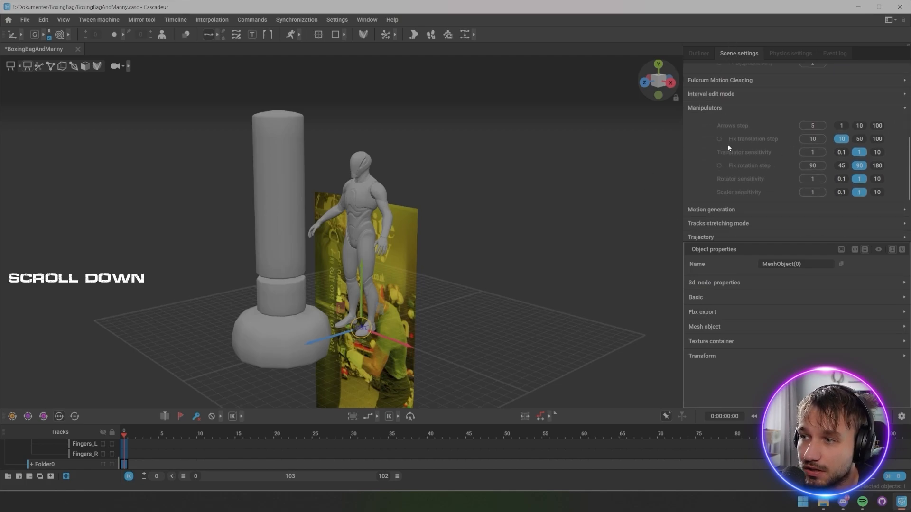
{"action": "left_click", "coordinate": [719, 166]}
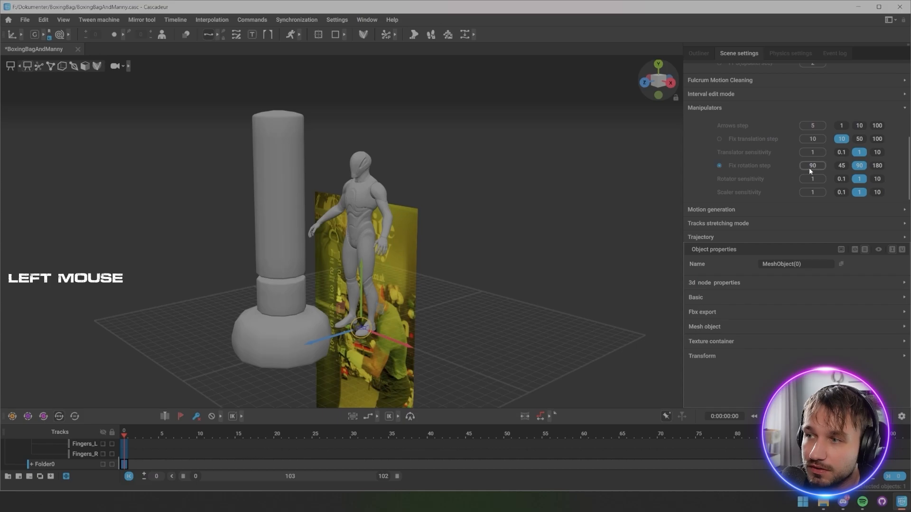
{"action": "left_click_drag", "start_coordinate": [527, 278], "coordinate": [429, 305], "text": "alt"}
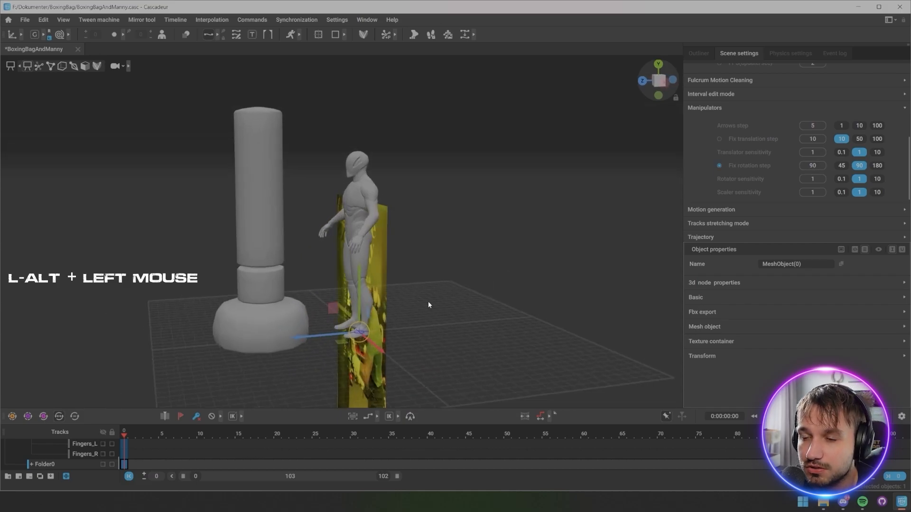
{"action": "key", "text": "e"}
{"action": "left_click_drag", "start_coordinate": [350, 343], "coordinate": [304, 329]}
Step: Raise the reference video plane to floor level and move it behind the mannequin, away from the boxing bag
{"action": "key", "text": "w"}
{"action": "left_click_drag", "start_coordinate": [308, 331], "coordinate": [458, 258]}
{"action": "left_click_drag", "start_coordinate": [332, 280], "coordinate": [400, 214]}
{"action": "scroll", "coordinate": [401, 213], "scroll_direction": "up", "scroll_amount": 4}
{"action": "middle_click_drag", "start_coordinate": [427, 209], "coordinate": [468, 213], "text": "alt"}
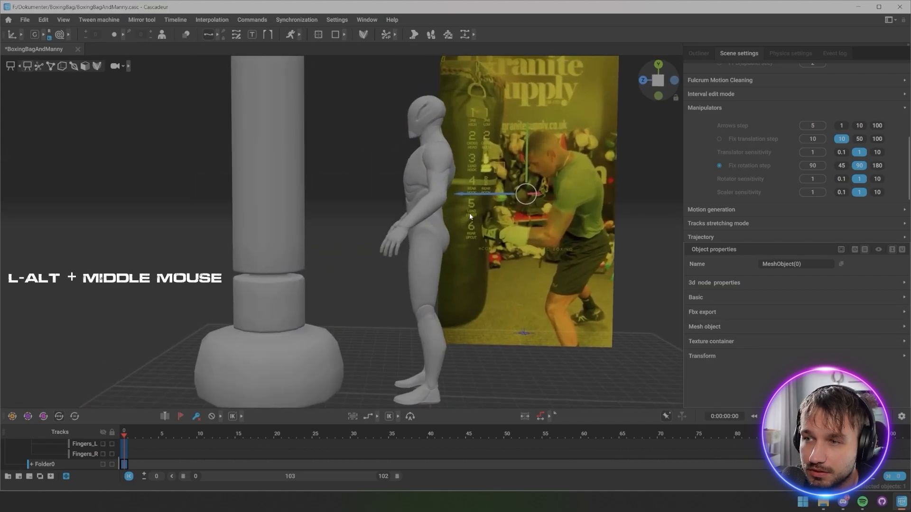
{"action": "left_click", "coordinate": [511, 293]}
Step: Enlarge the timeline area and move the Fingers_L and Fingers_R tracks out of the UE5_Manny folder
{"action": "left_click_drag", "start_coordinate": [158, 409], "coordinate": [247, 317]}
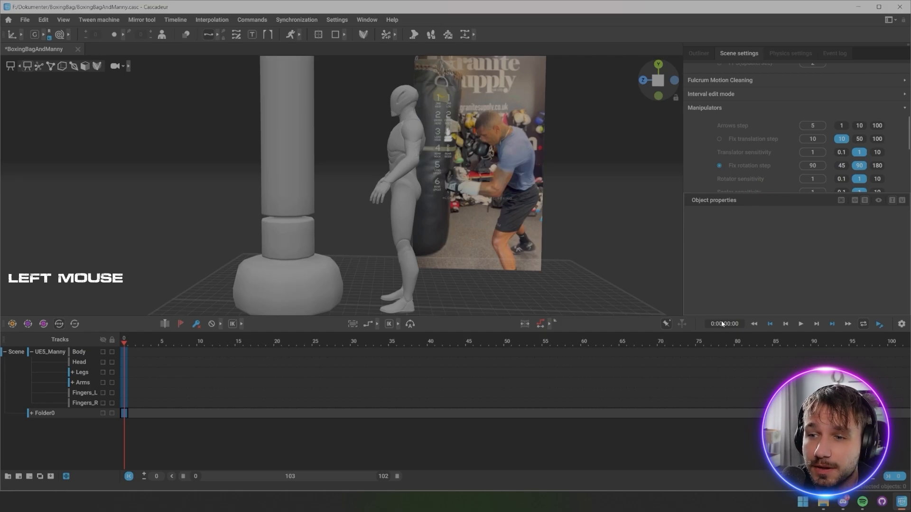
{"action": "left_click_drag", "start_coordinate": [722, 316], "coordinate": [722, 331]}
{"action": "left_click", "coordinate": [84, 408]}
{"action": "left_click", "coordinate": [85, 417], "text": "shift"}
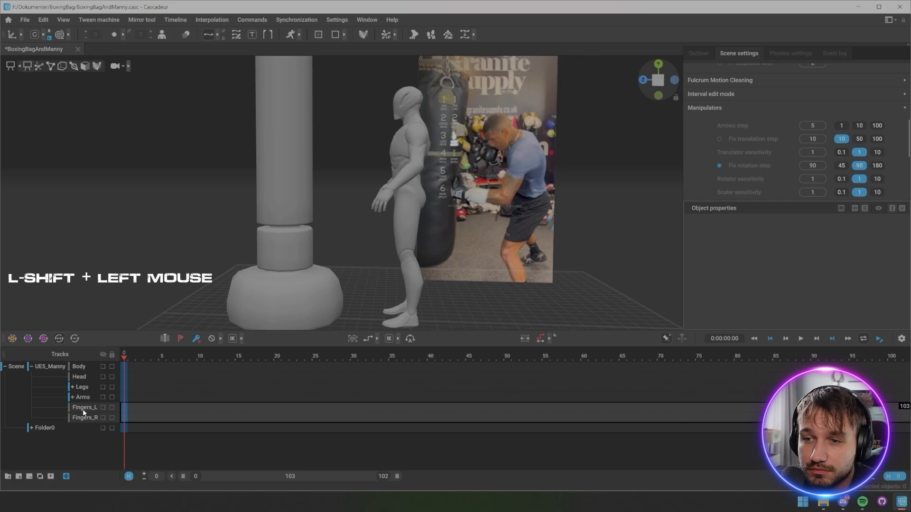
{"action": "left_click_drag", "start_coordinate": [84, 415], "coordinate": [10, 368]}
{"action": "key", "text": "space"}
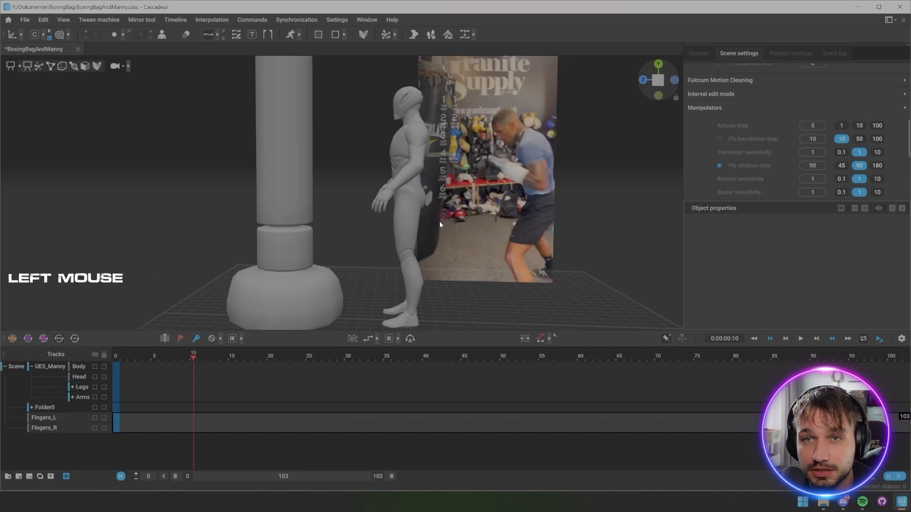
Step: Switch to mesh mode and rename the video plane object as Reference Video
{"action": "left_click", "coordinate": [96, 66]}
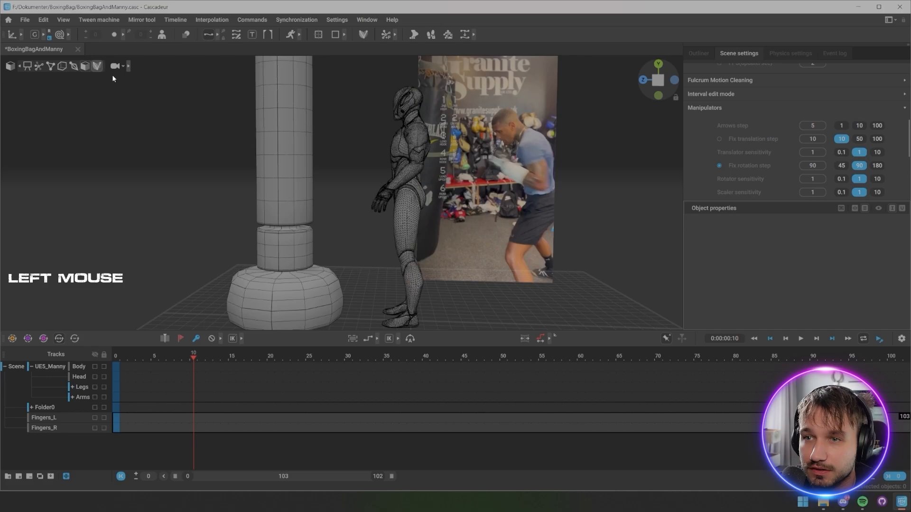
{"action": "left_click", "coordinate": [521, 176]}
{"action": "left_click", "coordinate": [814, 223]}
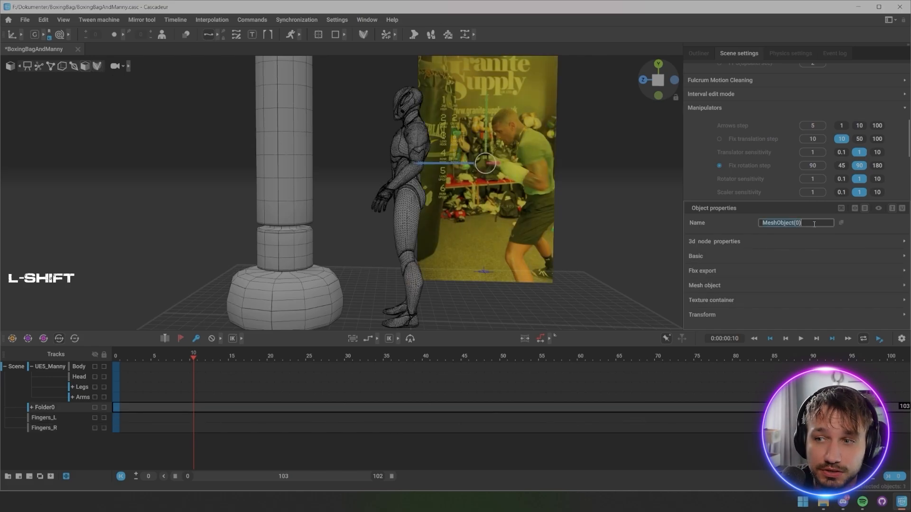
{"action": "type", "text": "Reference "}
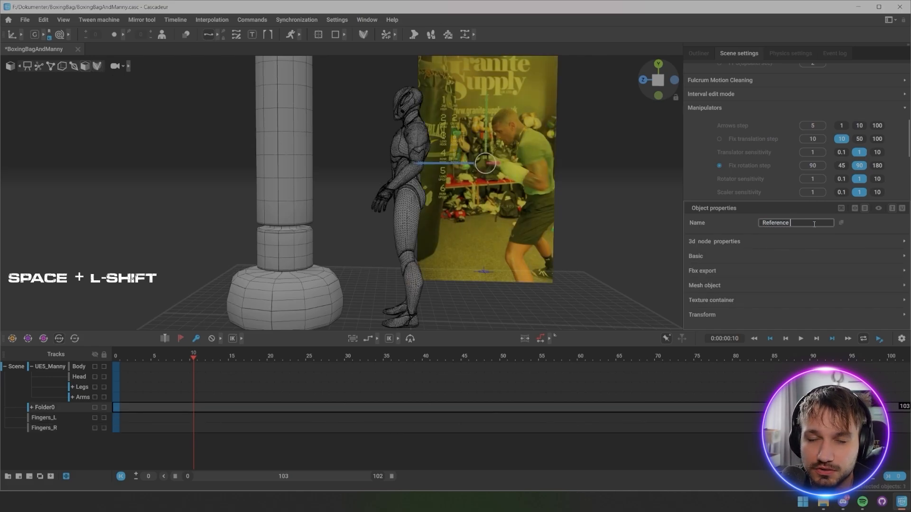
{"action": "type", "text": "Video"}
{"action": "key", "text": "Return"}
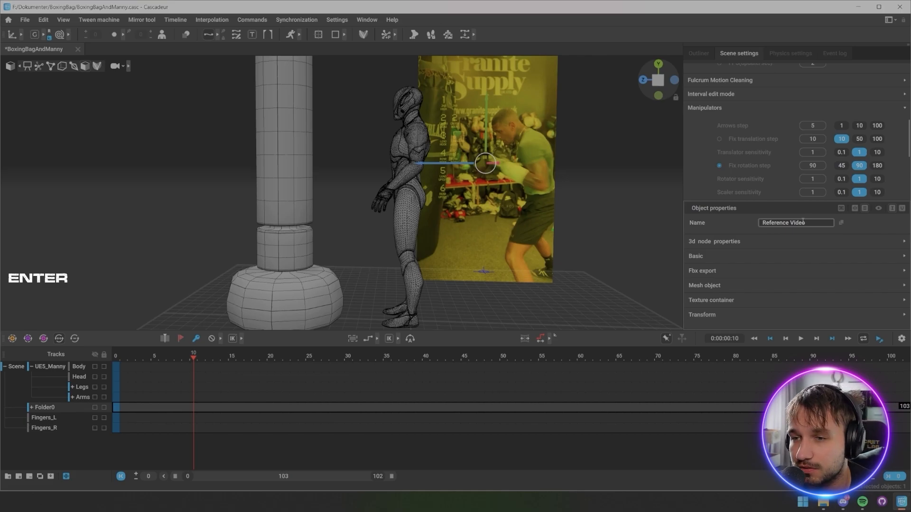
Step: Create a separate Reference Video track for the video plane and return the timeline to frame 0
{"action": "left_click", "coordinate": [18, 476]}
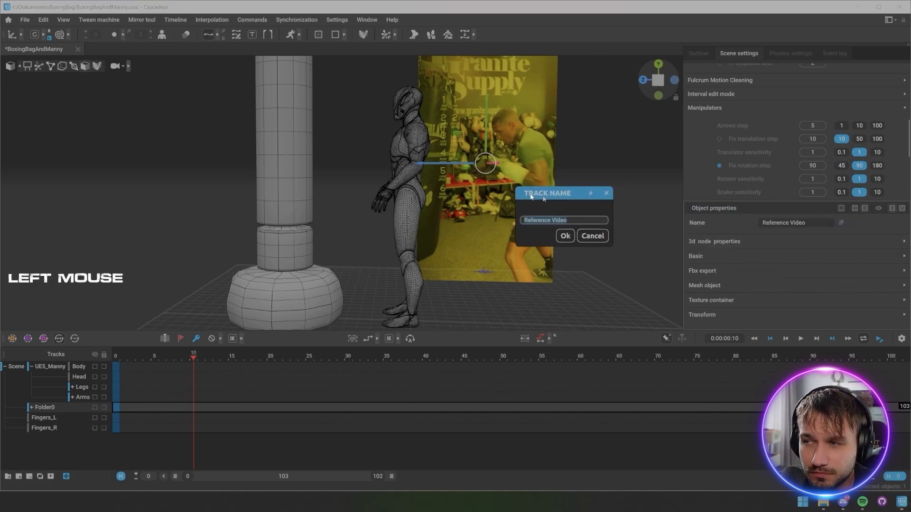
{"action": "left_click", "coordinate": [500, 230]}
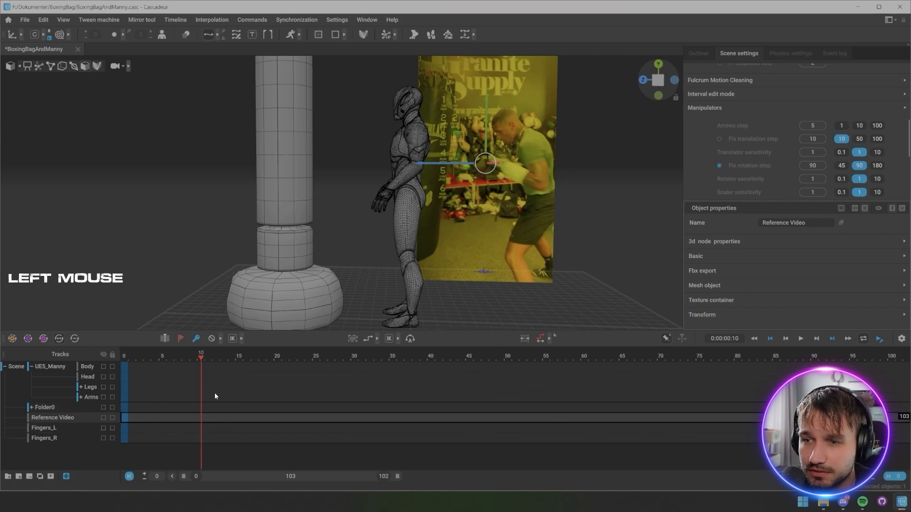
{"action": "left_click_drag", "start_coordinate": [209, 357], "coordinate": [94, 385]}
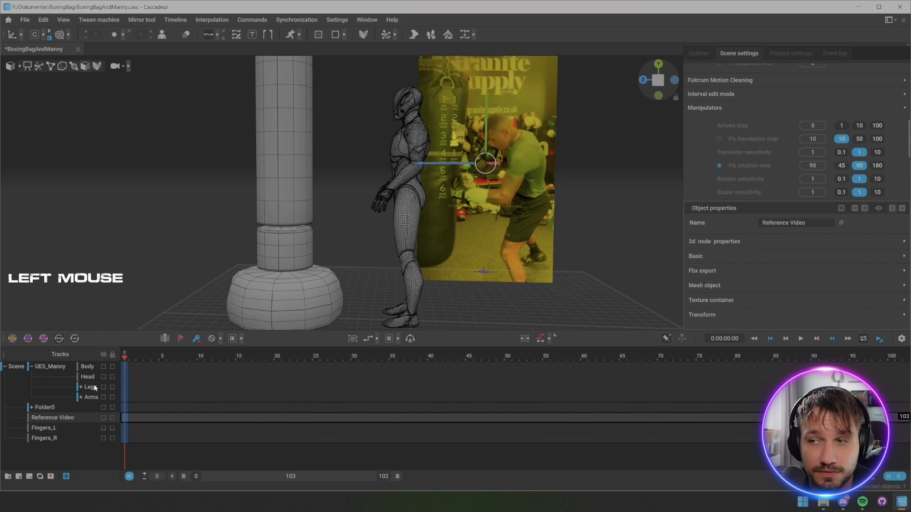
Step: Show the mannequin's point controllers and deselect the reference video plane
{"action": "left_click_drag", "start_coordinate": [297, 217], "coordinate": [341, 219], "text": "alt"}
{"action": "middle_click_drag", "start_coordinate": [342, 220], "coordinate": [309, 266], "text": "alt"}
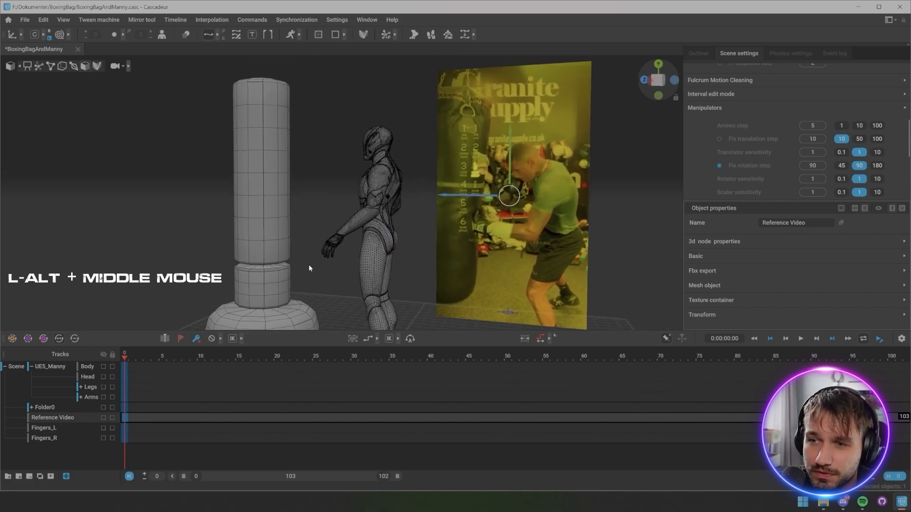
{"action": "left_click_drag", "start_coordinate": [309, 266], "coordinate": [336, 266], "text": "alt"}
{"action": "middle_click_drag", "start_coordinate": [335, 266], "coordinate": [347, 243], "text": "alt"}
{"action": "scroll", "coordinate": [347, 243], "scroll_direction": "up", "scroll_amount": 2}
{"action": "left_click_drag", "start_coordinate": [346, 256], "coordinate": [319, 298], "text": "alt"}
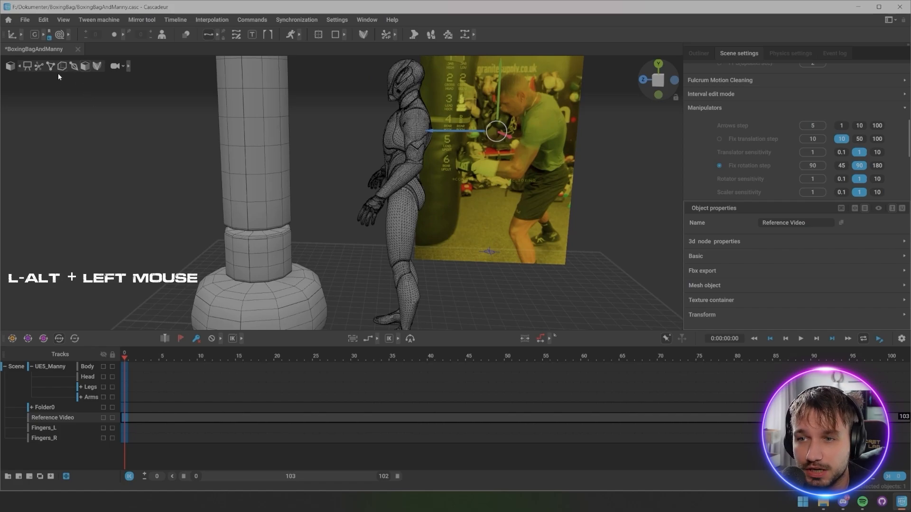
{"action": "left_click", "coordinate": [39, 67]}
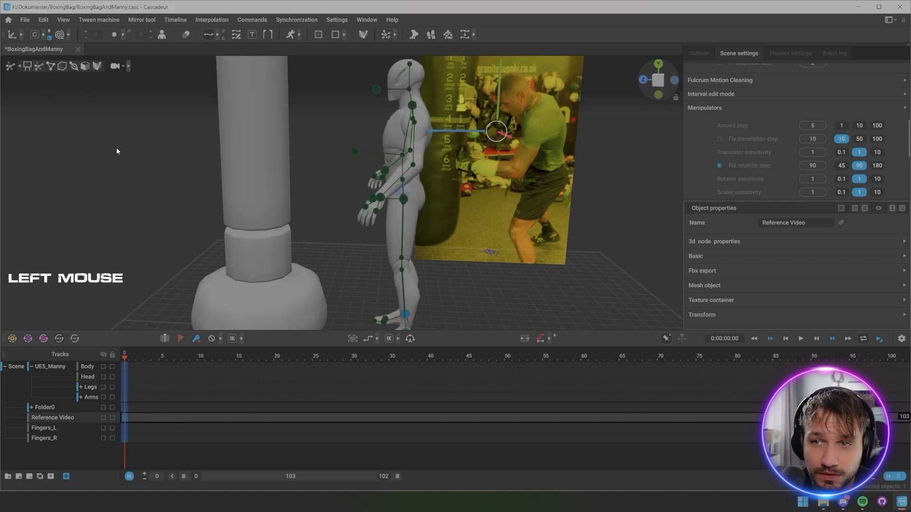
{"action": "left_click", "coordinate": [116, 148]}
{"action": "left_click_drag", "start_coordinate": [470, 256], "coordinate": [437, 249], "text": "alt"}
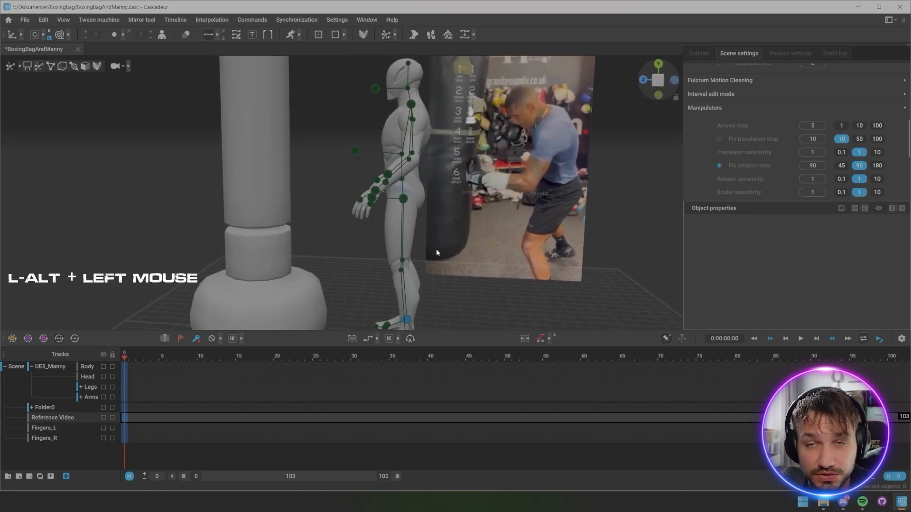
{"action": "middle_click_drag", "start_coordinate": [436, 249], "coordinate": [425, 201], "text": "alt"}
{"action": "left_click_drag", "start_coordinate": [425, 201], "coordinate": [408, 235], "text": "alt"}
{"action": "middle_click_drag", "start_coordinate": [408, 235], "coordinate": [418, 249], "text": "alt"}
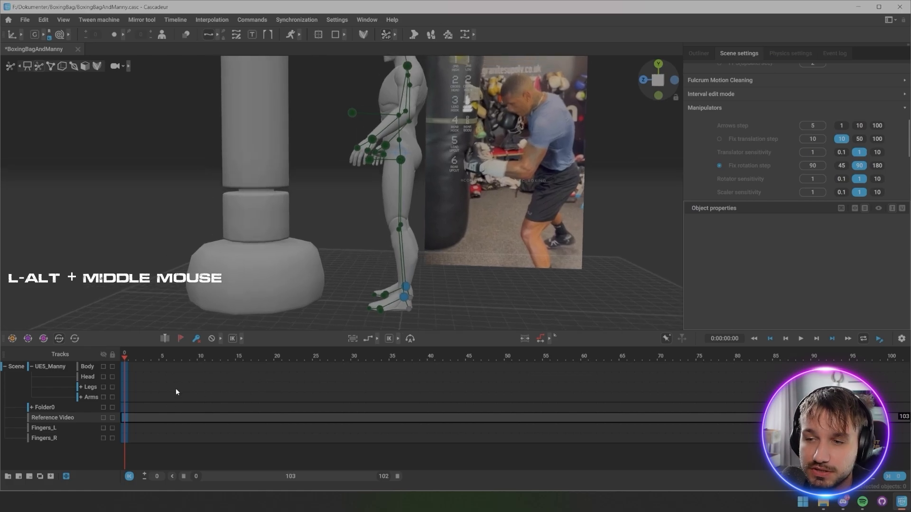
Step: Go to frame 6 and add a keyframe there on all tracks
{"action": "left_click_drag", "start_coordinate": [130, 357], "coordinate": [169, 358]}
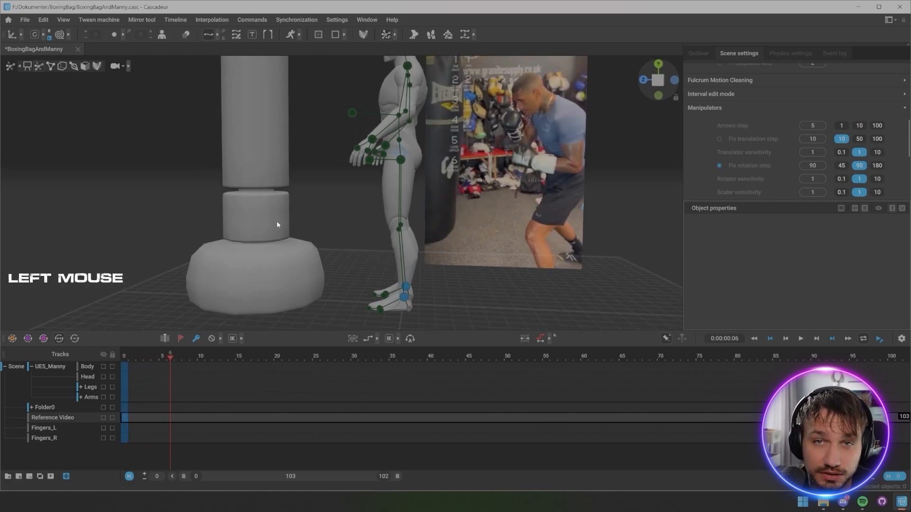
{"action": "middle_click_drag", "start_coordinate": [277, 224], "coordinate": [329, 271], "text": "alt"}
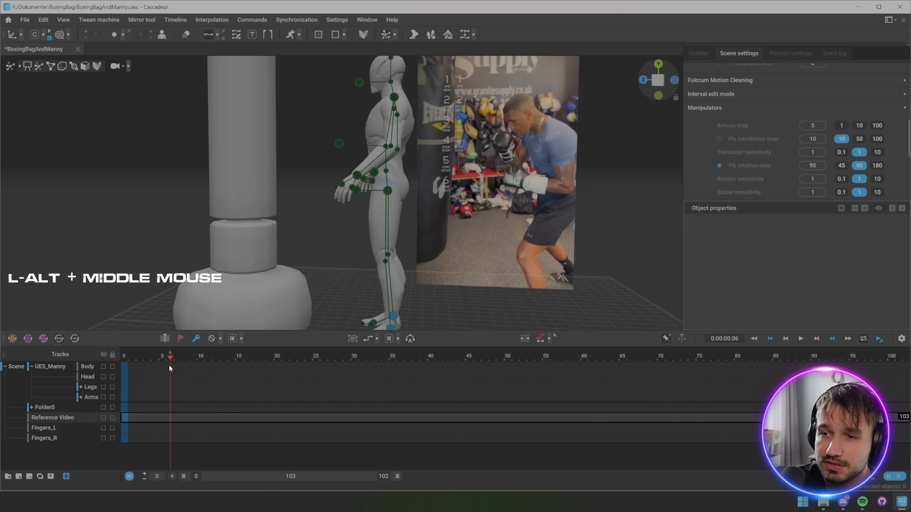
{"action": "left_click_drag", "start_coordinate": [170, 366], "coordinate": [171, 445]}
{"action": "key", "text": "f"}
Step: Try to move the mannequin's left foot forward towards the boxing bag on frame 6
{"action": "middle_click_drag", "start_coordinate": [260, 325], "coordinate": [263, 288], "text": "alt"}
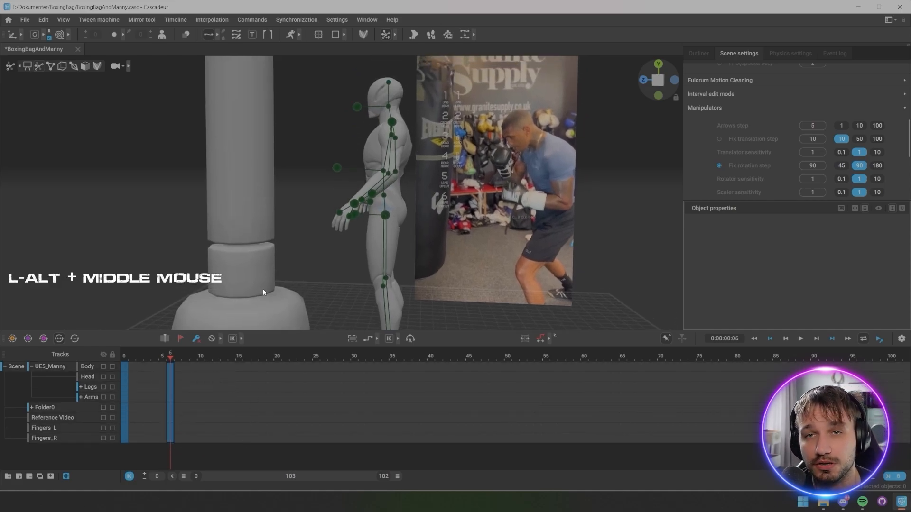
{"action": "middle_click_drag", "start_coordinate": [291, 246], "coordinate": [282, 205], "text": "alt"}
{"action": "left_click_drag", "start_coordinate": [282, 205], "coordinate": [330, 269], "text": "alt"}
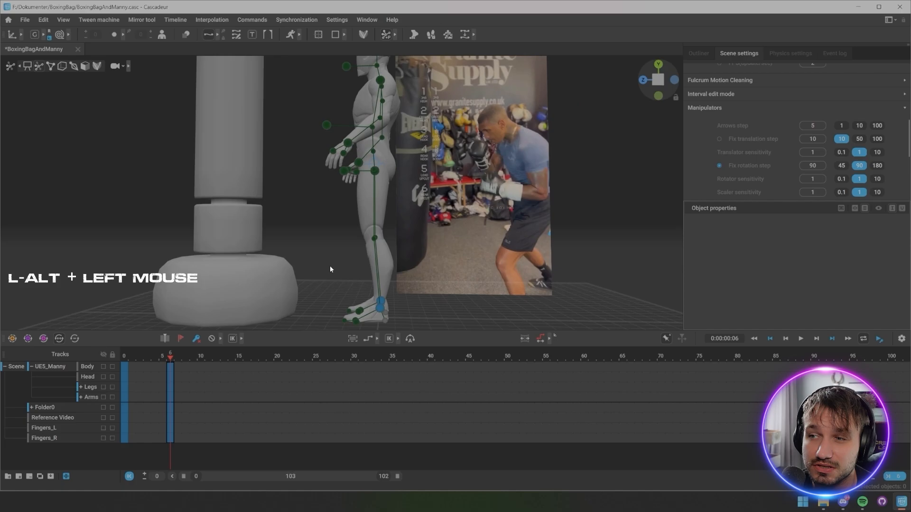
{"action": "middle_click_drag", "start_coordinate": [330, 269], "coordinate": [349, 240], "text": "alt"}
{"action": "left_click_drag", "start_coordinate": [349, 239], "coordinate": [308, 290], "text": "alt"}
{"action": "left_click", "coordinate": [380, 273]}
{"action": "key", "text": "w"}
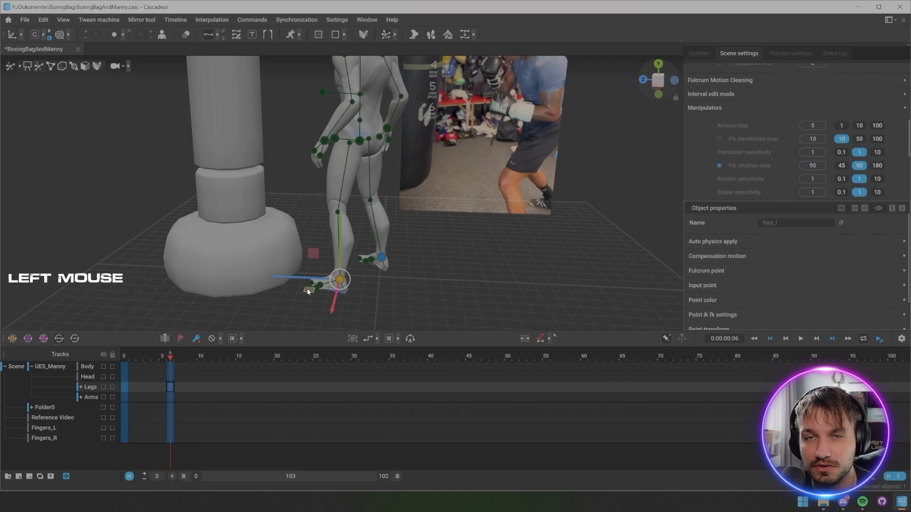
{"action": "key", "text": "ctrl+z"}
Step: Select the toe point controllers of the right foot and switch them to active posing points
{"action": "left_click", "coordinate": [331, 250]}
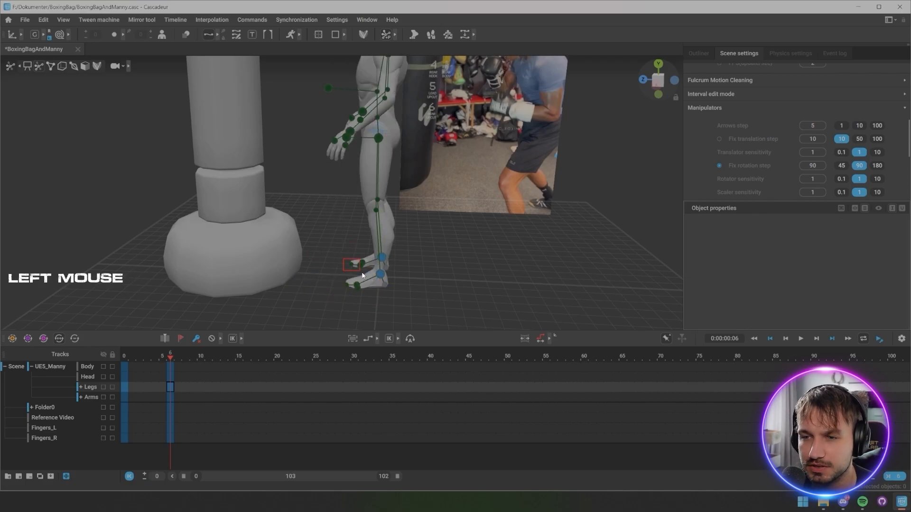
{"action": "left_click", "coordinate": [355, 265]}
{"action": "left_click", "coordinate": [440, 294]}
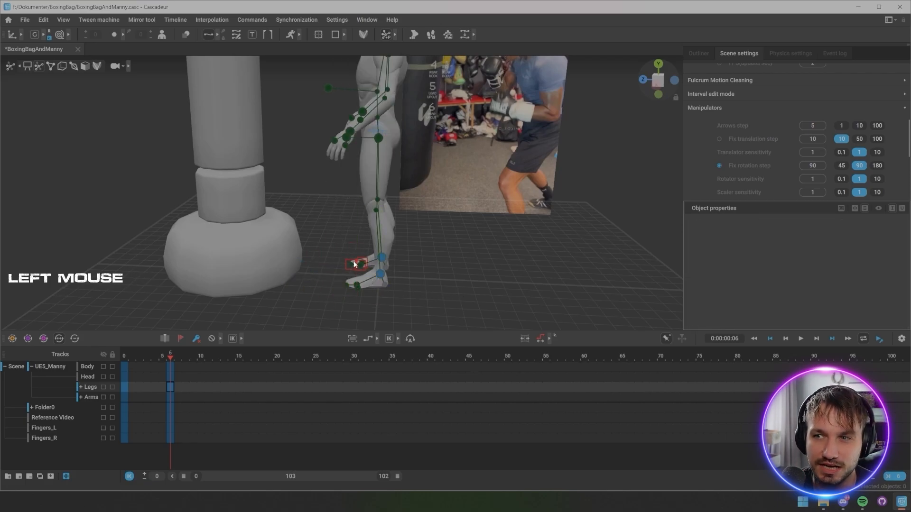
{"action": "left_click", "coordinate": [362, 274]}
{"action": "key", "text": "shift+z"}
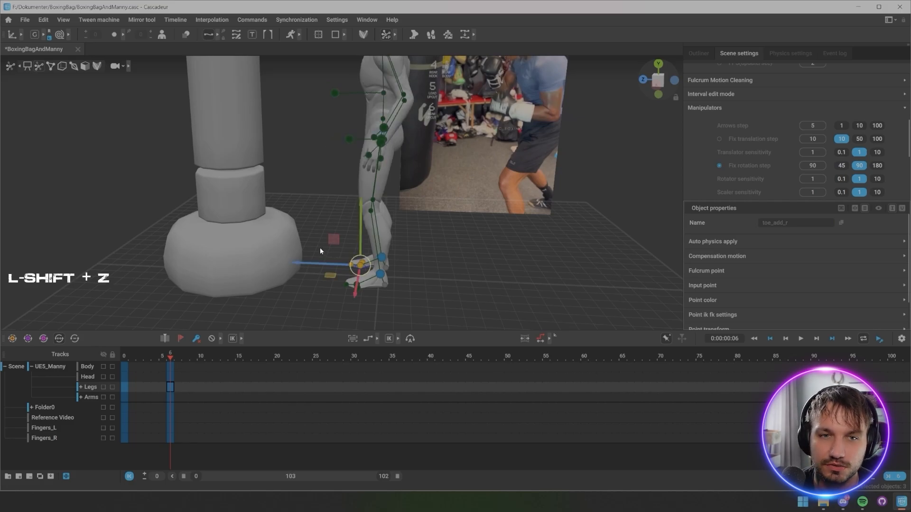
Step: Select the left foot's point controller and move the foot forward along the floor towards the boxing bag
{"action": "left_click", "coordinate": [370, 293]}
{"action": "left_click", "coordinate": [381, 274]}
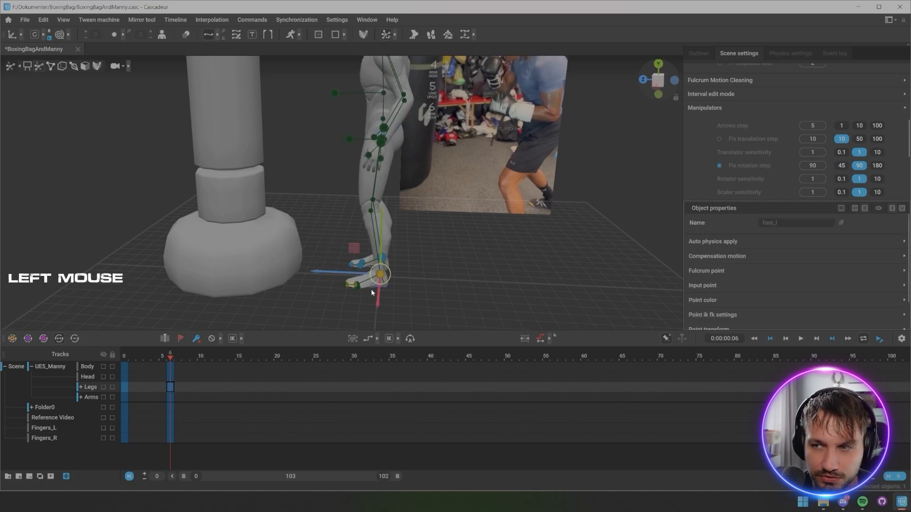
{"action": "left_click_drag", "start_coordinate": [351, 287], "coordinate": [305, 295]}
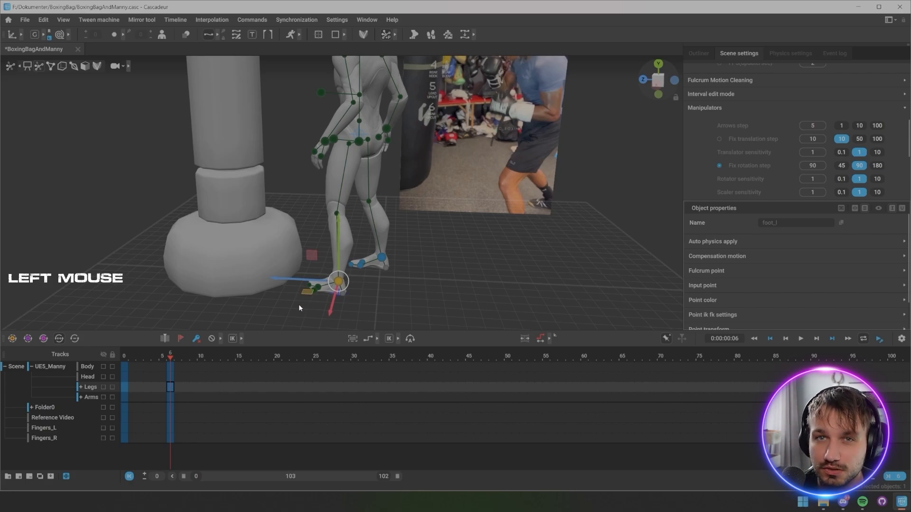
Step: Undo the trial rotation of the left foot and turn off the fixed rotation step for manipulators
{"action": "key", "text": "r"}
{"action": "key", "text": "e"}
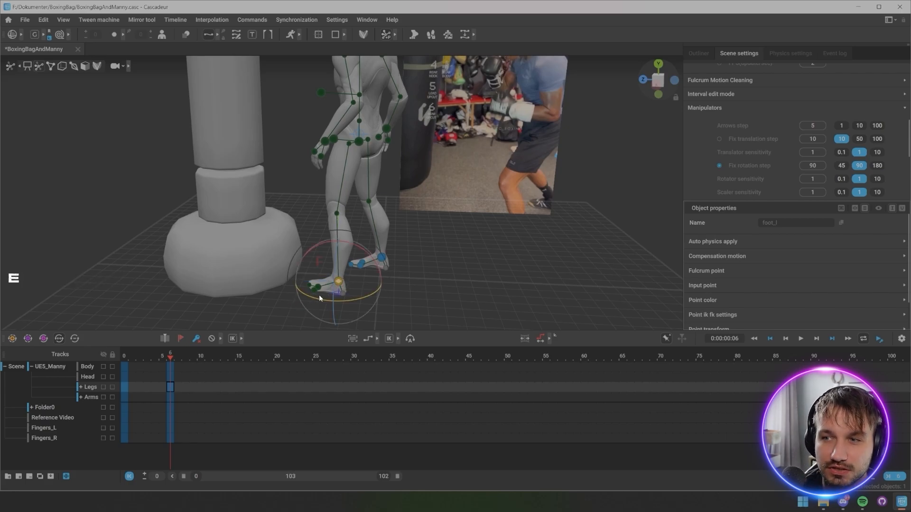
{"action": "mouse_move", "coordinate": [340, 300]}
{"action": "left_mouse_down"}
{"action": "mouse_move", "coordinate": [358, 297]}
{"action": "mouse_move", "coordinate": [346, 298]}
{"action": "left_mouse_up"}
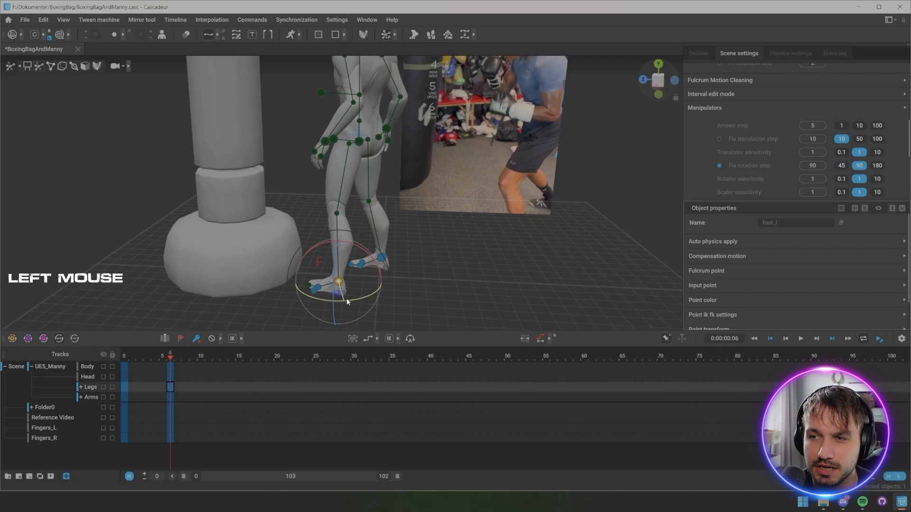
{"action": "key", "text": "ctrl+z"}
{"action": "left_click", "coordinate": [719, 166]}
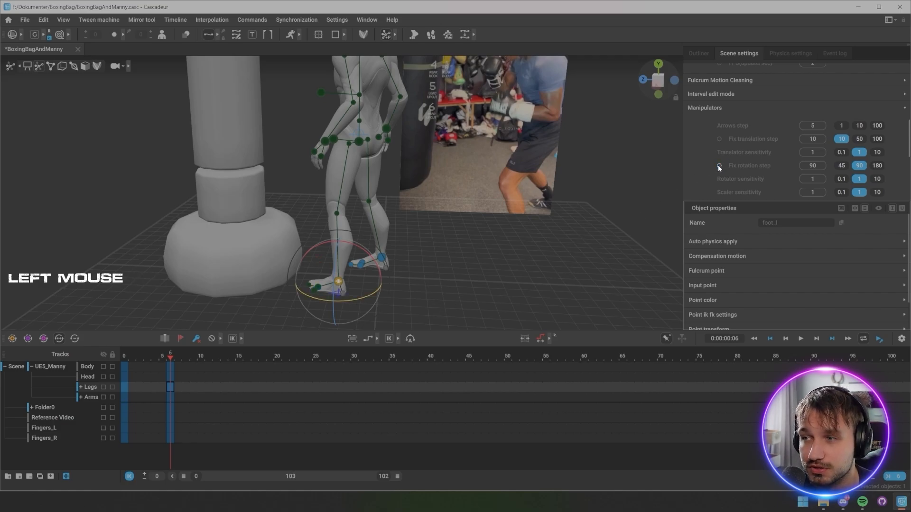
Step: Try to rotate the left foot freely, and undo the rotation
{"action": "left_click_drag", "start_coordinate": [364, 298], "coordinate": [370, 279]}
{"action": "key", "text": "ctrl+z"}
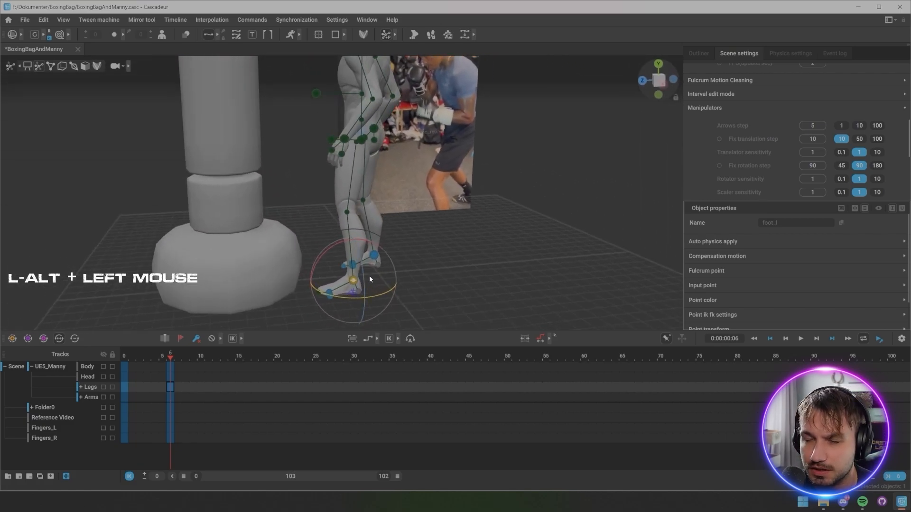
{"action": "key", "text": "ctrl+z"}
Step: Turn the mannequin's pelvis by moving its direction controller, and deselect the controller
{"action": "left_click", "coordinate": [328, 138]}
{"action": "key", "text": "w"}
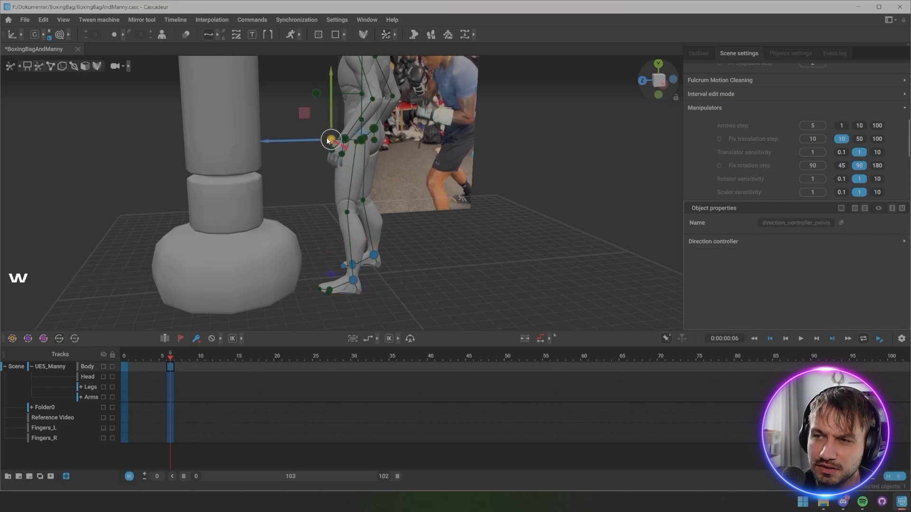
{"action": "left_click_drag", "start_coordinate": [299, 141], "coordinate": [118, 171]}
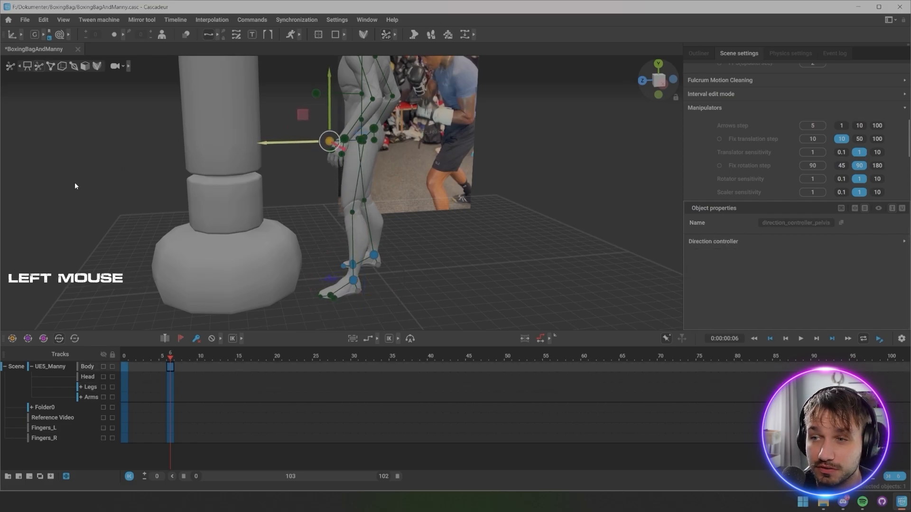
{"action": "left_click_drag", "start_coordinate": [387, 254], "coordinate": [388, 214], "text": "alt"}
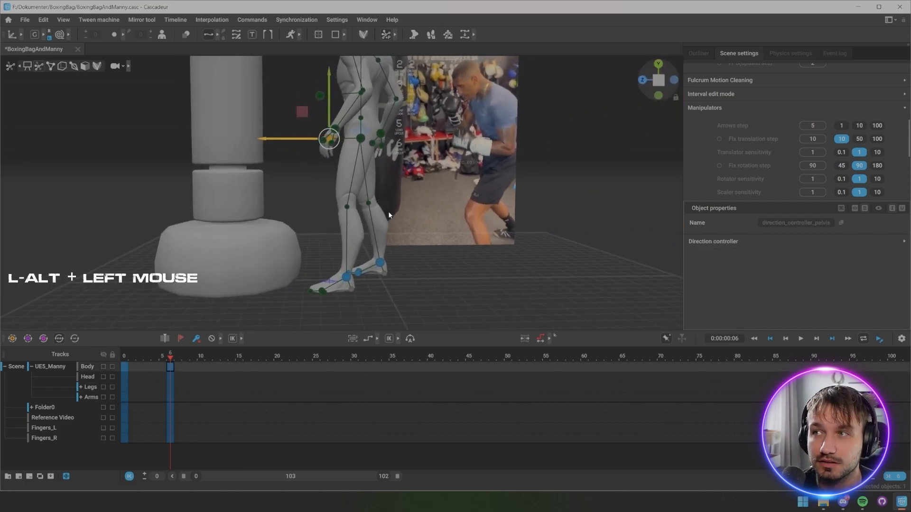
{"action": "middle_click_drag", "start_coordinate": [388, 212], "coordinate": [386, 258], "text": "alt"}
{"action": "scroll", "coordinate": [382, 255], "scroll_direction": "down", "scroll_amount": 2}
{"action": "left_click_drag", "start_coordinate": [378, 252], "coordinate": [361, 241], "text": "alt"}
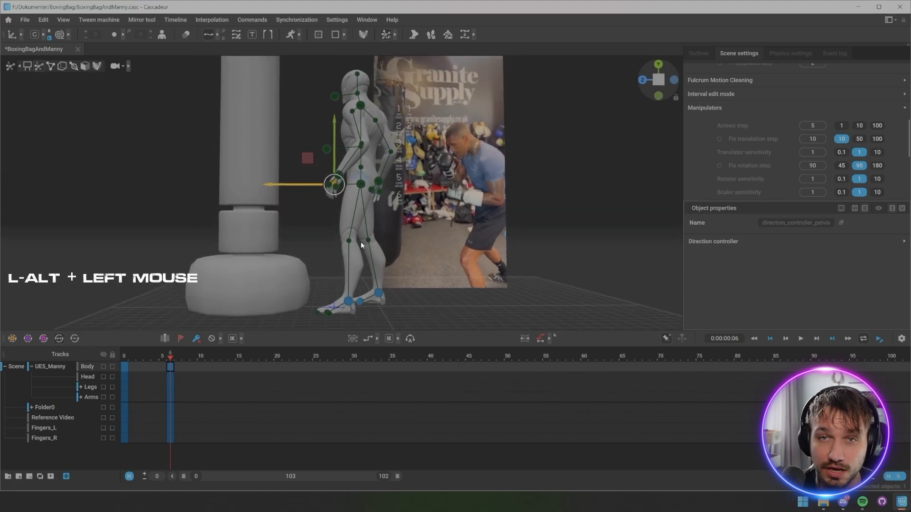
{"action": "left_click", "coordinate": [369, 190]}
{"action": "left_click_drag", "start_coordinate": [369, 194], "coordinate": [369, 212], "text": "alt"}
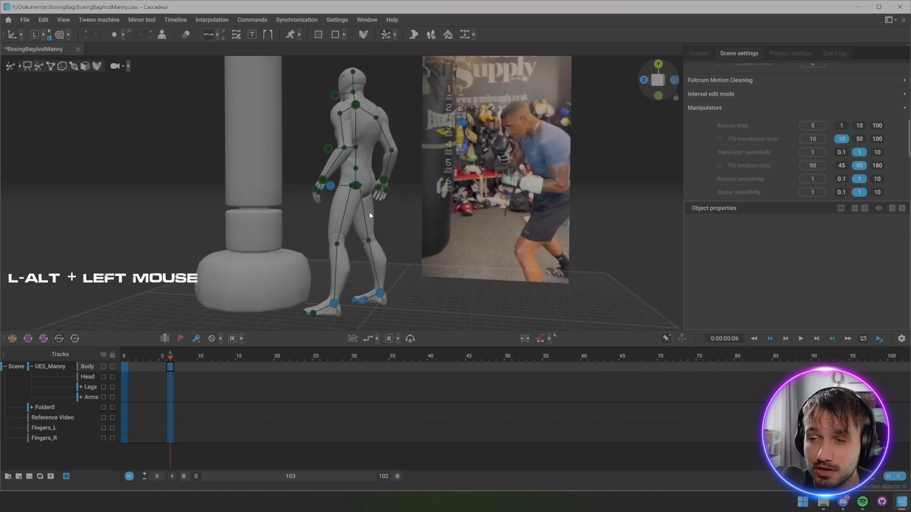
Step: Select the pelvis, both hand and upper chest point controllers and lower them together so the knees bend
{"action": "left_click", "coordinate": [356, 187]}
{"action": "left_click", "coordinate": [383, 180], "text": "shift"}
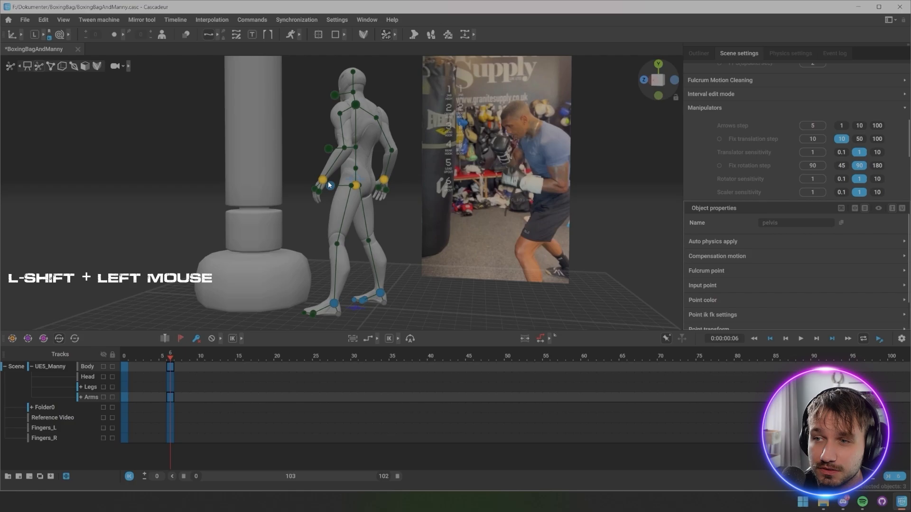
{"action": "left_click", "coordinate": [356, 104], "text": "shift"}
{"action": "left_click_drag", "start_coordinate": [357, 104], "coordinate": [373, 315], "text": "alt"}
Step: Switch the manipulator to global axes, shift the right foot back from the bag and rotate it about the vertical axis
{"action": "left_click", "coordinate": [377, 280]}
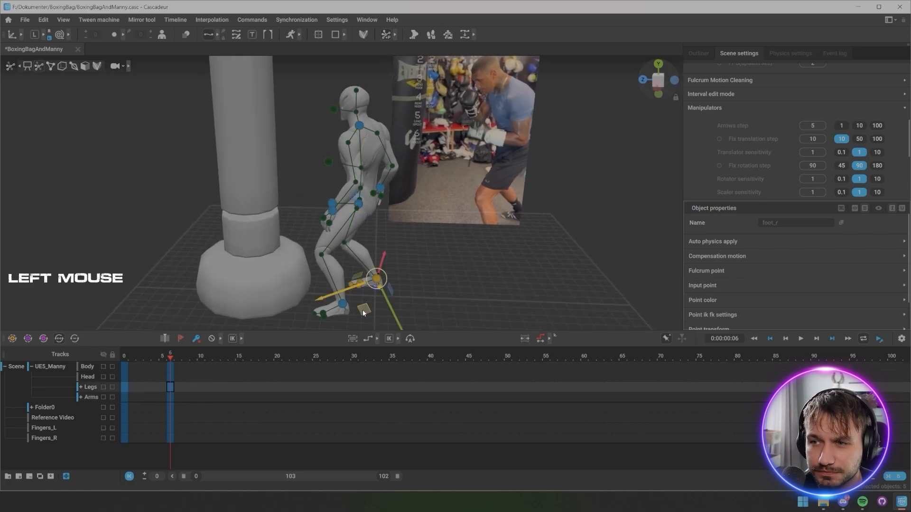
{"action": "left_click", "coordinate": [35, 35]}
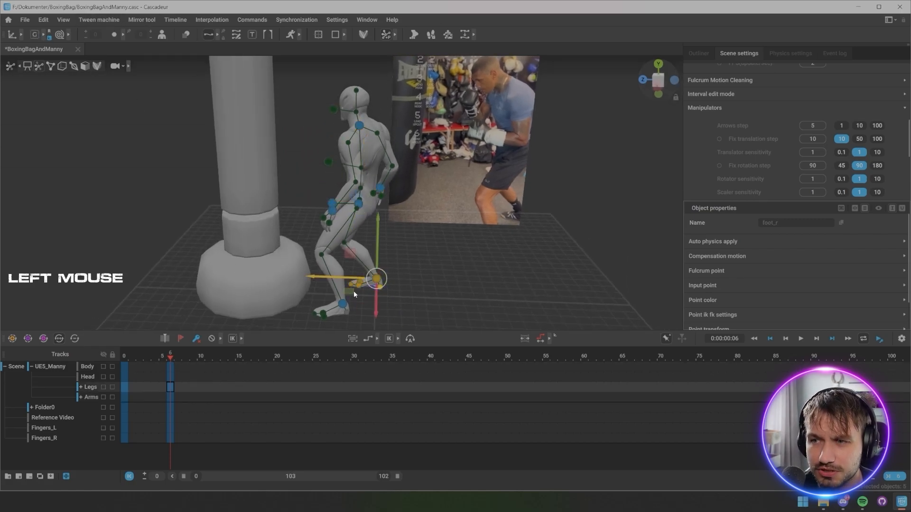
{"action": "key", "text": "e"}
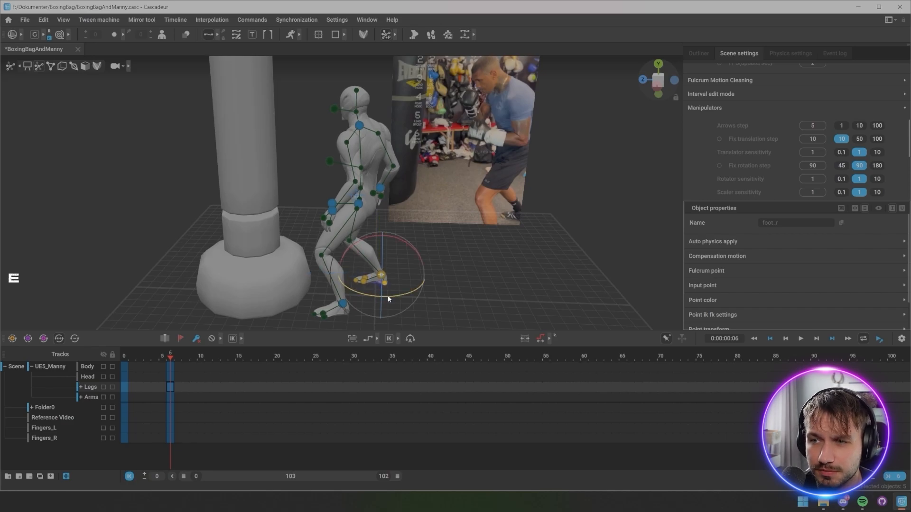
{"action": "left_click_drag", "start_coordinate": [388, 299], "coordinate": [375, 298]}
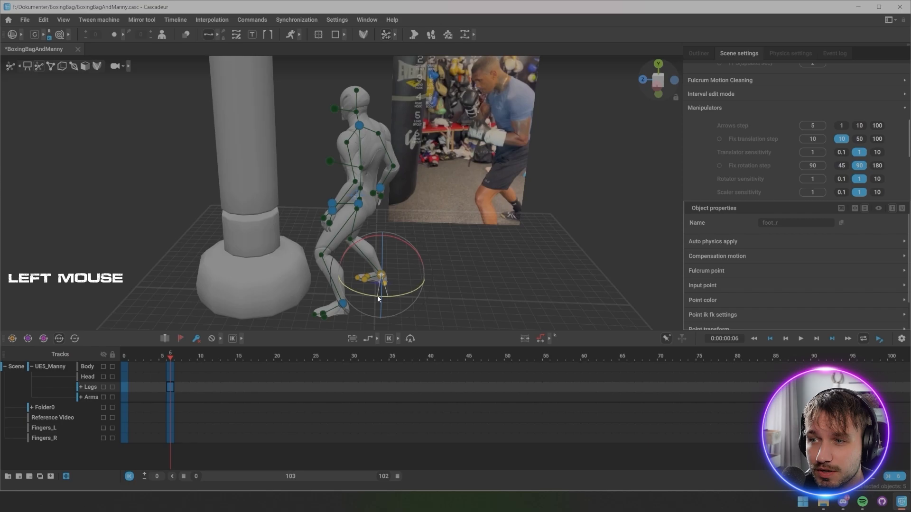
{"action": "left_click", "coordinate": [490, 253]}
{"action": "left_click_drag", "start_coordinate": [490, 254], "coordinate": [351, 262], "text": "alt"}
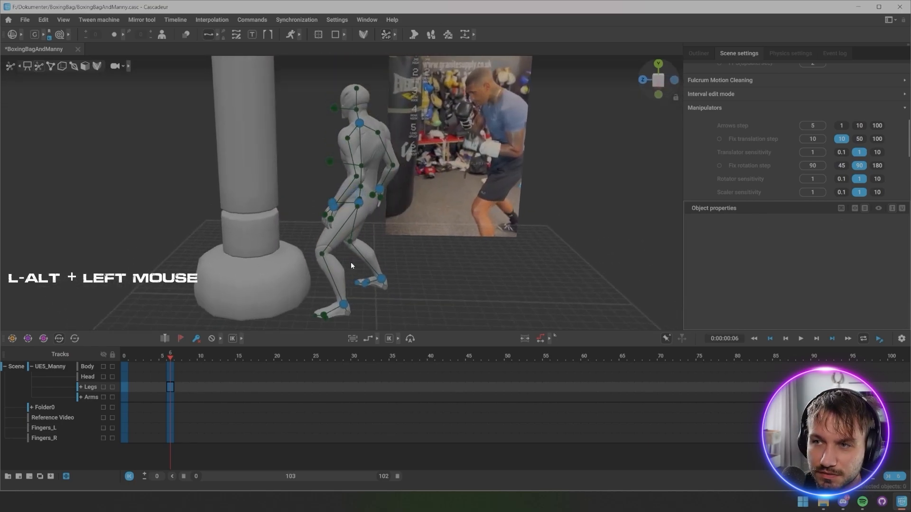
Step: Twist the mannequin's upper body by moving the chest direction controller
{"action": "left_click", "coordinate": [331, 160]}
{"action": "key", "text": "w"}
{"action": "left_click_drag", "start_coordinate": [329, 167], "coordinate": [35, 183]}
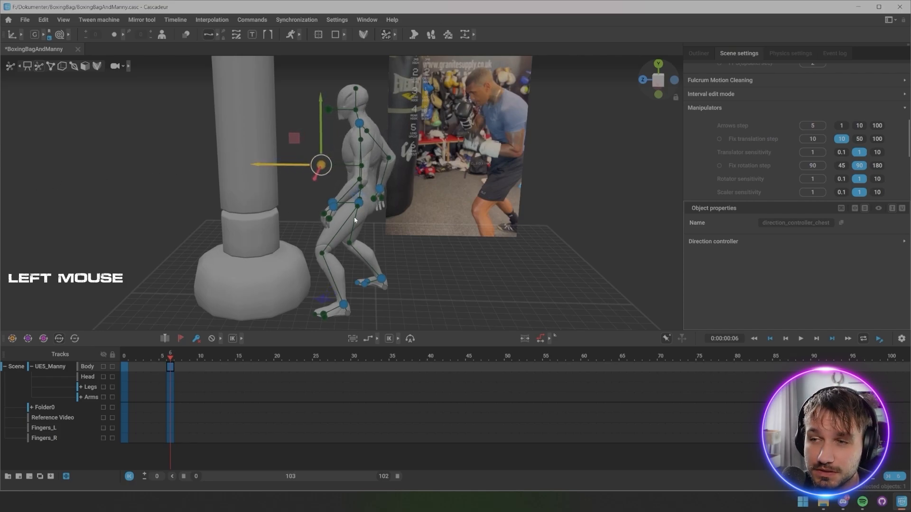
Step: Rotate the right hand so its fingers point towards the bag, and raise it forward from the hip
{"action": "left_click_drag", "start_coordinate": [376, 204], "coordinate": [405, 175], "text": "alt"}
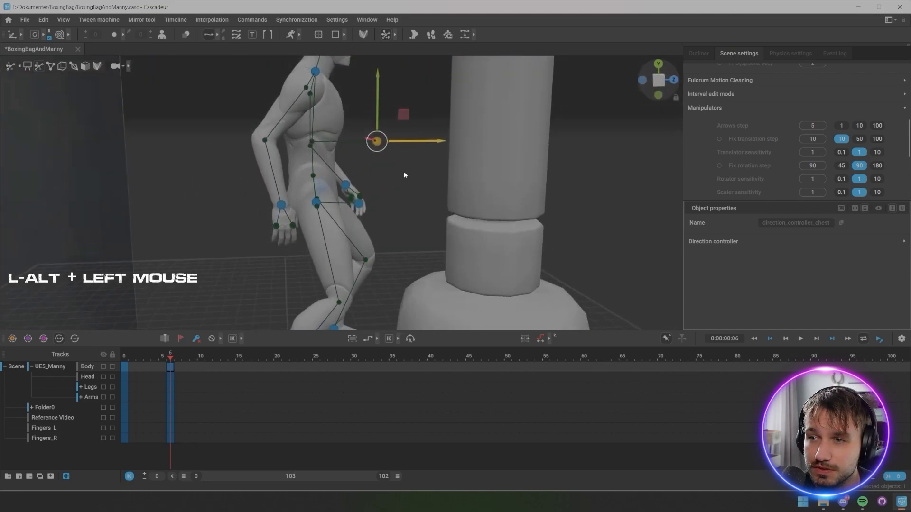
{"action": "left_click", "coordinate": [281, 205]}
{"action": "key", "text": "e"}
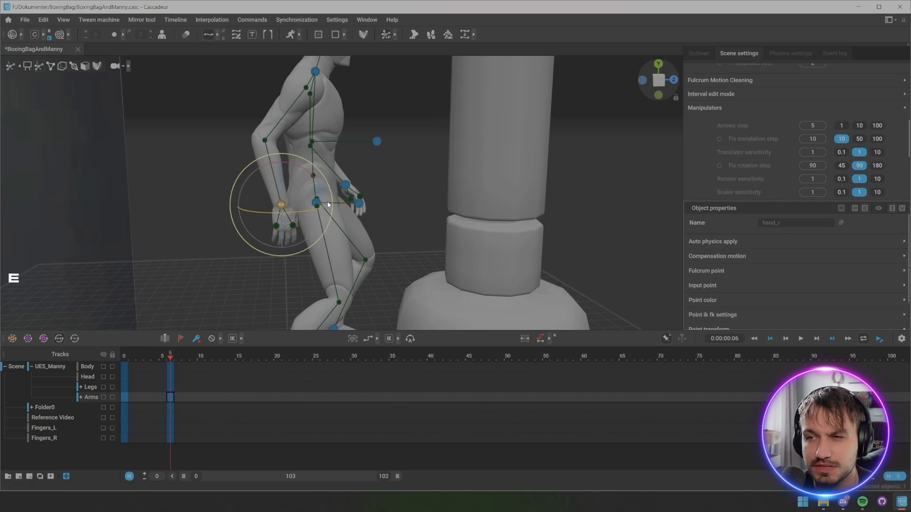
{"action": "left_click_drag", "start_coordinate": [309, 175], "coordinate": [224, 160]}
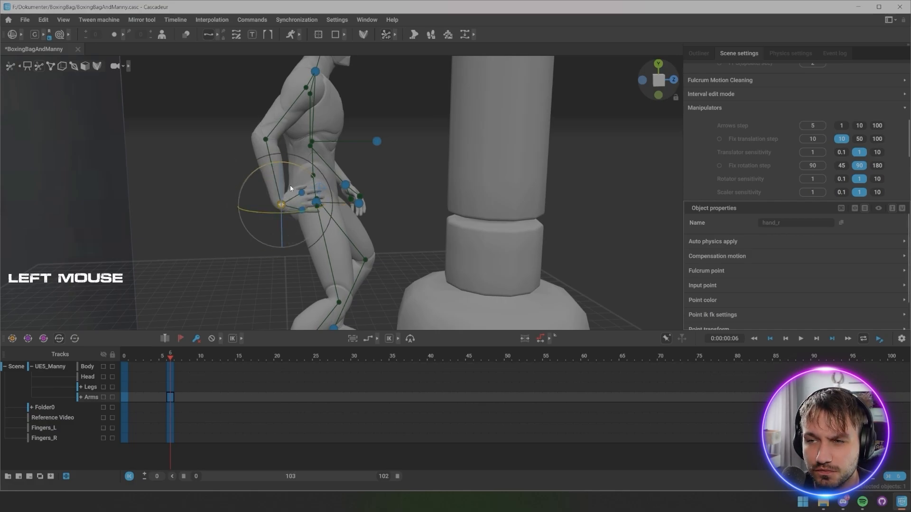
{"action": "key", "text": "w"}
{"action": "left_click_drag", "start_coordinate": [308, 178], "coordinate": [407, 94]}
Step: Raise the right hand to a guard position beside the chin
{"action": "left_click_drag", "start_coordinate": [409, 138], "coordinate": [403, 213], "text": "alt"}
{"action": "scroll", "coordinate": [403, 214], "scroll_direction": "up", "scroll_amount": 5}
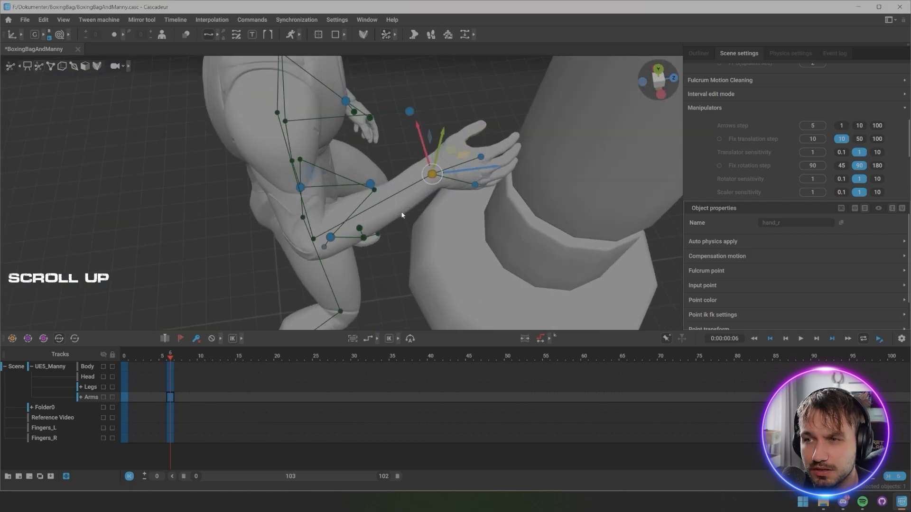
{"action": "middle_click_drag", "start_coordinate": [403, 213], "coordinate": [412, 249], "text": "alt"}
{"action": "left_click_drag", "start_coordinate": [412, 249], "coordinate": [414, 173], "text": "alt"}
{"action": "middle_click_drag", "start_coordinate": [414, 173], "coordinate": [377, 250], "text": "alt"}
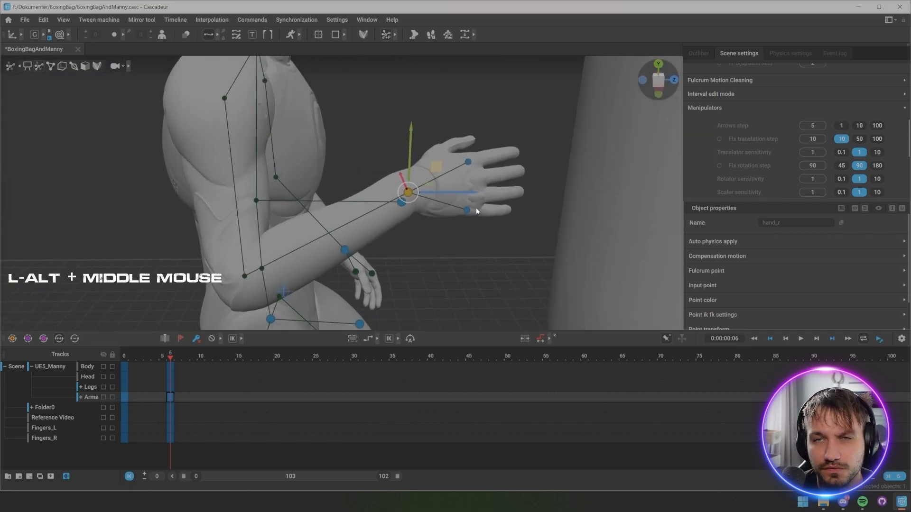
{"action": "left_click_drag", "start_coordinate": [478, 208], "coordinate": [395, 198], "text": "alt"}
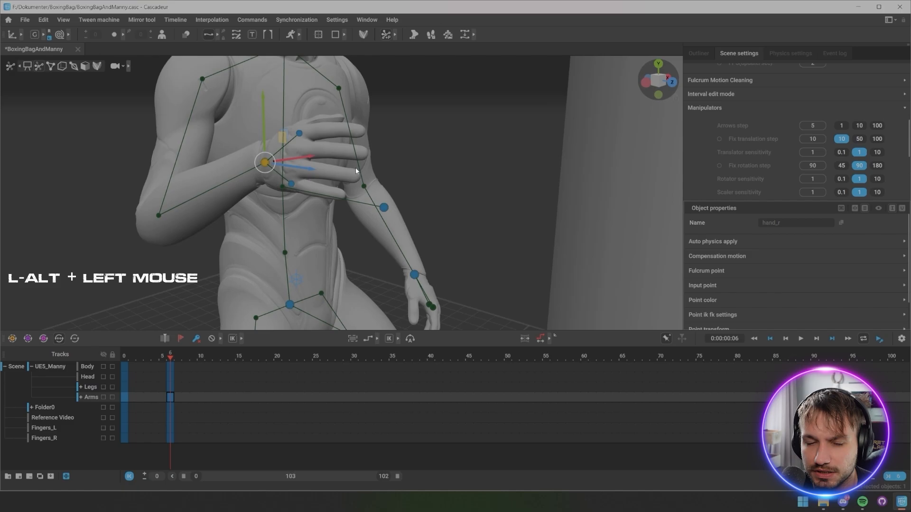
{"action": "left_click_drag", "start_coordinate": [357, 170], "coordinate": [391, 126], "text": "alt"}
{"action": "scroll", "coordinate": [417, 182], "scroll_direction": "down", "scroll_amount": 5}
{"action": "left_click_drag", "start_coordinate": [465, 187], "coordinate": [303, 92], "text": "alt"}
Step: Rotate the raised right hand so its fingers point upward in front of the face
{"action": "key", "text": "e"}
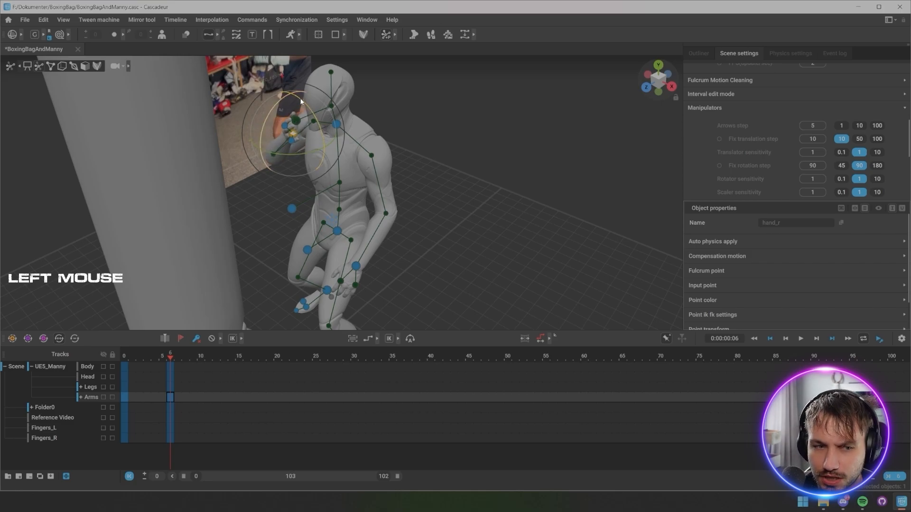
{"action": "scroll", "coordinate": [297, 179], "scroll_direction": "up", "scroll_amount": 3}
{"action": "left_click_drag", "start_coordinate": [296, 179], "coordinate": [274, 98], "text": "alt"}
{"action": "middle_click_drag", "start_coordinate": [274, 98], "coordinate": [332, 243], "text": "alt"}
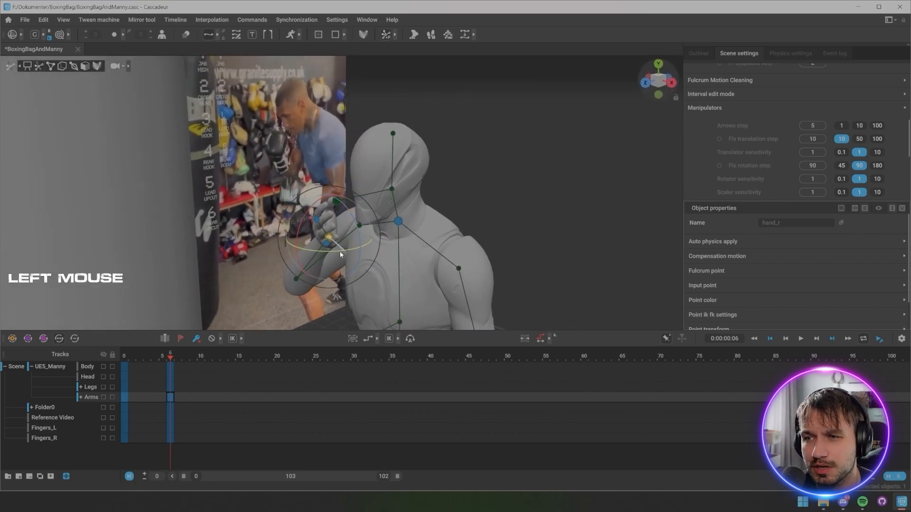
{"action": "left_click_drag", "start_coordinate": [340, 251], "coordinate": [352, 214]}
Step: Fine-tune the right hand's rotation and position in front of the chin to match the boxer in the reference video
{"action": "left_click", "coordinate": [417, 271]}
{"action": "left_click_drag", "start_coordinate": [465, 275], "coordinate": [399, 276], "text": "alt"}
{"action": "middle_click_drag", "start_coordinate": [398, 275], "coordinate": [394, 225], "text": "alt"}
{"action": "left_click", "coordinate": [329, 197]}
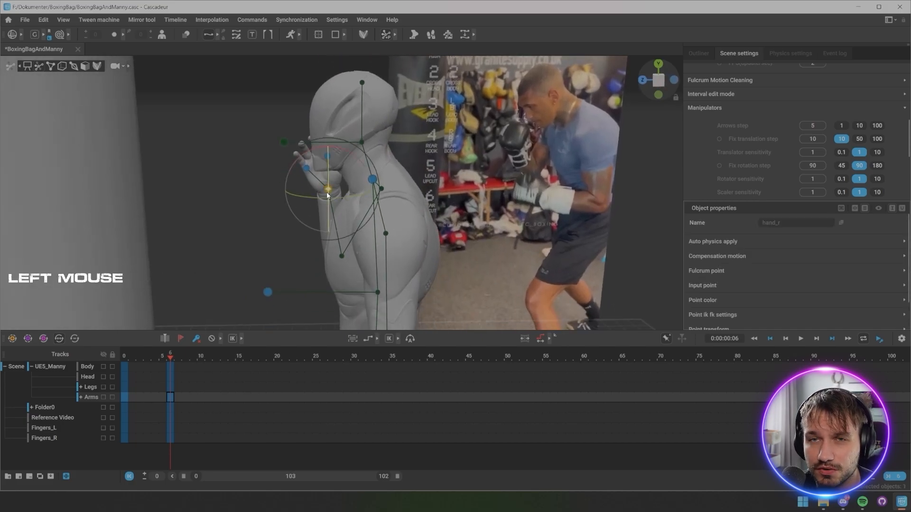
{"action": "left_click_drag", "start_coordinate": [329, 197], "coordinate": [270, 225], "text": "alt"}
{"action": "key", "text": "w"}
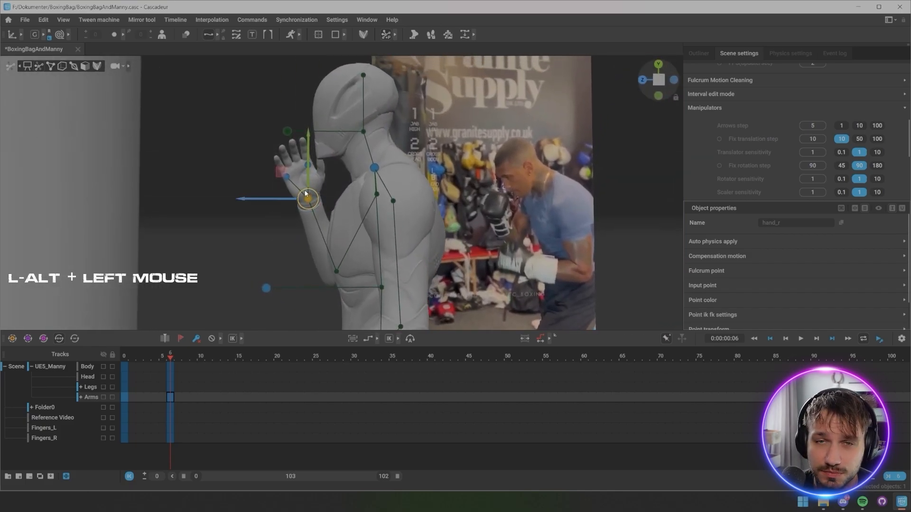
{"action": "scroll", "coordinate": [303, 215], "scroll_direction": "down", "scroll_amount": 3}
{"action": "left_click_drag", "start_coordinate": [303, 214], "coordinate": [268, 220], "text": "alt"}
Step: Raise the left hand and rotate it in front of the torso with the elbow bent to match the reference guard
{"action": "left_click", "coordinate": [329, 300]}
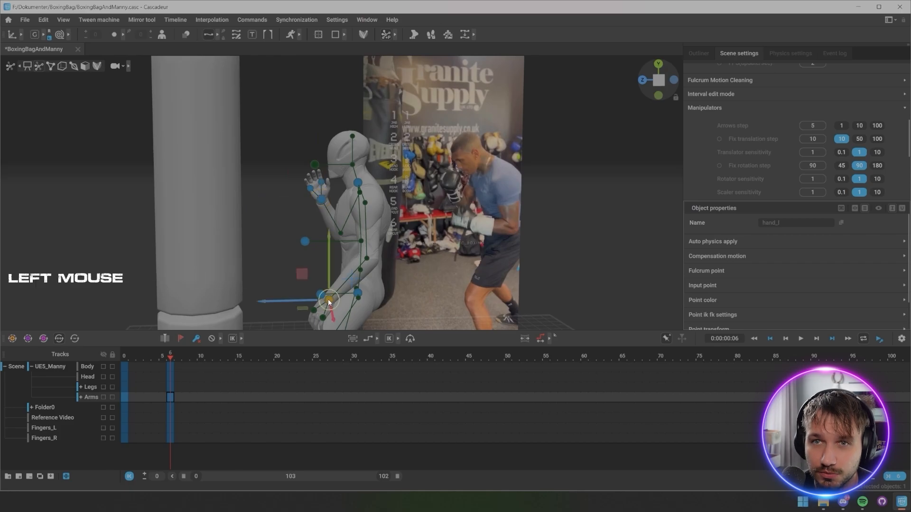
{"action": "left_click_drag", "start_coordinate": [329, 299], "coordinate": [445, 324]}
{"action": "key", "text": "e"}
{"action": "key", "text": "w"}
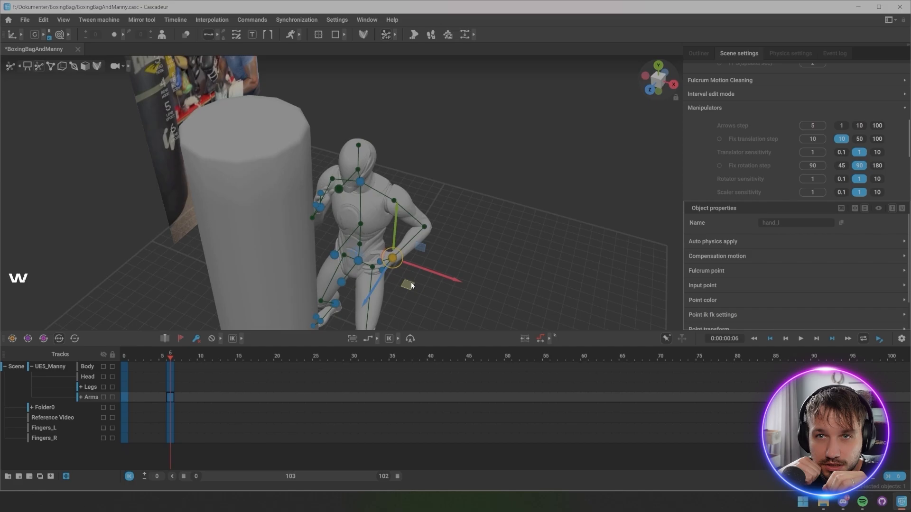
{"action": "left_click_drag", "start_coordinate": [411, 285], "coordinate": [378, 233]}
{"action": "middle_click_drag", "start_coordinate": [378, 233], "coordinate": [365, 187], "text": "alt"}
Step: Select both hands and the upper chest point controller, shift them forward and down to lean towards the bag, and deselect them
{"action": "left_click", "coordinate": [338, 181], "text": "shift"}
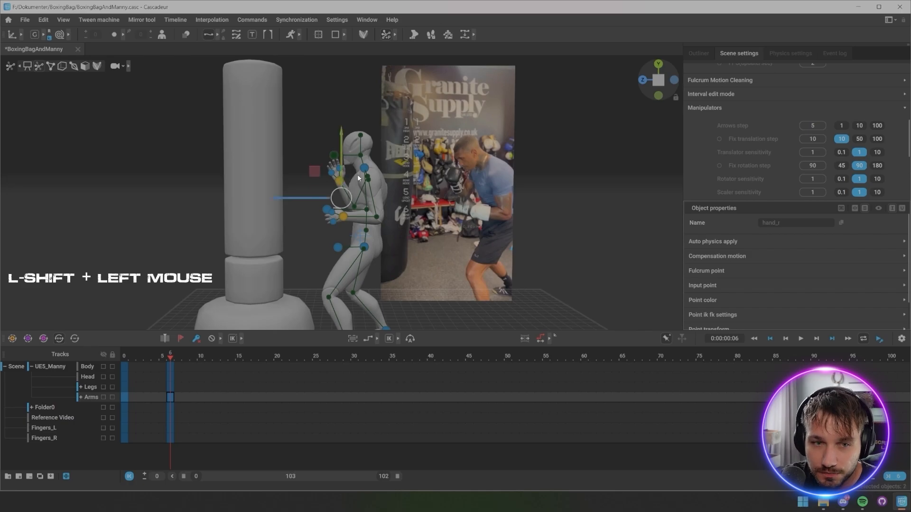
{"action": "left_click", "coordinate": [365, 170], "text": "shift"}
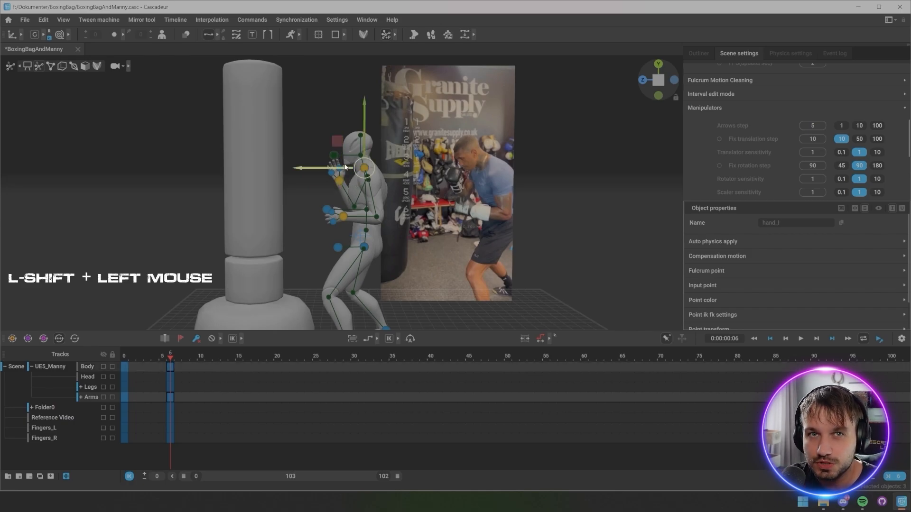
{"action": "left_click_drag", "start_coordinate": [338, 147], "coordinate": [325, 149]}
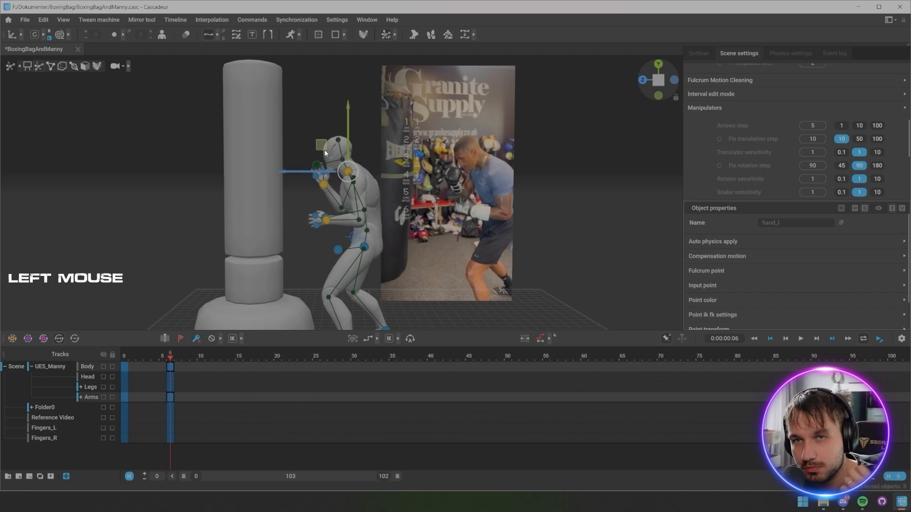
{"action": "left_click", "coordinate": [477, 252]}
Step: Hide the mannequin's point controllers and examine the arms and hands close up from the front
{"action": "key", "text": "s"}
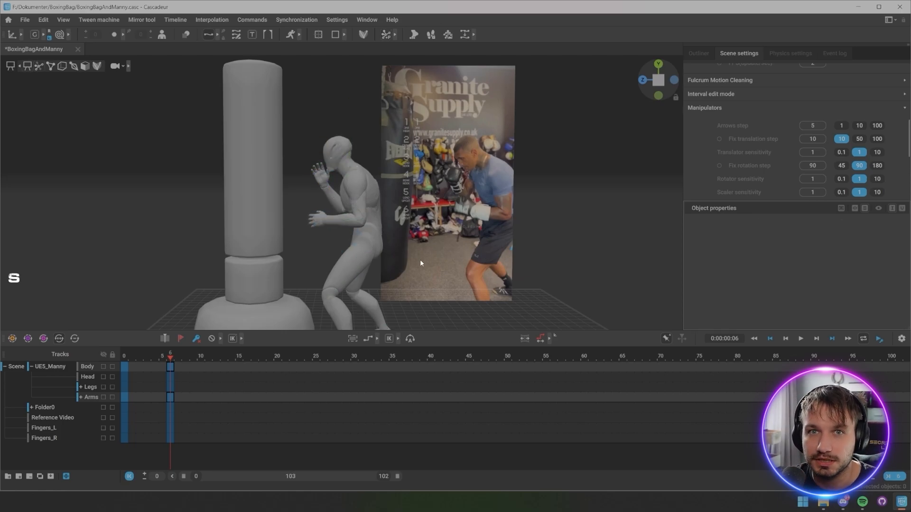
{"action": "left_click_drag", "start_coordinate": [353, 259], "coordinate": [420, 260], "text": "alt"}
{"action": "scroll", "coordinate": [417, 265], "scroll_direction": "up", "scroll_amount": 5}
{"action": "middle_click_drag", "start_coordinate": [411, 274], "coordinate": [319, 266], "text": "alt"}
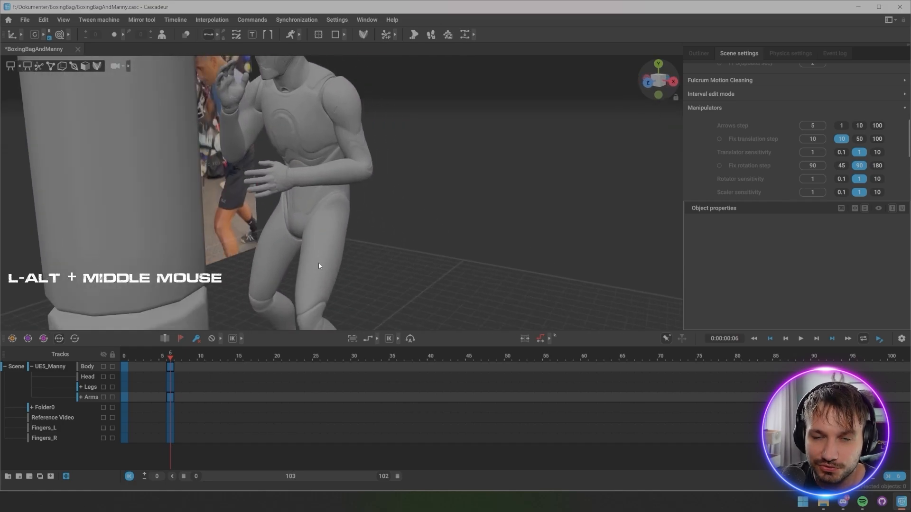
Step: Display the mannequin's point controllers including the finger controllers, and select the left index fingertip controller close up
{"action": "key", "text": "s"}
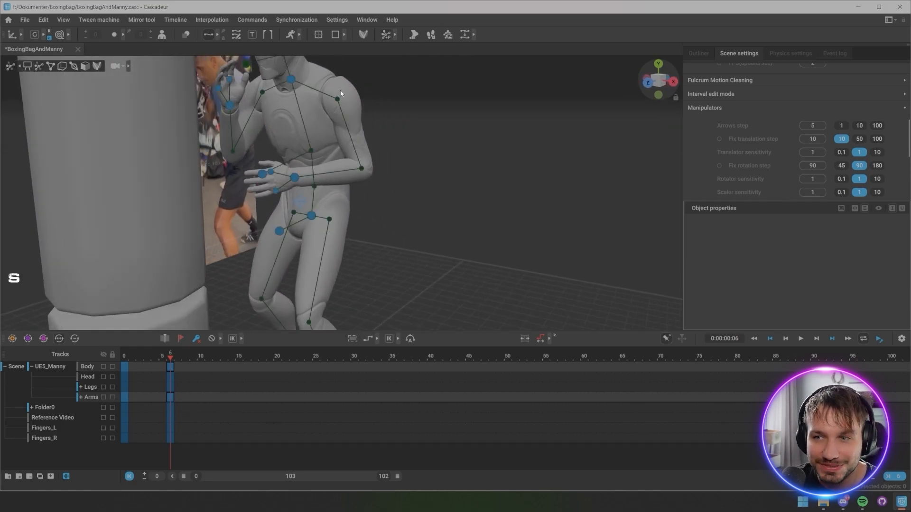
{"action": "left_click", "coordinate": [396, 37]}
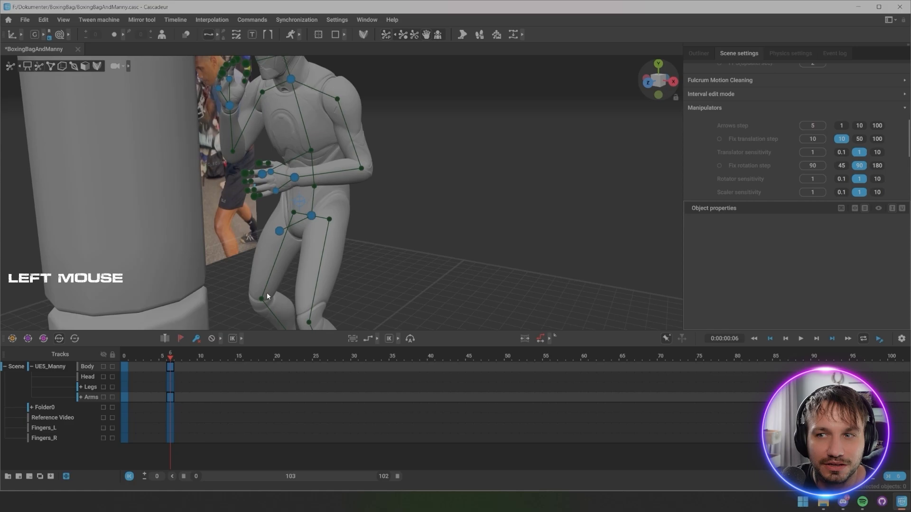
{"action": "left_click", "coordinate": [244, 170]}
{"action": "left_click_drag", "start_coordinate": [245, 170], "coordinate": [240, 189], "text": "alt"}
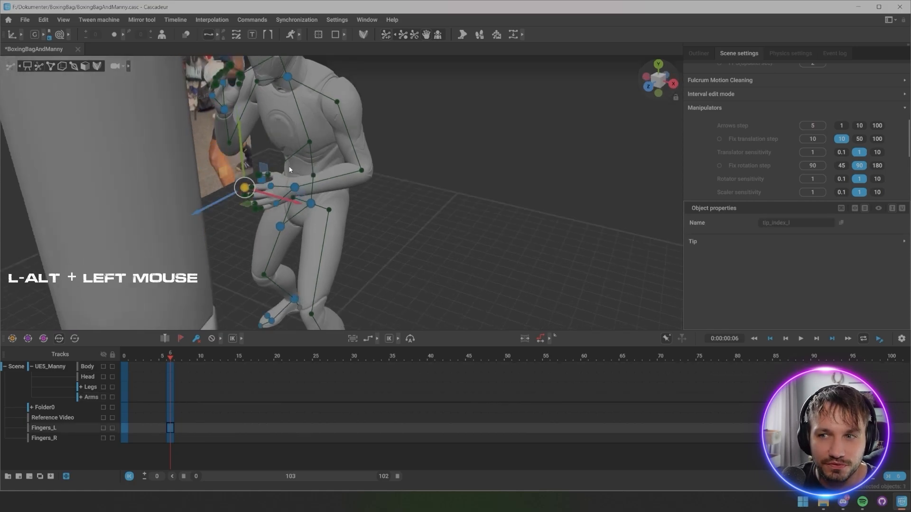
{"action": "scroll", "coordinate": [284, 214], "scroll_direction": "up", "scroll_amount": 5}
{"action": "left_click_drag", "start_coordinate": [284, 213], "coordinate": [450, 186], "text": "alt"}
{"action": "middle_click_drag", "start_coordinate": [450, 186], "coordinate": [465, 132], "text": "alt"}
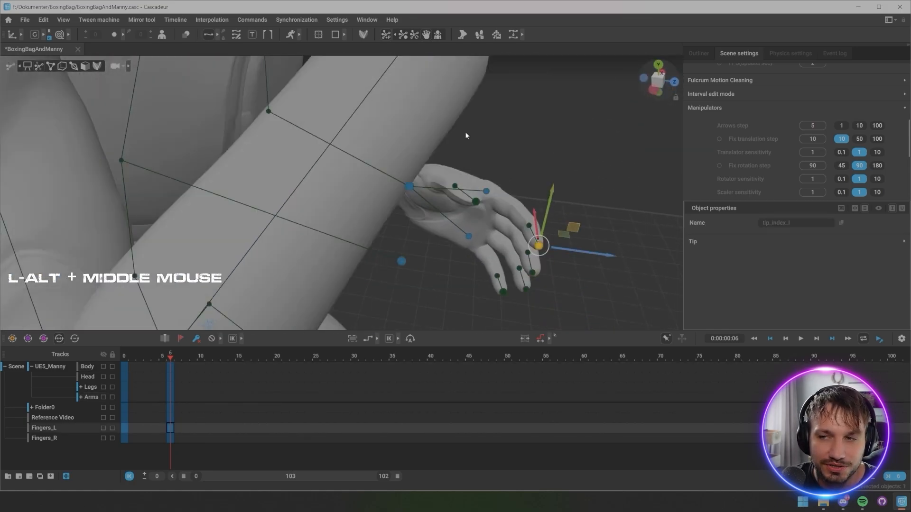
{"action": "left_click_drag", "start_coordinate": [465, 132], "coordinate": [430, 131], "text": "alt"}
{"action": "middle_click_drag", "start_coordinate": [431, 131], "coordinate": [373, 254], "text": "alt"}
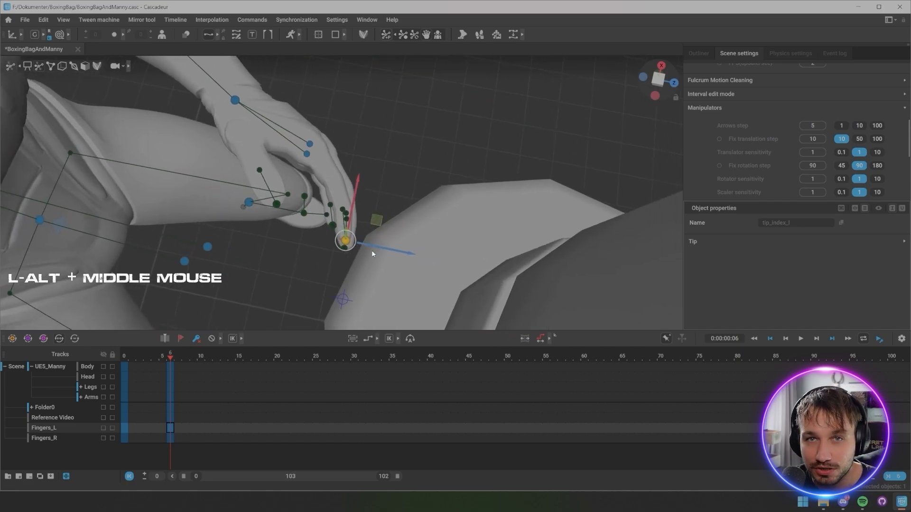
Step: Curl the left hand's fingers inwards with their fingertip controllers to form a closed fist
{"action": "left_click_drag", "start_coordinate": [369, 226], "coordinate": [326, 157]}
{"action": "middle_click_drag", "start_coordinate": [325, 157], "coordinate": [289, 241], "text": "alt"}
{"action": "left_click_drag", "start_coordinate": [289, 241], "coordinate": [336, 172], "text": "alt"}
{"action": "middle_click_drag", "start_coordinate": [336, 173], "coordinate": [359, 260], "text": "alt"}
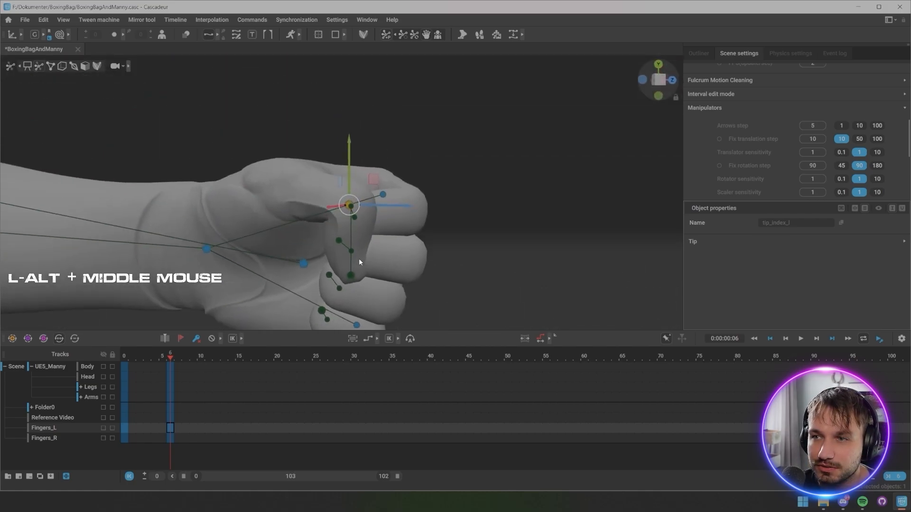
{"action": "left_click_drag", "start_coordinate": [354, 213], "coordinate": [289, 242], "text": "alt"}
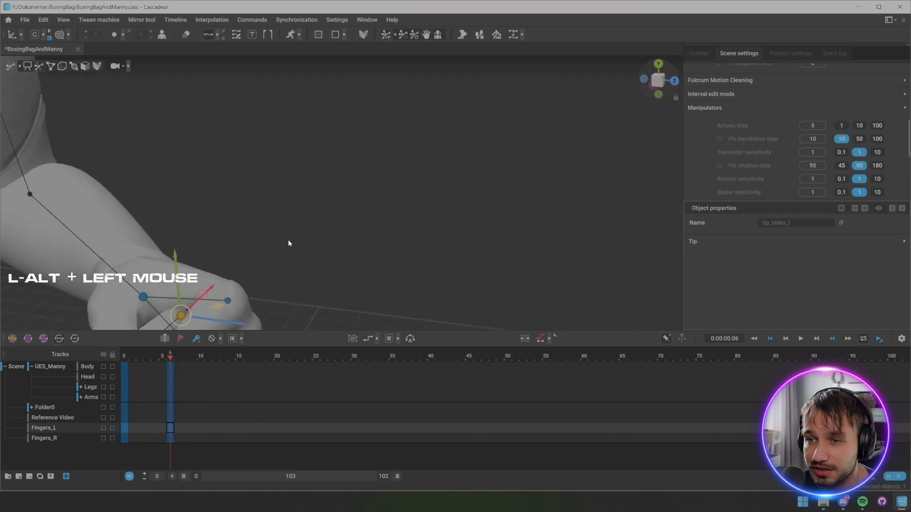
{"action": "middle_click_drag", "start_coordinate": [288, 242], "coordinate": [304, 188], "text": "alt"}
{"action": "left_click_drag", "start_coordinate": [304, 187], "coordinate": [220, 248], "text": "alt"}
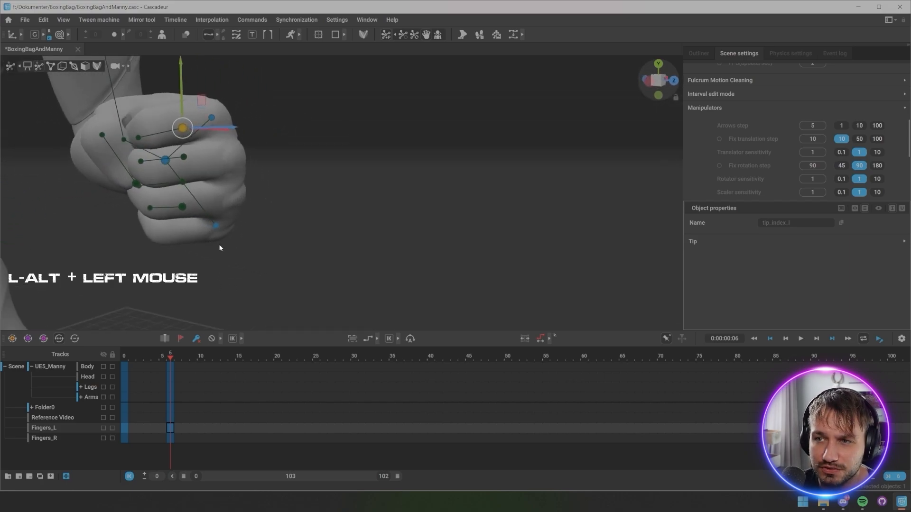
Step: Adjust the left thumb tip to fold the thumb against the curled fingers of the fist
{"action": "left_click", "coordinate": [136, 184]}
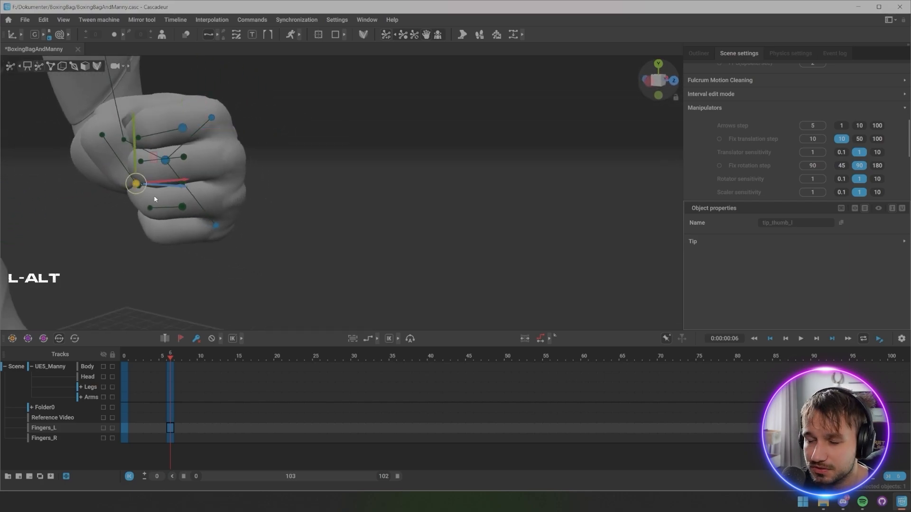
{"action": "left_click_drag", "start_coordinate": [154, 197], "coordinate": [234, 133], "text": "alt"}
{"action": "middle_click_drag", "start_coordinate": [234, 132], "coordinate": [387, 215], "text": "alt"}
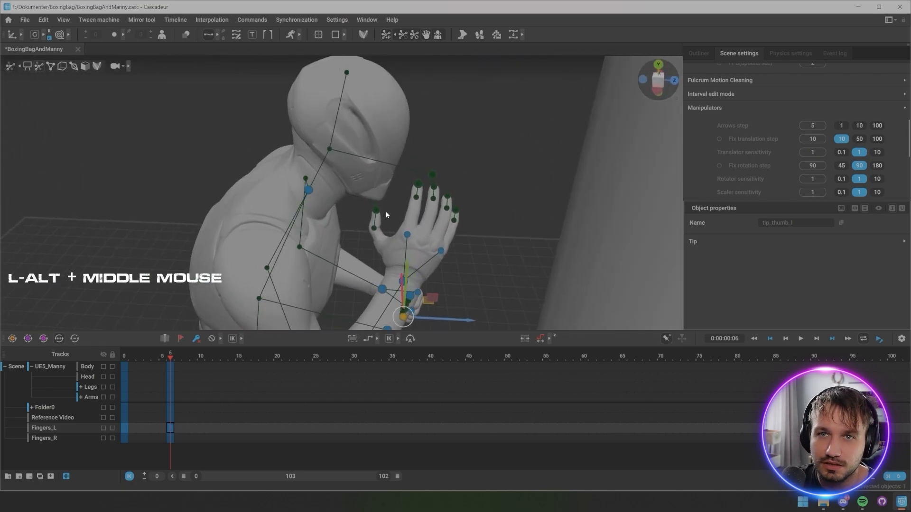
Step: Curl the right hand's fingers into the palm, starting from the index fingertip controller
{"action": "left_click", "coordinate": [417, 195]}
{"action": "left_click_drag", "start_coordinate": [394, 230], "coordinate": [295, 256], "text": "alt"}
{"action": "middle_click_drag", "start_coordinate": [294, 256], "coordinate": [257, 276], "text": "alt"}
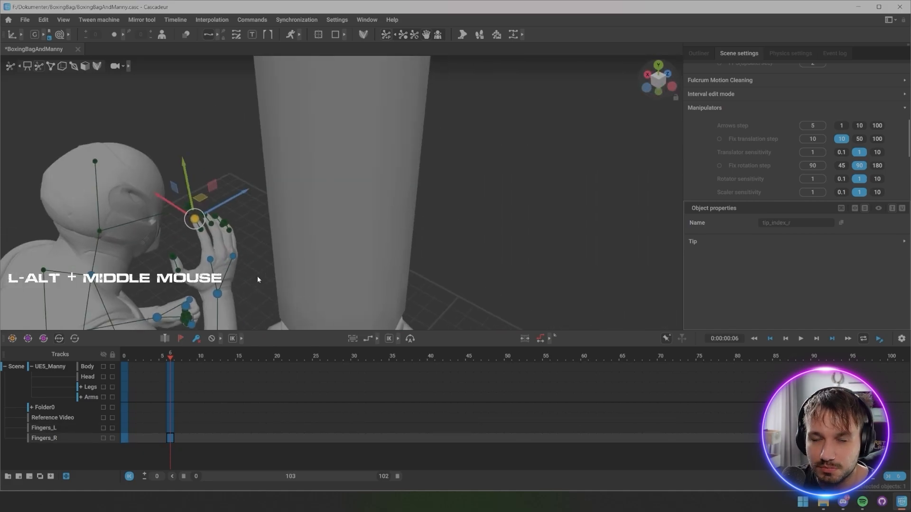
{"action": "left_click_drag", "start_coordinate": [257, 276], "coordinate": [412, 263], "text": "alt"}
{"action": "middle_click_drag", "start_coordinate": [412, 263], "coordinate": [388, 165], "text": "alt"}
{"action": "left_click_drag", "start_coordinate": [388, 166], "coordinate": [397, 203], "text": "alt"}
{"action": "middle_click_drag", "start_coordinate": [397, 203], "coordinate": [371, 270], "text": "alt"}
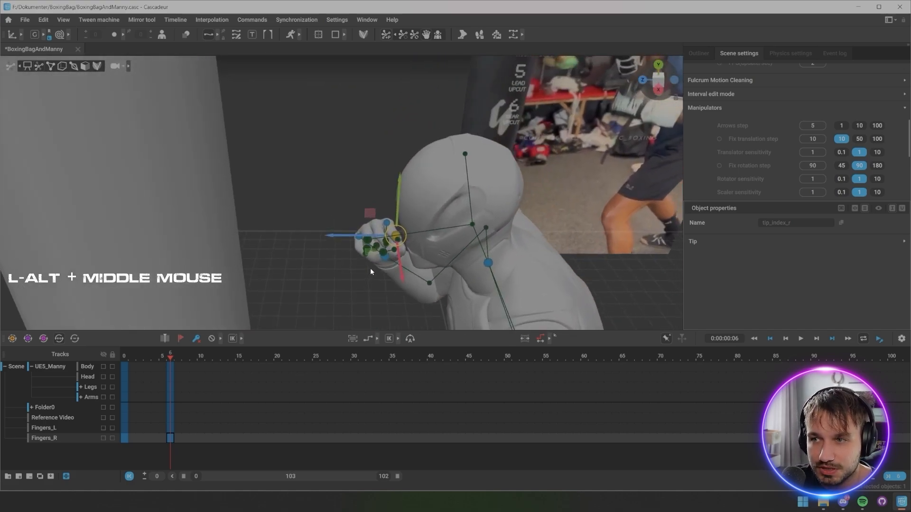
Step: Refine the right hand's fingertip positions close up to tighten the fist
{"action": "scroll", "coordinate": [371, 270], "scroll_direction": "up", "scroll_amount": 6}
{"action": "middle_click_drag", "start_coordinate": [390, 305], "coordinate": [444, 148], "text": "alt"}
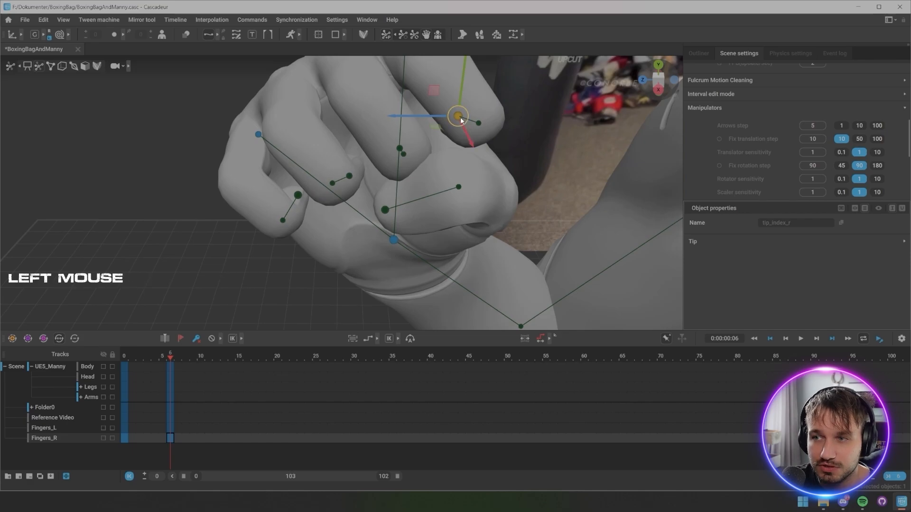
{"action": "left_click_drag", "start_coordinate": [459, 117], "coordinate": [331, 128]}
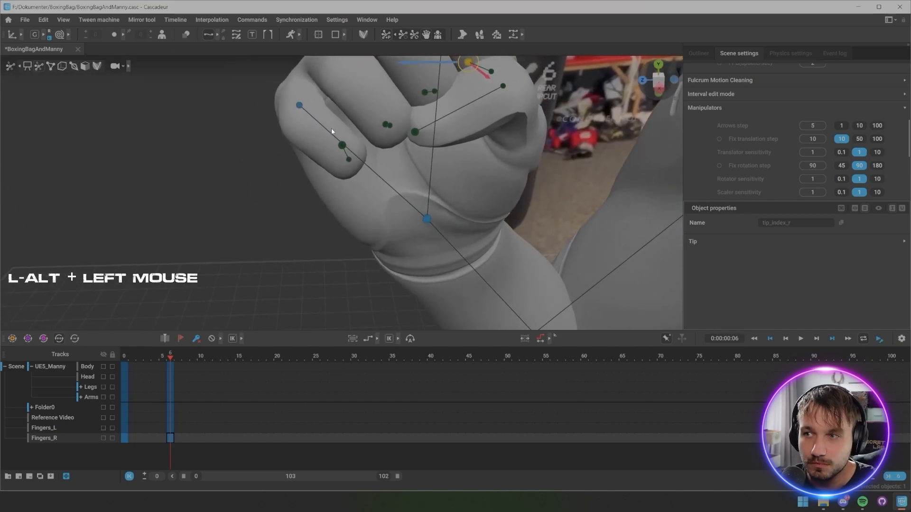
{"action": "middle_click_drag", "start_coordinate": [331, 128], "coordinate": [349, 161], "text": "alt"}
{"action": "left_click_drag", "start_coordinate": [348, 161], "coordinate": [406, 219], "text": "alt"}
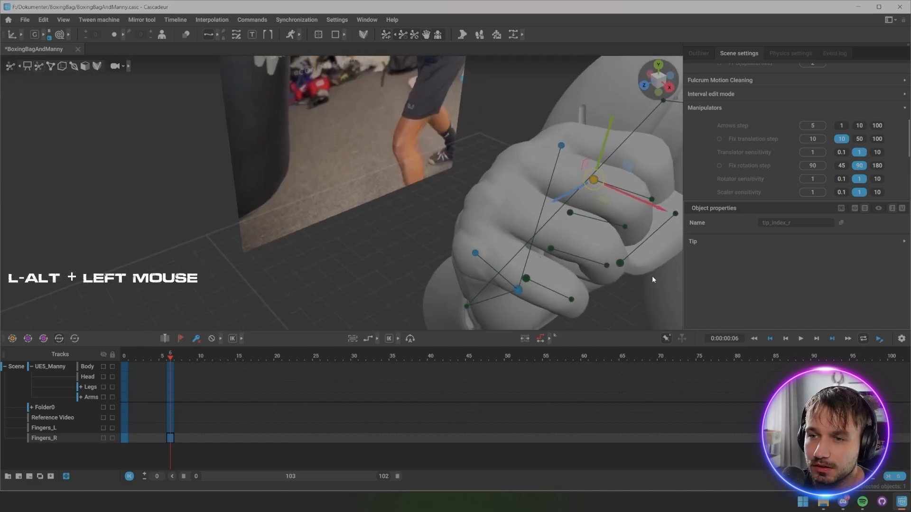
Step: Reposition the right thumb tip beside the curled fingers to finish the right fist, and deselect it
{"action": "left_click", "coordinate": [620, 262]}
{"action": "middle_click_drag", "start_coordinate": [622, 271], "coordinate": [448, 252], "text": "alt"}
{"action": "left_click_drag", "start_coordinate": [448, 252], "coordinate": [453, 256], "text": "alt"}
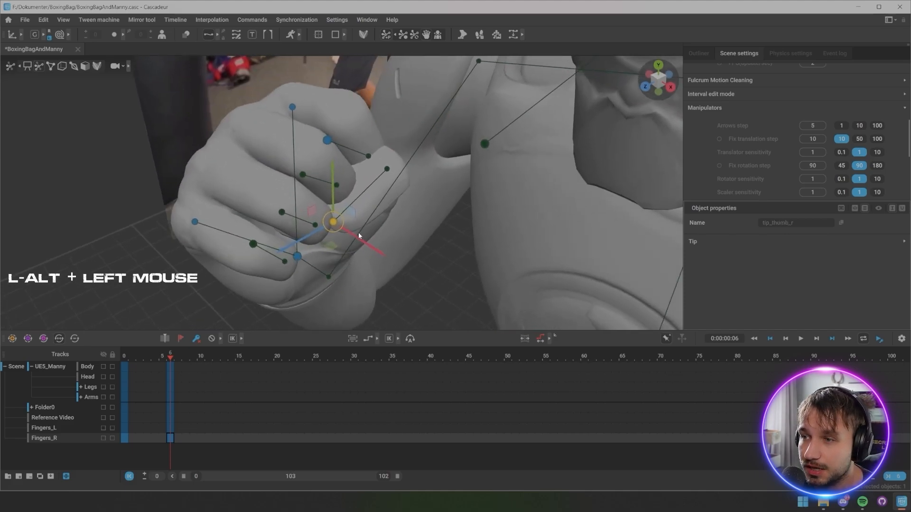
{"action": "left_click_drag", "start_coordinate": [355, 240], "coordinate": [359, 219]}
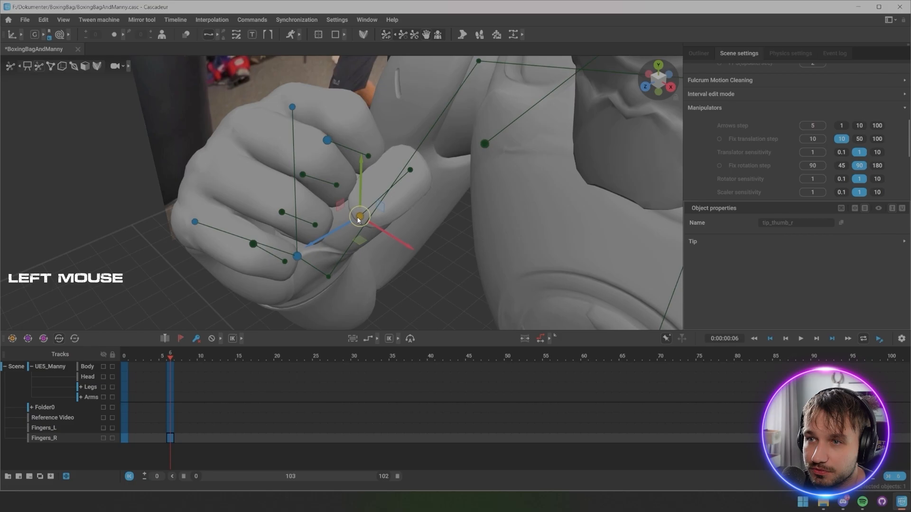
{"action": "left_click", "coordinate": [237, 240]}
{"action": "left_click_drag", "start_coordinate": [158, 232], "coordinate": [150, 172], "text": "alt"}
{"action": "scroll", "coordinate": [446, 197], "scroll_direction": "down", "scroll_amount": 5}
{"action": "scroll", "coordinate": [183, 143], "scroll_direction": "down", "scroll_amount": 5}
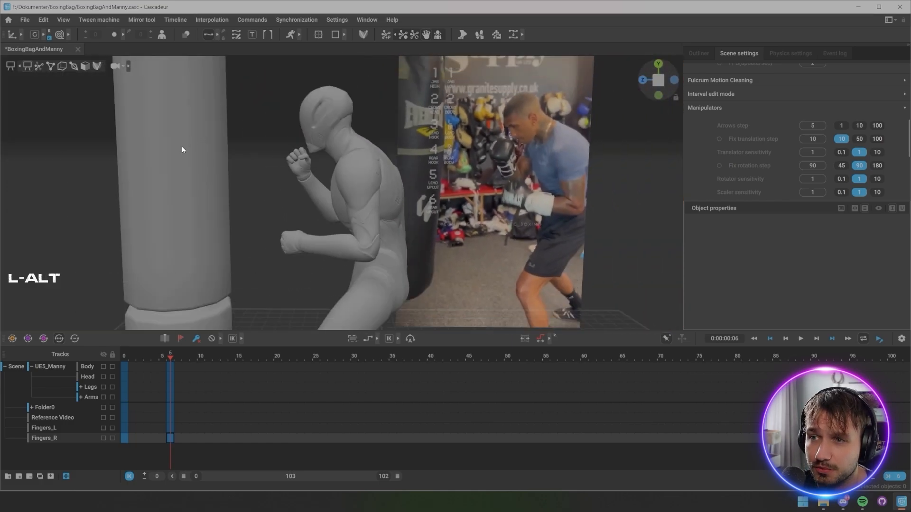
Step: Select the right hand controller, switch to local orientation, and rotate the fist towards the reference boxer's glove angle
{"action": "left_click_drag", "start_coordinate": [182, 146], "coordinate": [230, 201], "text": "alt"}
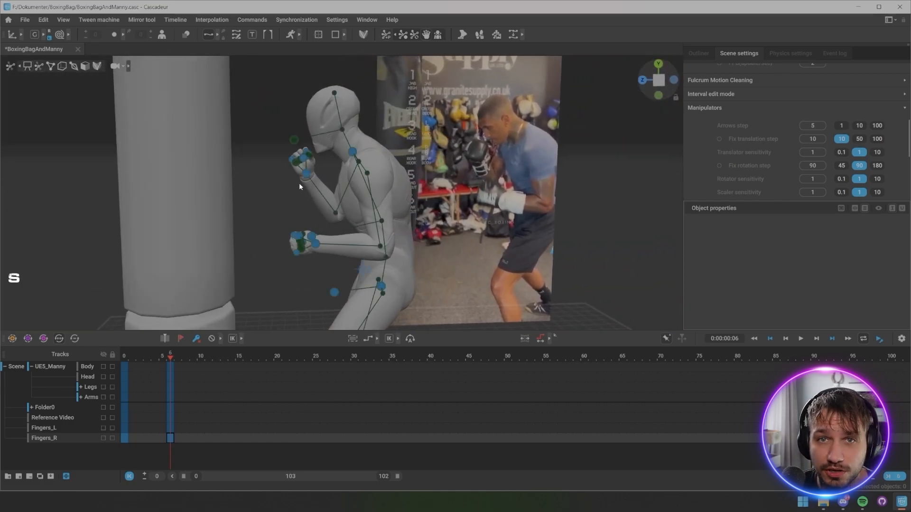
{"action": "left_click", "coordinate": [301, 181]}
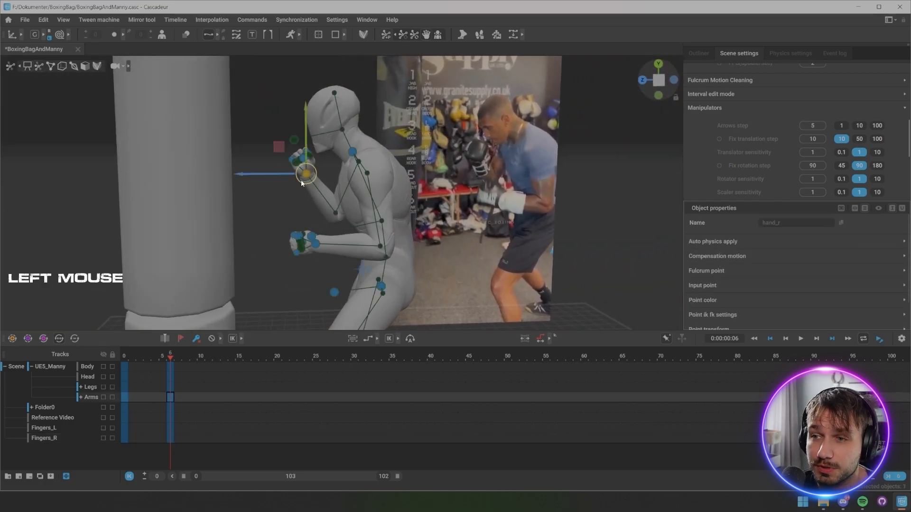
{"action": "left_click", "coordinate": [38, 35]}
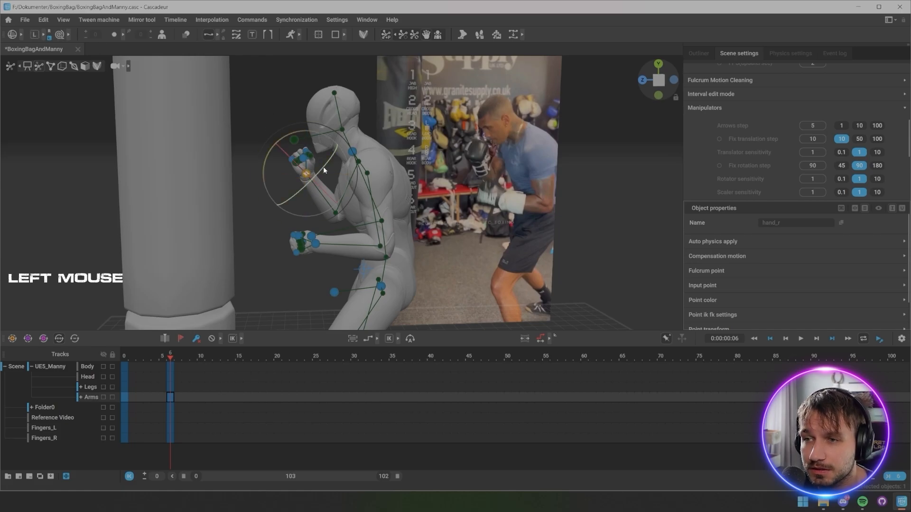
{"action": "left_click_drag", "start_coordinate": [323, 167], "coordinate": [358, 144]}
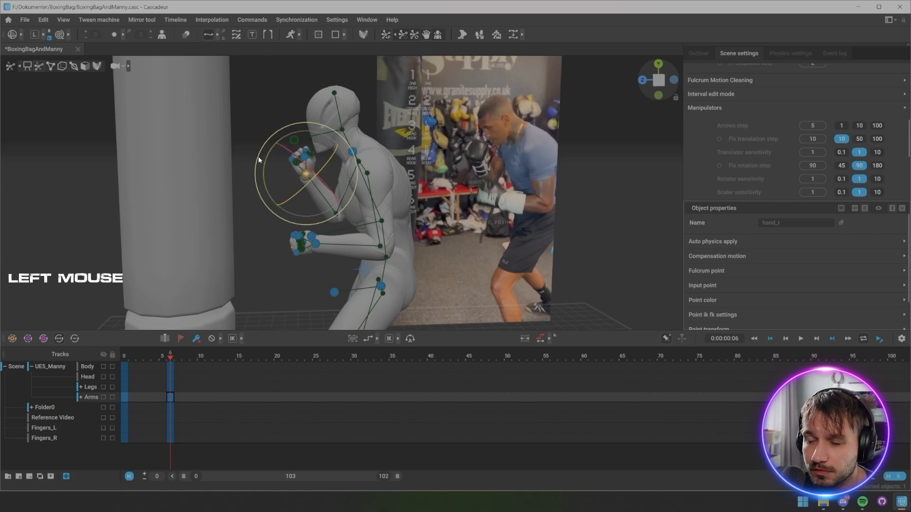
{"action": "left_click_drag", "start_coordinate": [268, 175], "coordinate": [363, 211]}
Step: Reposition the right hand and refine its rotation from front and side so the fist guards the chin
{"action": "key", "text": "w"}
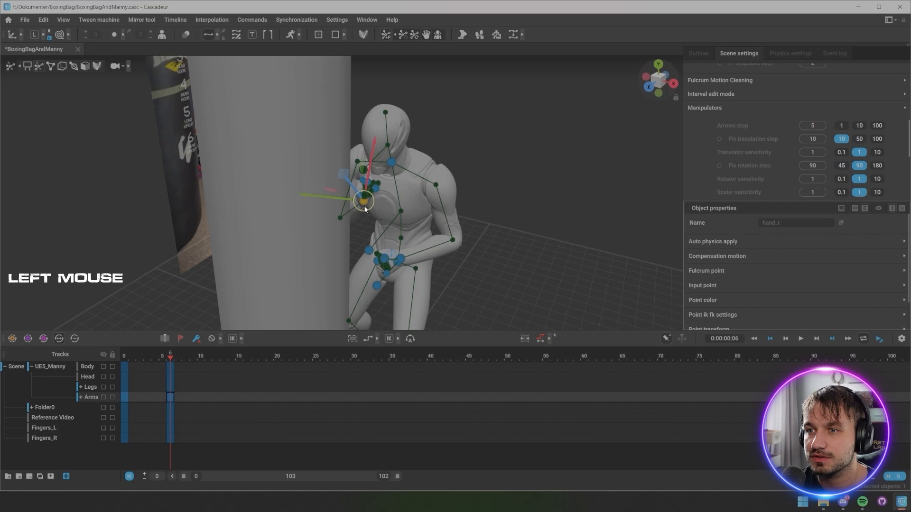
{"action": "key", "text": "e"}
{"action": "left_click_drag", "start_coordinate": [379, 243], "coordinate": [390, 232]}
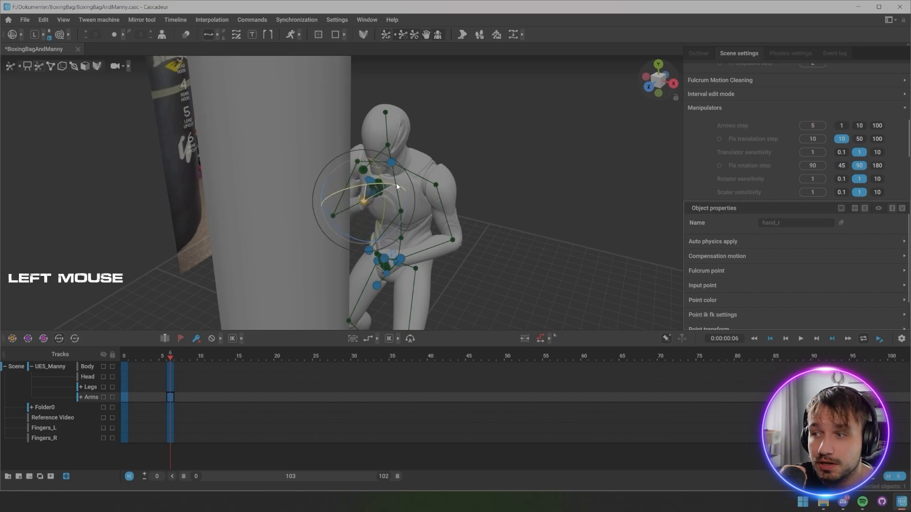
{"action": "left_click_drag", "start_coordinate": [396, 183], "coordinate": [313, 181], "text": "alt"}
{"action": "key", "text": "w"}
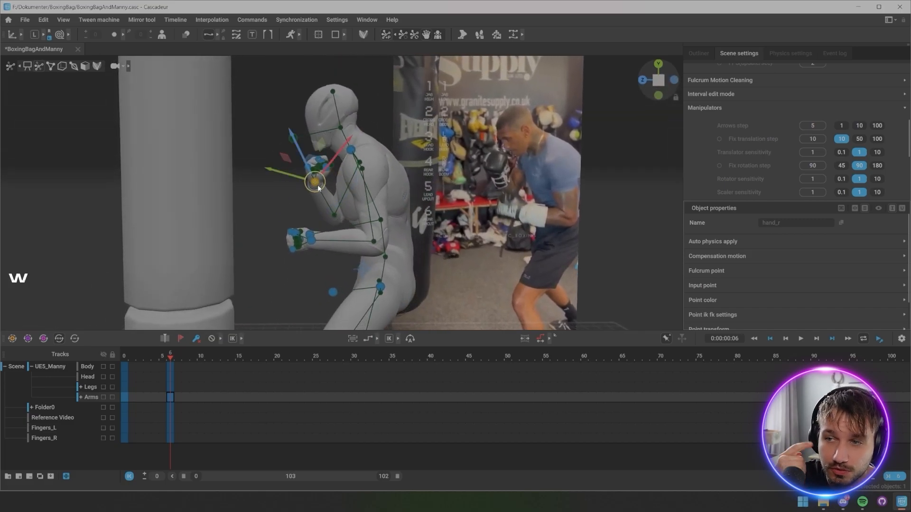
{"action": "middle_click_drag", "start_coordinate": [322, 185], "coordinate": [379, 195], "text": "alt"}
{"action": "left_click_drag", "start_coordinate": [374, 180], "coordinate": [355, 178]}
Step: Lower the head's direction controller and shift the head point forward and down to tuck the chin, and deselect it
{"action": "left_click", "coordinate": [351, 147]}
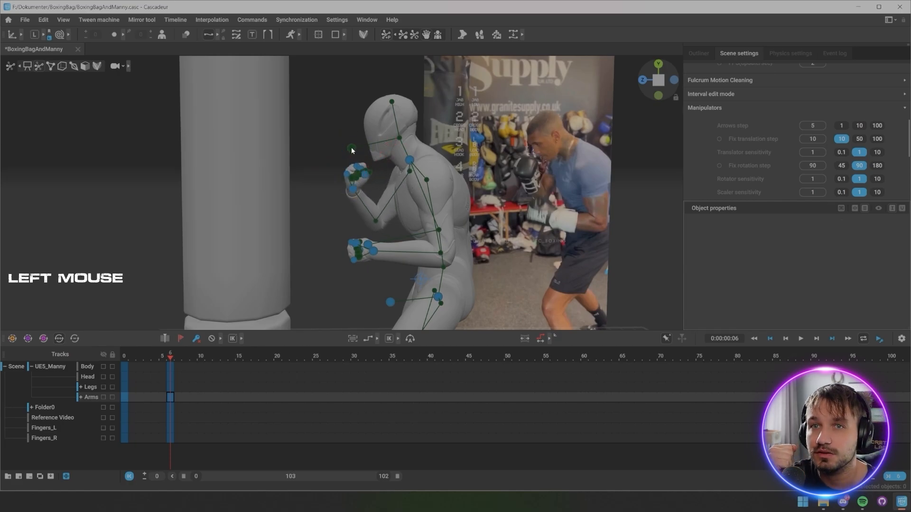
{"action": "left_click_drag", "start_coordinate": [350, 127], "coordinate": [352, 140]}
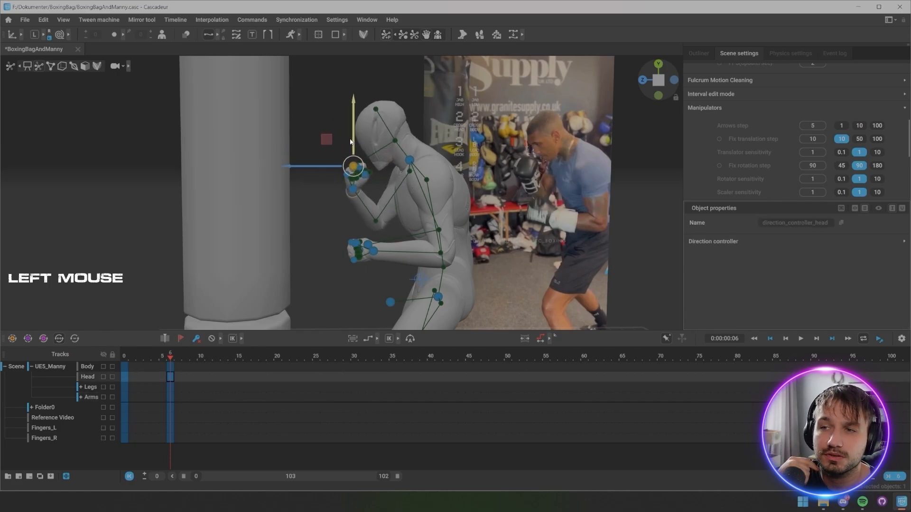
{"action": "left_click", "coordinate": [393, 141]}
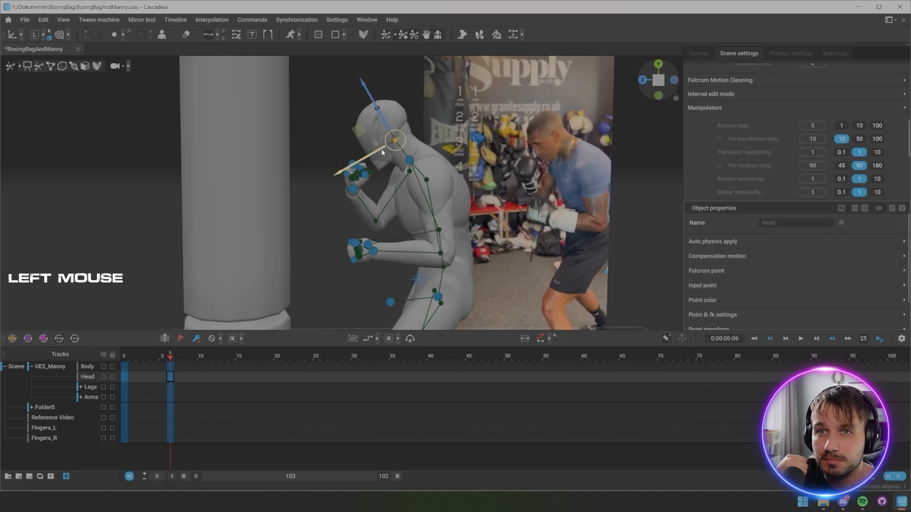
{"action": "left_click_drag", "start_coordinate": [382, 152], "coordinate": [378, 154]}
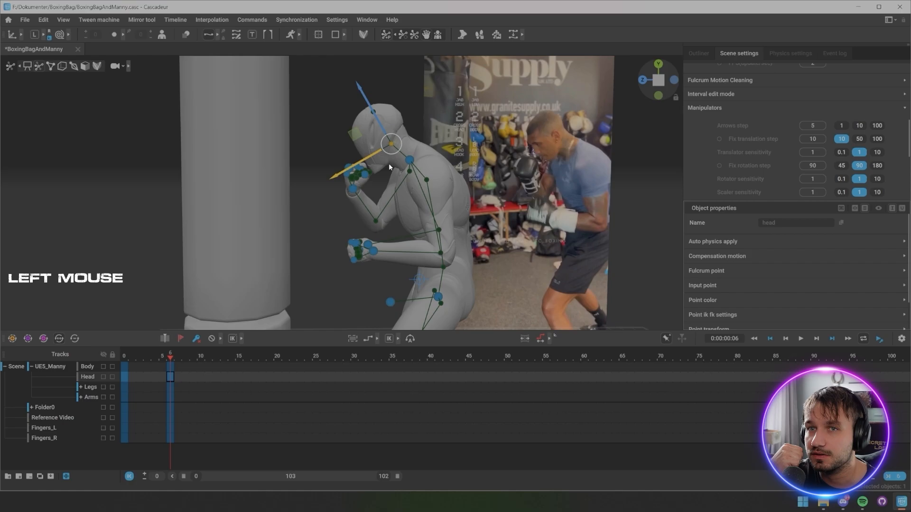
{"action": "left_click", "coordinate": [317, 125]}
Step: Shift the right hand sideways in front of the face and rotate the fist to match the reference guard
{"action": "scroll", "coordinate": [327, 161], "scroll_direction": "down", "scroll_amount": 3}
{"action": "mouse_move", "coordinate": [321, 179]}
{"action": "left_mouse_down", "text": "alt"}
{"action": "mouse_move", "coordinate": [329, 166]}
{"action": "mouse_move", "coordinate": [377, 184]}
{"action": "mouse_move", "coordinate": [358, 201]}
{"action": "mouse_move", "coordinate": [318, 181]}
{"action": "left_mouse_up", "text": "alt"}
{"action": "left_click", "coordinate": [368, 194]}
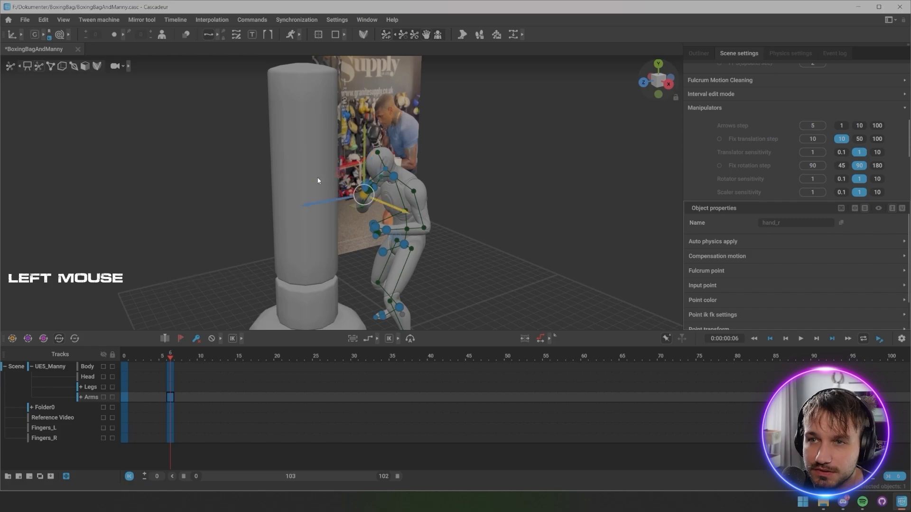
{"action": "left_click_drag", "start_coordinate": [386, 209], "coordinate": [359, 212]}
{"action": "key", "text": "s"}
{"action": "scroll", "coordinate": [359, 209], "scroll_direction": "up", "scroll_amount": 5}
{"action": "key", "text": "s"}
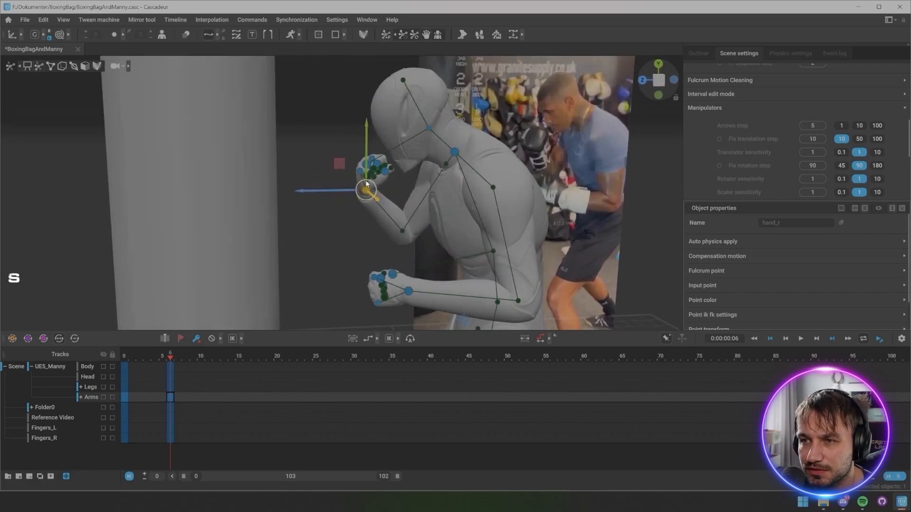
{"action": "left_click_drag", "start_coordinate": [333, 164], "coordinate": [325, 179]}
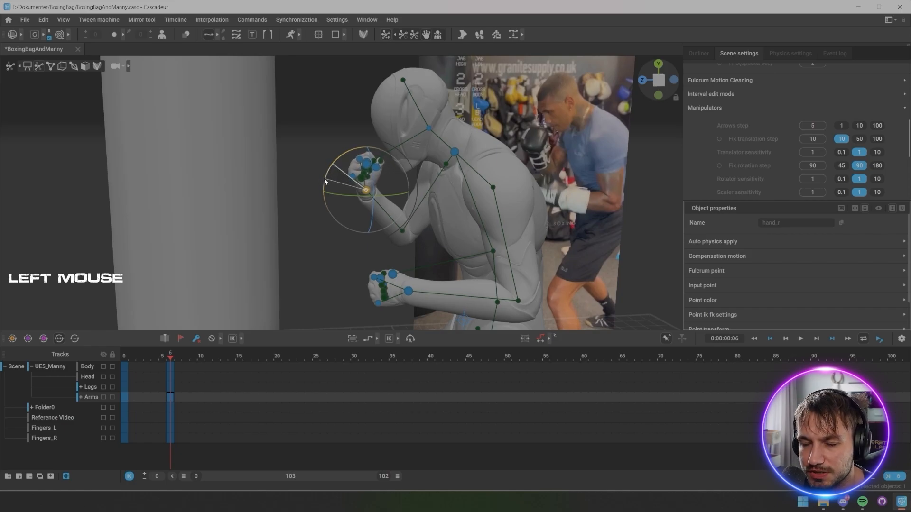
Step: Deselect the right hand and compare the mannequin's full stance with the boxer in the reference video
{"action": "left_click_drag", "start_coordinate": [329, 219], "coordinate": [307, 215], "text": "alt"}
{"action": "scroll", "coordinate": [349, 215], "scroll_direction": "down", "scroll_amount": 5}
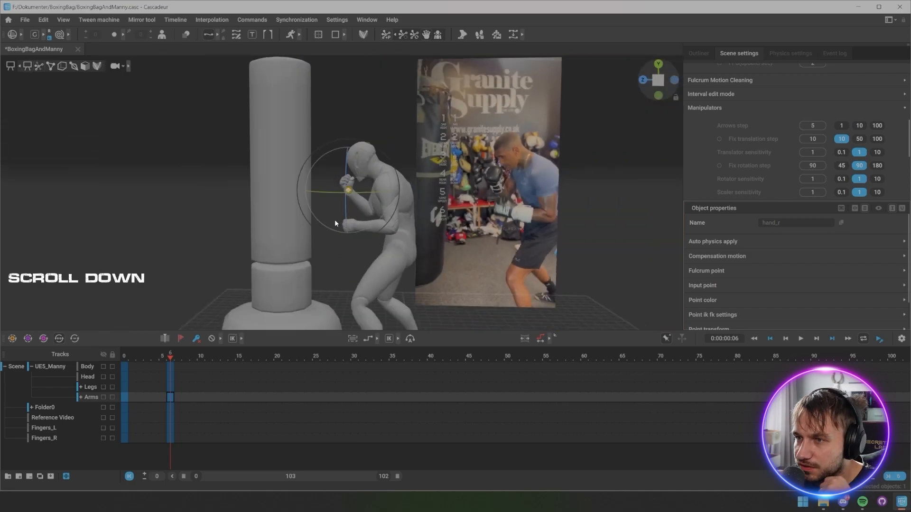
{"action": "left_click", "coordinate": [338, 270]}
{"action": "left_click_drag", "start_coordinate": [332, 266], "coordinate": [320, 249], "text": "alt"}
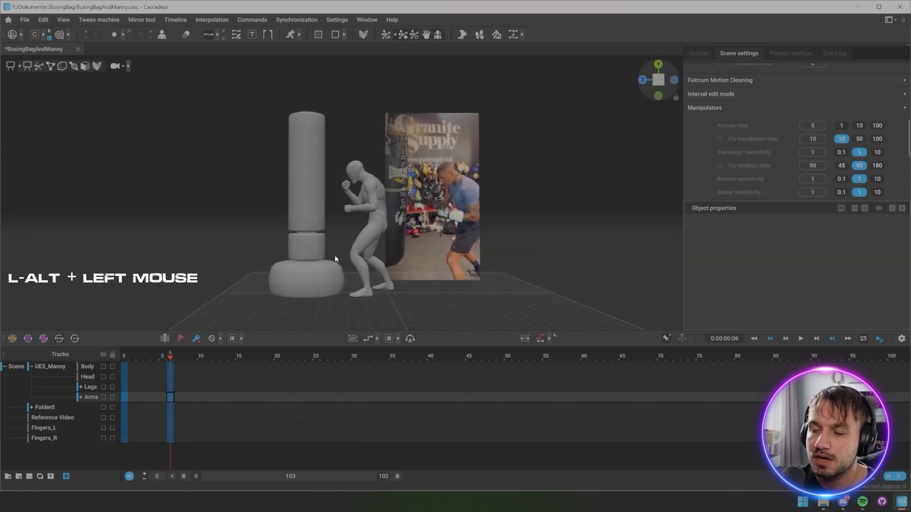
{"action": "scroll", "coordinate": [336, 256], "scroll_direction": "up", "scroll_amount": 4}
{"action": "middle_click_drag", "start_coordinate": [340, 258], "coordinate": [366, 298], "text": "alt"}
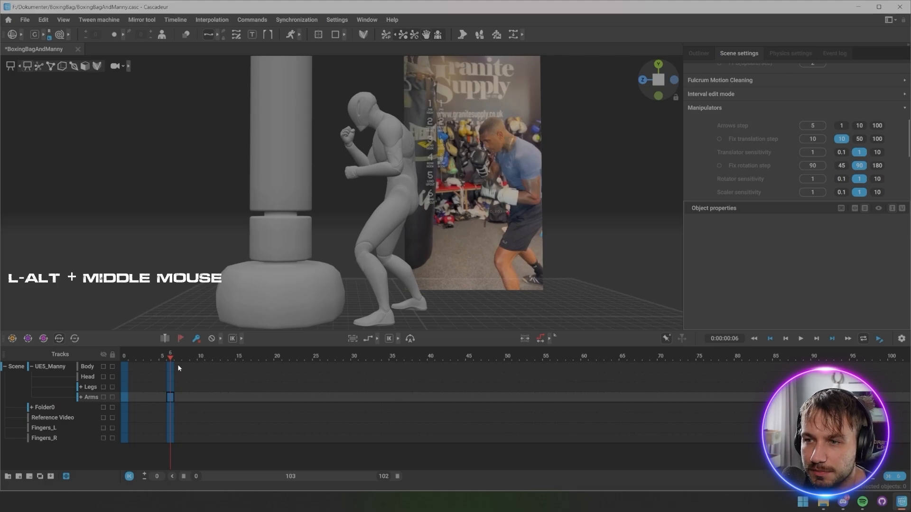
Step: Add a keyframe across all tracks at frame 10
{"action": "left_click_drag", "start_coordinate": [171, 359], "coordinate": [198, 450]}
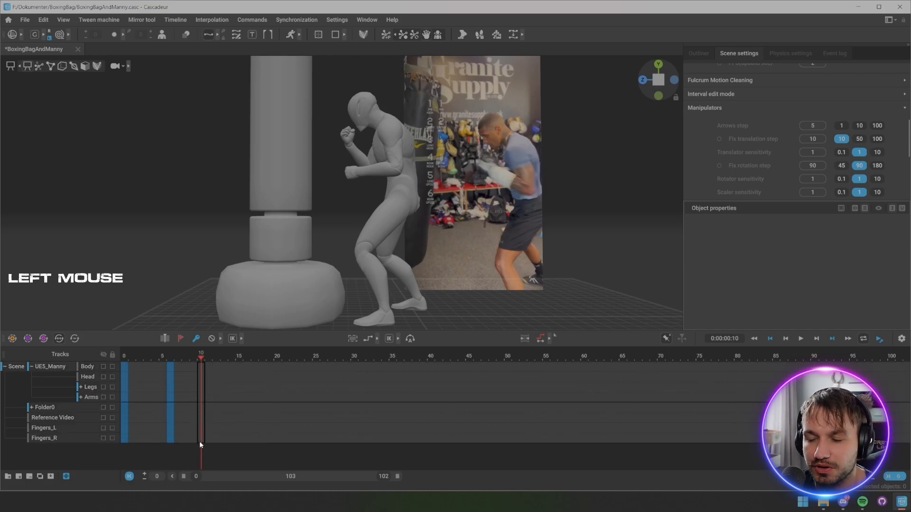
{"action": "key", "text": "f"}
{"action": "mouse_move", "coordinate": [203, 360]}
{"action": "left_mouse_down"}
{"action": "mouse_move", "coordinate": [166, 361]}
{"action": "mouse_move", "coordinate": [205, 360]}
{"action": "left_mouse_up"}
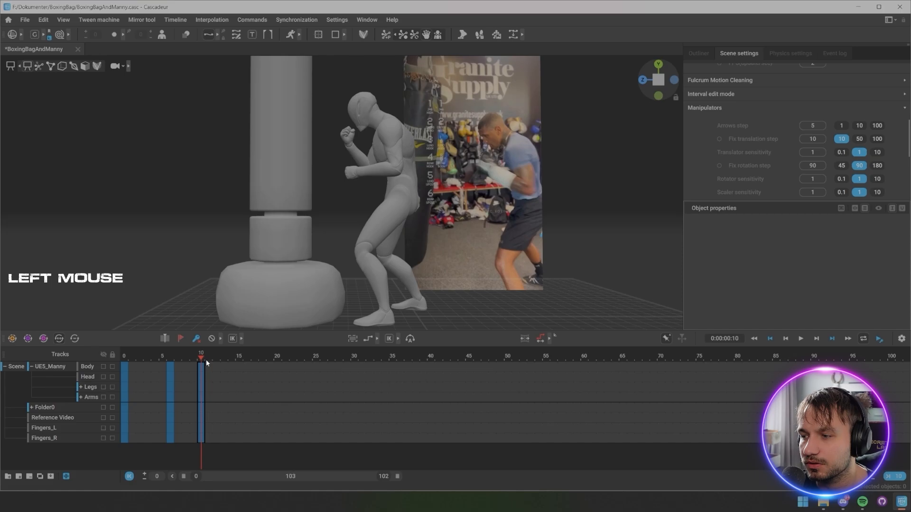
Step: Turn the mannequin's hips on frame 10 by shifting the pelvis direction controller sideways, checking against the reference boxer
{"action": "key", "text": "2"}
{"action": "left_click_drag", "start_coordinate": [308, 254], "coordinate": [391, 233], "text": "alt"}
{"action": "left_click", "coordinate": [375, 217]}
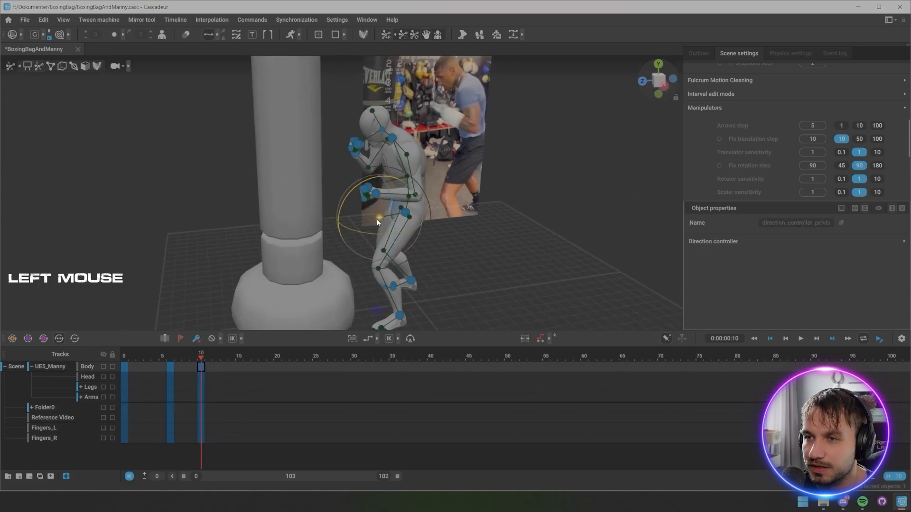
{"action": "left_click", "coordinate": [380, 224]}
{"action": "left_click_drag", "start_coordinate": [393, 237], "coordinate": [380, 234]}
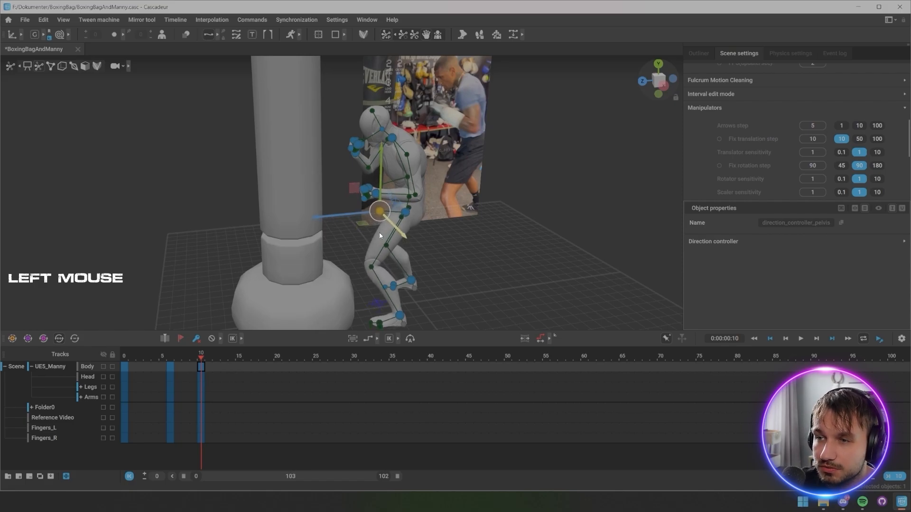
{"action": "left_click_drag", "start_coordinate": [387, 272], "coordinate": [382, 269], "text": "alt"}
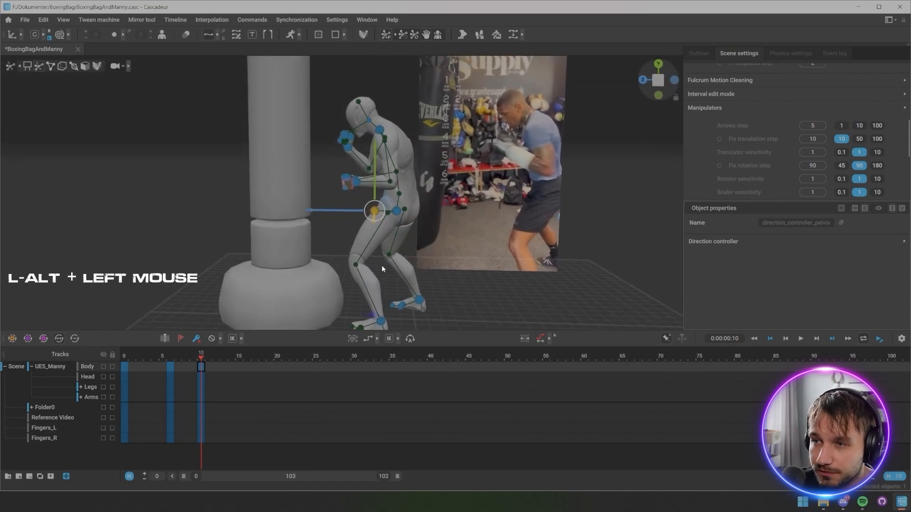
{"action": "key", "text": "s"}
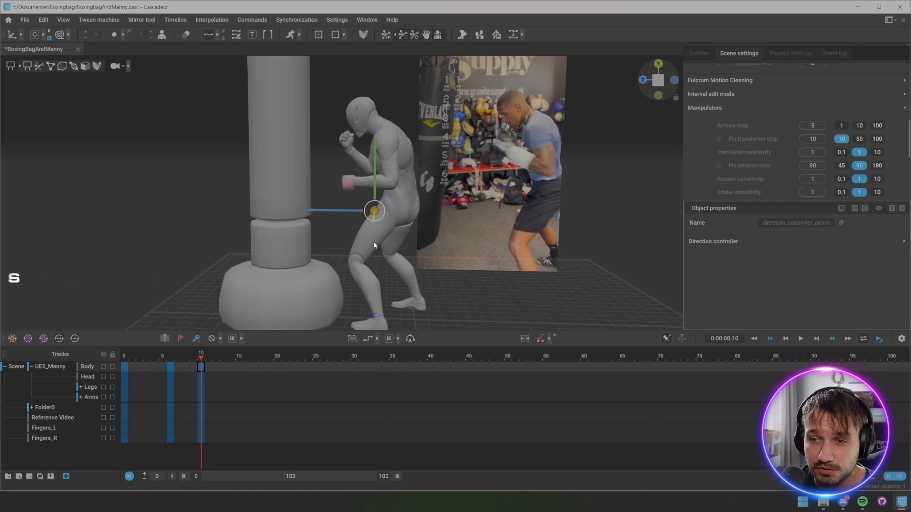
Step: Adjust the pelvis height on frame 10 and twist the chest with its direction controller to match the reference
{"action": "left_click_drag", "start_coordinate": [200, 356], "coordinate": [180, 366]}
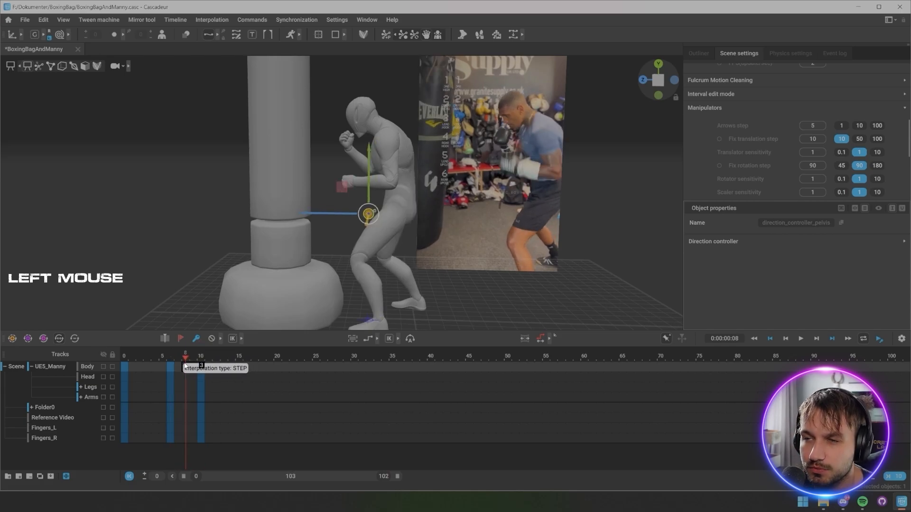
{"action": "mouse_move", "coordinate": [207, 366]}
{"action": "left_mouse_down"}
{"action": "mouse_move", "coordinate": [179, 368]}
{"action": "mouse_move", "coordinate": [202, 372]}
{"action": "left_mouse_up"}
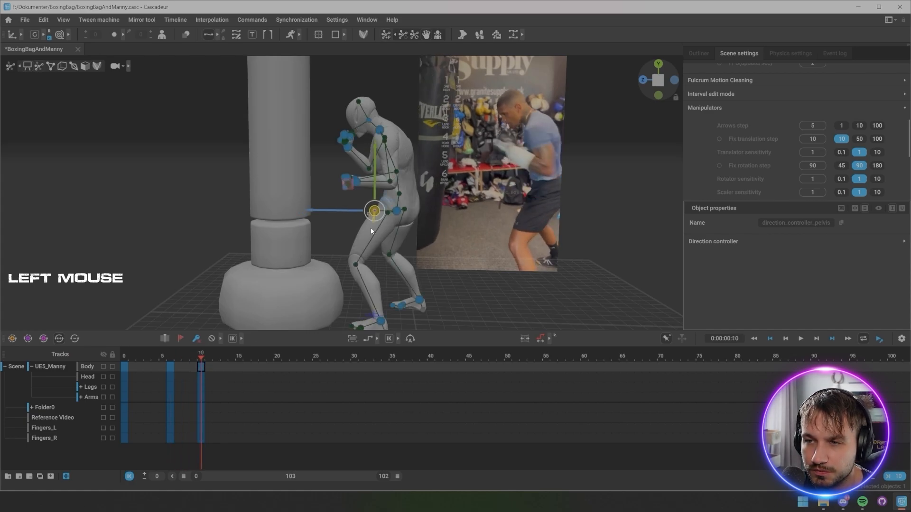
{"action": "left_click", "coordinate": [395, 211]}
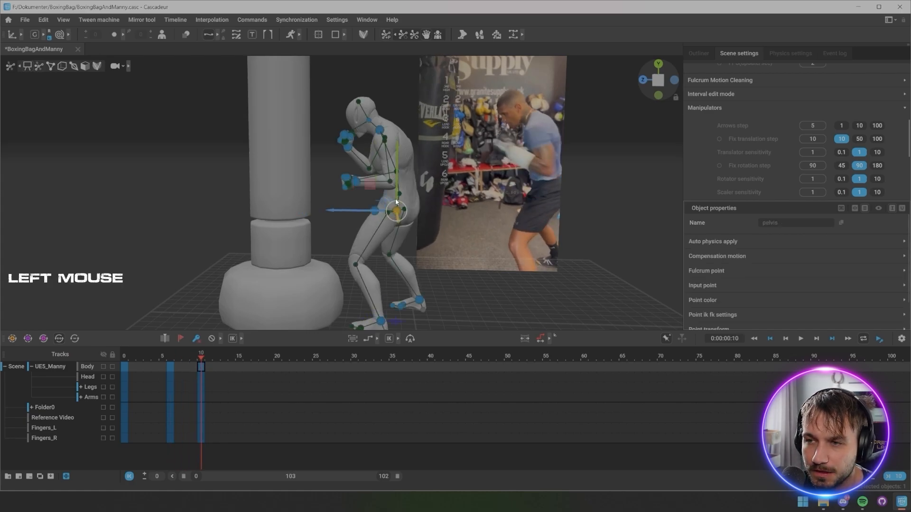
{"action": "left_click", "coordinate": [350, 145], "text": "shift"}
{"action": "left_click_drag", "start_coordinate": [350, 144], "coordinate": [416, 192], "text": "alt"}
{"action": "left_click", "coordinate": [355, 192]}
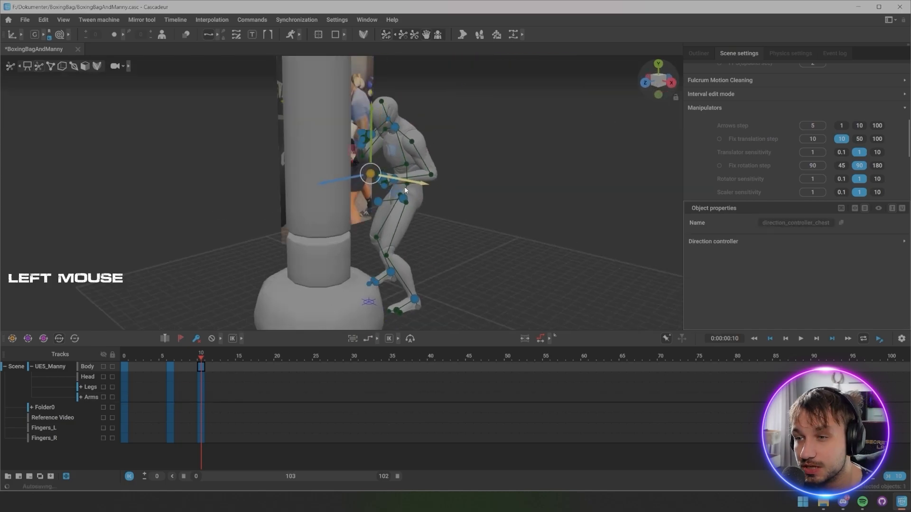
Step: Raise the left hand on frame 10 to match the boxer's guard in the reference video
{"action": "scroll", "coordinate": [377, 227], "scroll_direction": "up", "scroll_amount": 5}
{"action": "left_click", "coordinate": [358, 218]}
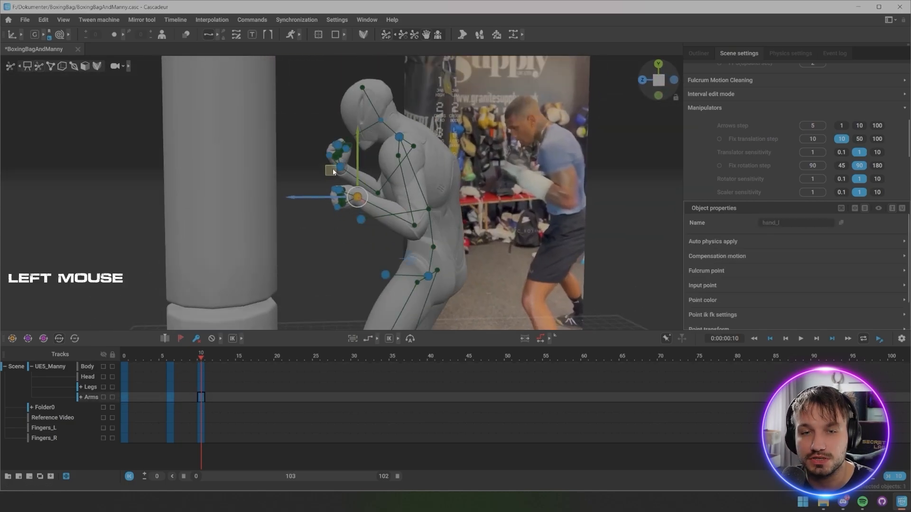
{"action": "scroll", "coordinate": [333, 228], "scroll_direction": "up", "scroll_amount": 5}
{"action": "left_click_drag", "start_coordinate": [325, 166], "coordinate": [313, 142]}
{"action": "key", "text": "shift+z"}
{"action": "left_click", "coordinate": [307, 133]}
{"action": "left_click_drag", "start_coordinate": [353, 167], "coordinate": [341, 250], "text": "alt"}
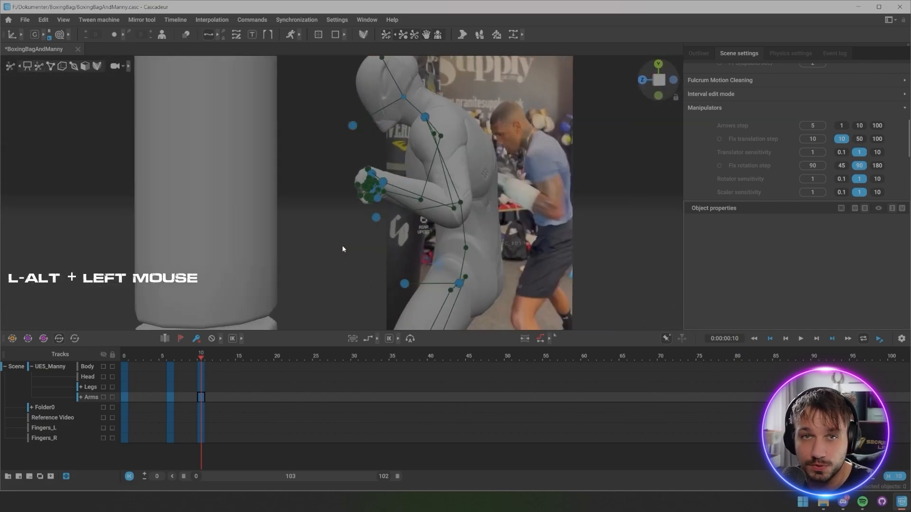
Step: Scrub the frames leading up to frame 10 and compare the mannequin's pose with the reference video
{"action": "scroll", "coordinate": [342, 250], "scroll_direction": "down", "scroll_amount": 5}
{"action": "left_click", "coordinate": [325, 258]}
{"action": "left_click", "coordinate": [181, 357]}
{"action": "mouse_move", "coordinate": [184, 359]}
{"action": "left_mouse_down"}
{"action": "mouse_move", "coordinate": [204, 361]}
{"action": "mouse_move", "coordinate": [165, 365]}
{"action": "mouse_move", "coordinate": [199, 369]}
{"action": "left_mouse_up"}
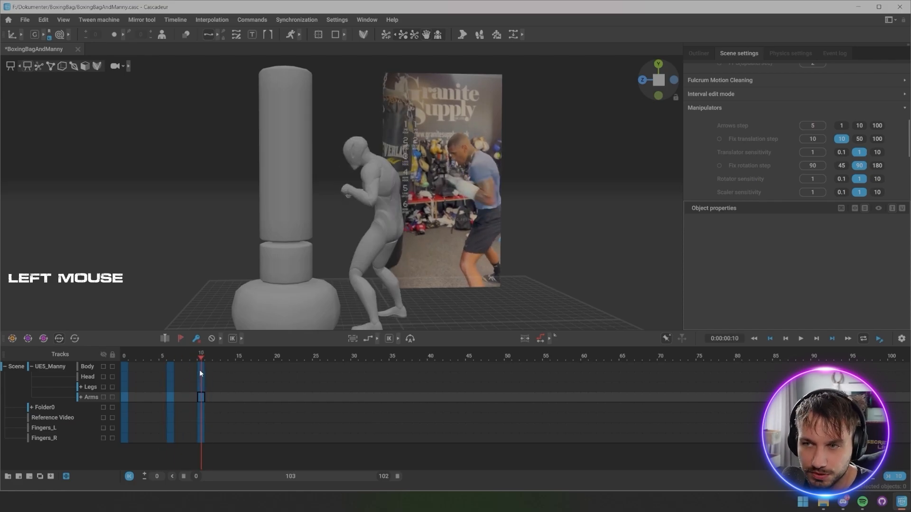
Step: Adjust the neck and right hand together on frame 10 and check the pose against the reference boxer
{"action": "left_click", "coordinate": [352, 200], "text": "shift"}
{"action": "left_click", "coordinate": [351, 201], "text": "shift"}
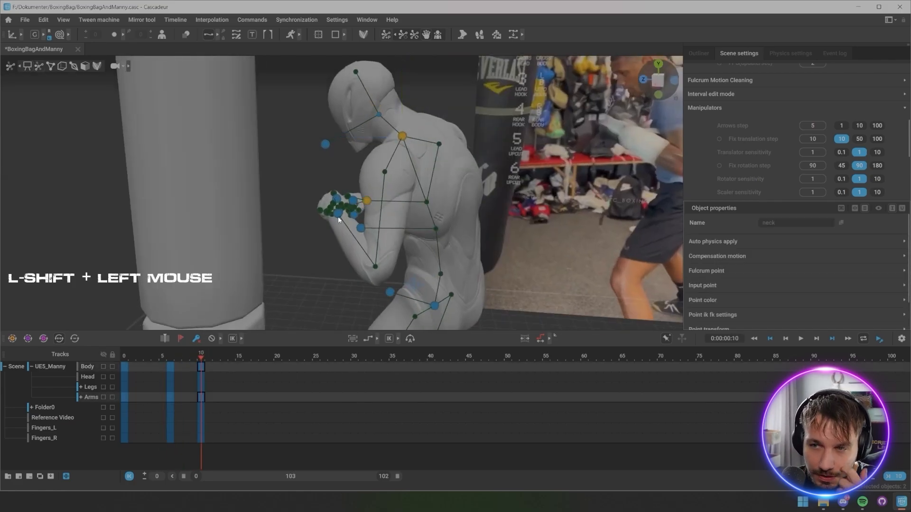
{"action": "scroll", "coordinate": [381, 158], "scroll_direction": "down", "scroll_amount": 3}
{"action": "left_click_drag", "start_coordinate": [204, 361], "coordinate": [194, 378]}
{"action": "left_click_drag", "start_coordinate": [285, 271], "coordinate": [339, 296], "text": "alt"}
{"action": "left_click", "coordinate": [486, 282]}
{"action": "scroll", "coordinate": [311, 288], "scroll_direction": "down", "scroll_amount": 3}
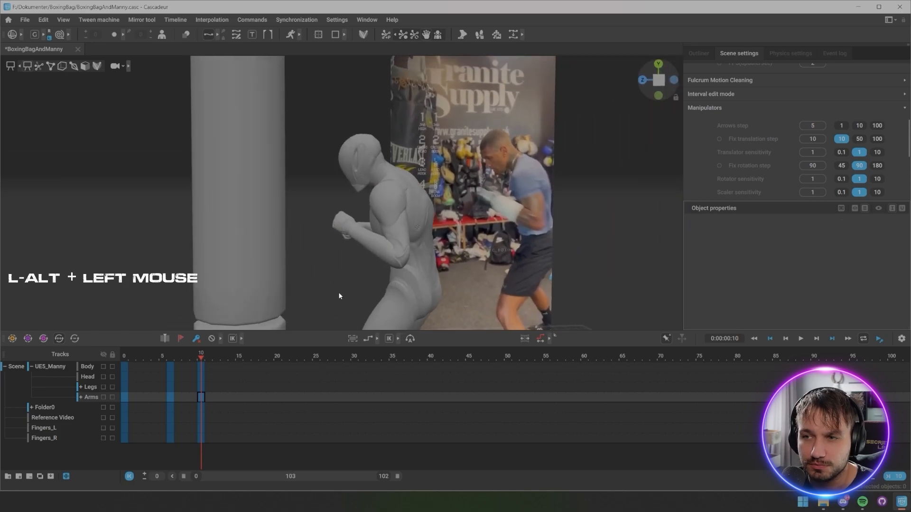
{"action": "left_click_drag", "start_coordinate": [223, 360], "coordinate": [204, 358]}
{"action": "left_click_drag", "start_coordinate": [304, 247], "coordinate": [332, 271], "text": "alt"}
{"action": "left_click", "coordinate": [356, 228]}
Step: Add a keyframe across all tracks at frame 12, where the reference boxer's jab lands
{"action": "left_click_drag", "start_coordinate": [201, 358], "coordinate": [216, 360]}
{"action": "scroll", "coordinate": [268, 290], "scroll_direction": "down", "scroll_amount": 5}
{"action": "left_click_drag", "start_coordinate": [268, 290], "coordinate": [299, 280], "text": "alt"}
{"action": "left_click_drag", "start_coordinate": [217, 367], "coordinate": [216, 438]}
{"action": "key", "text": "f"}
Step: Extend the left hand forward to the punching bag on frame 12 and rotate the fist for the jab
{"action": "left_click", "coordinate": [328, 220]}
{"action": "left_click_drag", "start_coordinate": [266, 208], "coordinate": [262, 208]}
{"action": "left_click_drag", "start_coordinate": [266, 214], "coordinate": [458, 242], "text": "alt"}
{"action": "key", "text": "e"}
{"action": "left_click_drag", "start_coordinate": [455, 216], "coordinate": [456, 242]}
{"action": "left_click_drag", "start_coordinate": [456, 244], "coordinate": [311, 274], "text": "alt"}
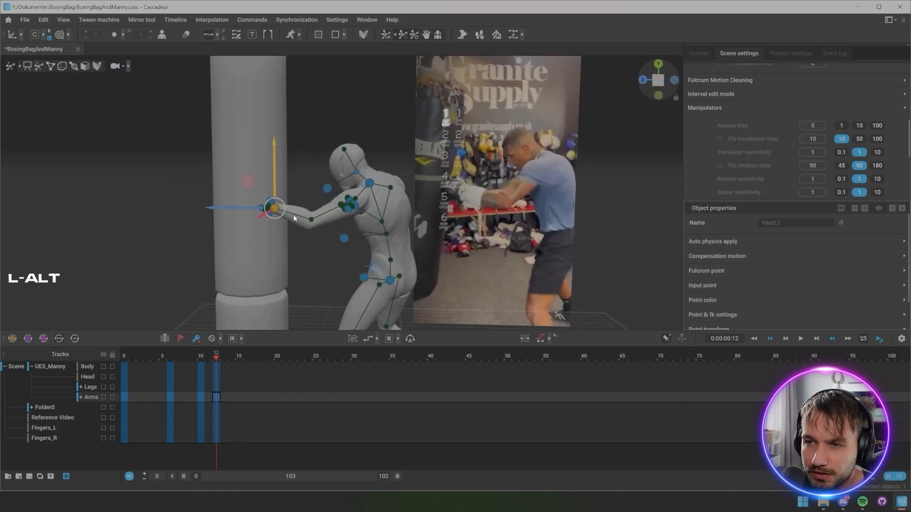
{"action": "left_click_drag", "start_coordinate": [294, 218], "coordinate": [311, 255], "text": "alt"}
Step: Twist the chest into the jab on frame 12 using the chest direction controller
{"action": "left_click", "coordinate": [220, 361]}
{"action": "left_click", "coordinate": [352, 258]}
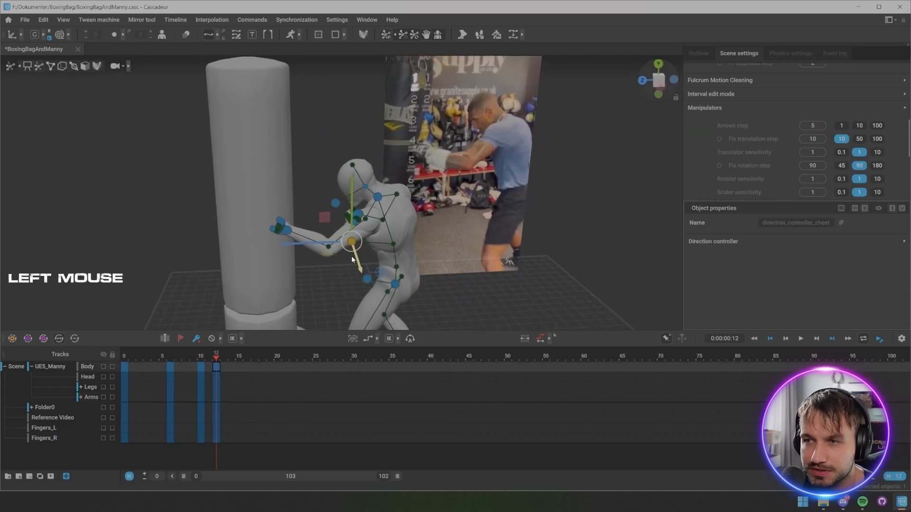
{"action": "mouse_move", "coordinate": [209, 361]}
{"action": "left_mouse_down"}
{"action": "mouse_move", "coordinate": [199, 363]}
{"action": "mouse_move", "coordinate": [220, 369]}
{"action": "mouse_move", "coordinate": [167, 379]}
{"action": "mouse_move", "coordinate": [216, 375]}
{"action": "left_mouse_up"}
Step: Rotate the left foot on frame 12 into the punch, with ghosts enabled for comparison with the neighbouring frames
{"action": "middle_click_drag", "start_coordinate": [246, 223], "coordinate": [236, 136], "text": "alt"}
{"action": "left_click_drag", "start_coordinate": [322, 239], "coordinate": [380, 284]}
{"action": "left_click_drag", "start_coordinate": [318, 304], "coordinate": [307, 293], "text": "alt"}
{"action": "key", "text": "Left"}
{"action": "key", "text": "Left"}
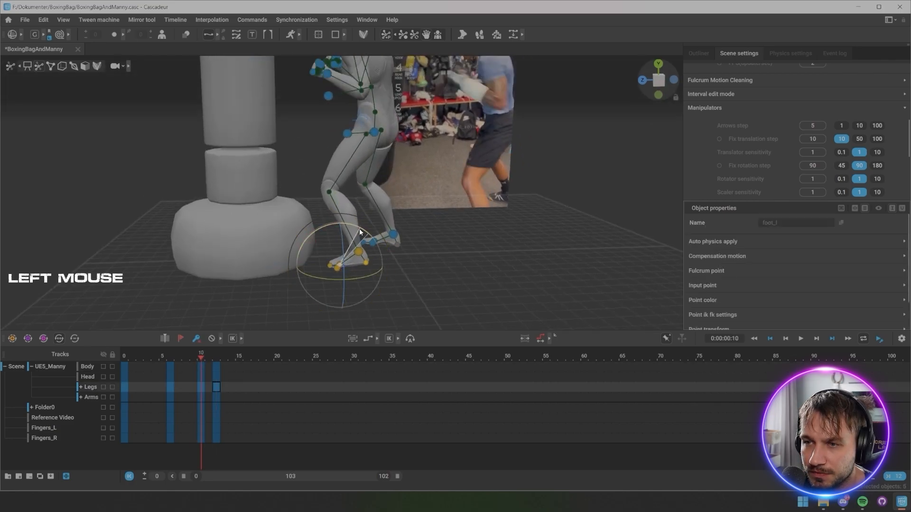
{"action": "key", "text": "Right"}
{"action": "key", "text": "Right"}
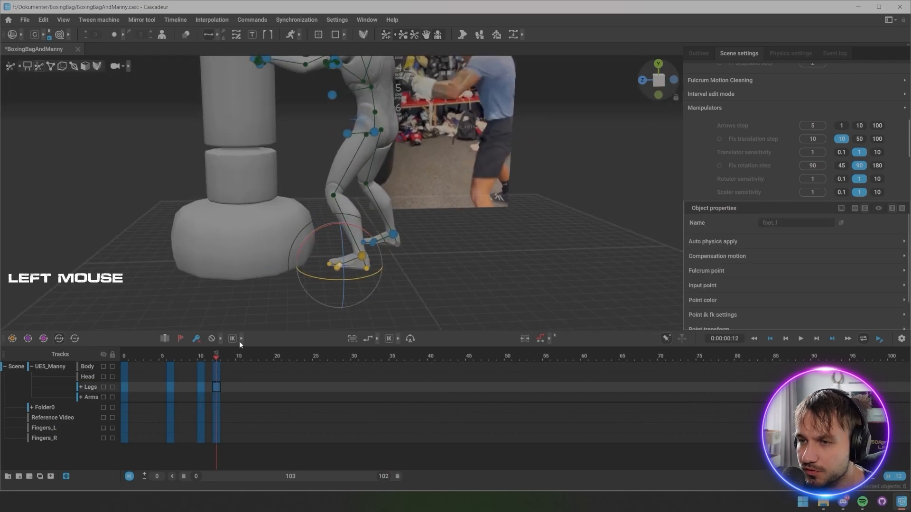
{"action": "left_click", "coordinate": [164, 38]}
{"action": "left_click_drag", "start_coordinate": [352, 271], "coordinate": [246, 298], "text": "alt"}
{"action": "left_click_drag", "start_coordinate": [299, 280], "coordinate": [309, 283]}
{"action": "mouse_move", "coordinate": [211, 355]}
{"action": "left_mouse_down"}
{"action": "mouse_move", "coordinate": [232, 358]}
{"action": "mouse_move", "coordinate": [216, 358]}
{"action": "left_mouse_up"}
Step: Select the neck and both hands together on frame 12 and nudge the upper body to refine the jab
{"action": "left_click_drag", "start_coordinate": [251, 280], "coordinate": [342, 249], "text": "alt"}
{"action": "scroll", "coordinate": [339, 247], "scroll_direction": "up", "scroll_amount": 3}
{"action": "middle_click_drag", "start_coordinate": [339, 247], "coordinate": [328, 290], "text": "alt"}
{"action": "left_click_drag", "start_coordinate": [209, 357], "coordinate": [218, 360]}
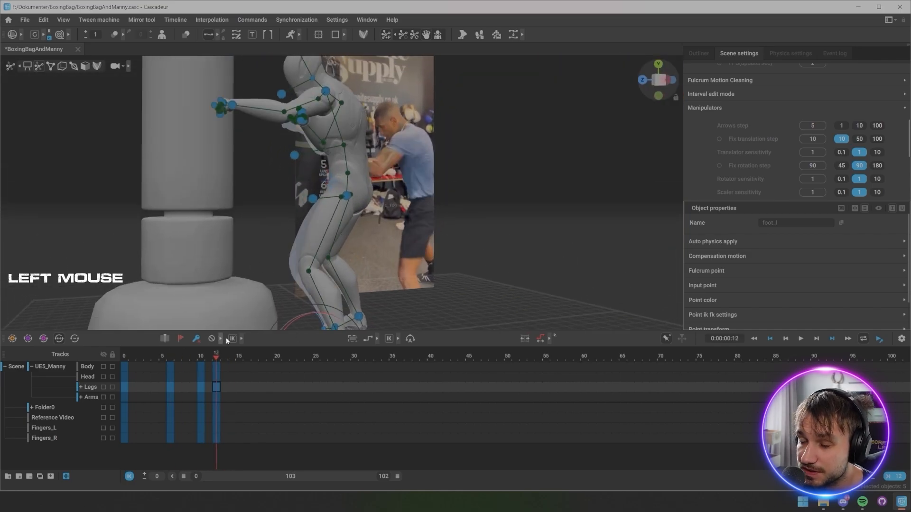
{"action": "left_click", "coordinate": [232, 105]}
{"action": "left_click", "coordinate": [326, 91], "text": "shift"}
{"action": "left_click", "coordinate": [302, 120], "text": "shift"}
{"action": "scroll", "coordinate": [301, 121], "scroll_direction": "up", "scroll_amount": 4}
{"action": "left_click_drag", "start_coordinate": [300, 123], "coordinate": [273, 198], "text": "alt"}
{"action": "left_click", "coordinate": [236, 202], "text": "shift"}
{"action": "scroll", "coordinate": [274, 198], "scroll_direction": "down", "scroll_amount": 4}
{"action": "left_click_drag", "start_coordinate": [331, 213], "coordinate": [331, 216]}
{"action": "mouse_move", "coordinate": [265, 239]}
{"action": "left_mouse_down", "text": "alt"}
{"action": "mouse_move", "coordinate": [298, 241]}
{"action": "mouse_move", "coordinate": [280, 242]}
{"action": "left_mouse_up", "text": "alt"}
{"action": "left_click_drag", "start_coordinate": [297, 271], "coordinate": [303, 273]}
Step: Play back the jab and compare its motion with the reference video
{"action": "scroll", "coordinate": [326, 300], "scroll_direction": "down", "scroll_amount": 5}
{"action": "key", "text": "x"}
{"action": "left_click", "coordinate": [152, 351]}
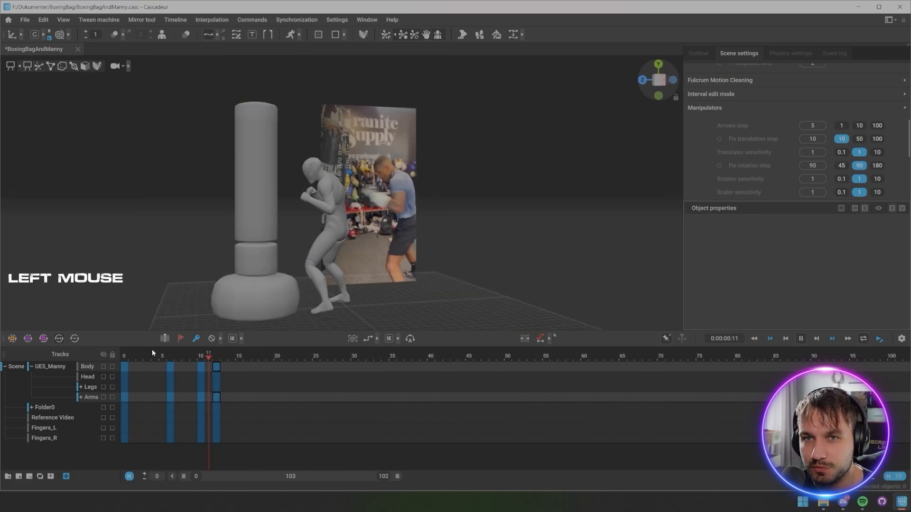
{"action": "left_click", "coordinate": [231, 354]}
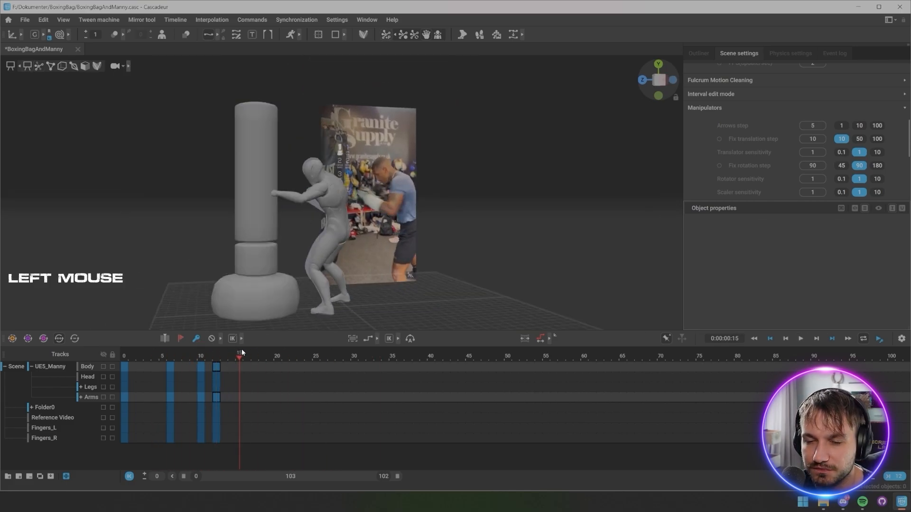
Step: Add a keyframe across all tracks at frame 16
{"action": "left_click_drag", "start_coordinate": [241, 352], "coordinate": [247, 355]}
{"action": "left_click_drag", "start_coordinate": [247, 367], "coordinate": [247, 438]}
{"action": "key", "text": "f"}
Step: Turn the chest back on frame 16 with its direction controller, using the frame 10 pose for comparison
{"action": "scroll", "coordinate": [304, 285], "scroll_direction": "up", "scroll_amount": 4}
{"action": "left_click_drag", "start_coordinate": [307, 282], "coordinate": [307, 232], "text": "alt"}
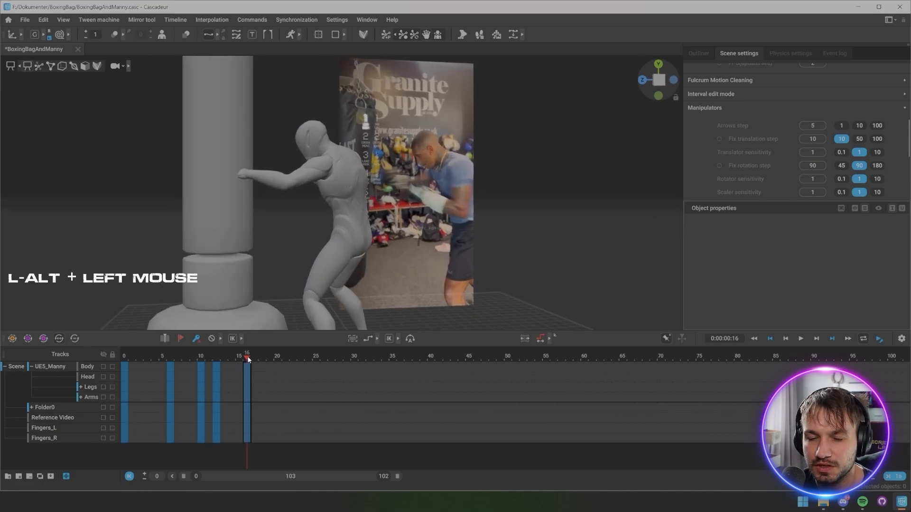
{"action": "mouse_move", "coordinate": [248, 359]}
{"action": "left_mouse_down"}
{"action": "mouse_move", "coordinate": [237, 364]}
{"action": "mouse_move", "coordinate": [272, 362]}
{"action": "mouse_move", "coordinate": [247, 365]}
{"action": "left_mouse_up"}
{"action": "left_click_drag", "start_coordinate": [275, 303], "coordinate": [275, 242], "text": "alt"}
{"action": "left_click", "coordinate": [331, 272]}
{"action": "left_click", "coordinate": [263, 226]}
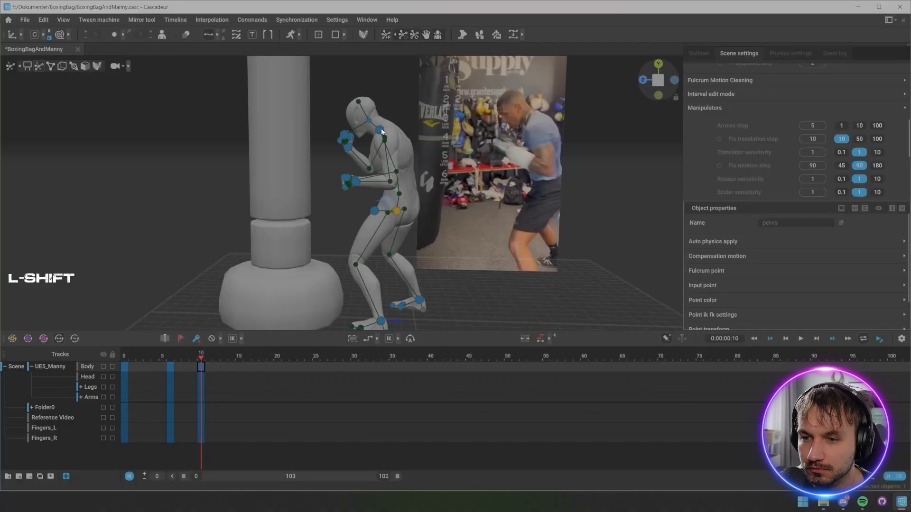
{"action": "left_click", "coordinate": [204, 371]}
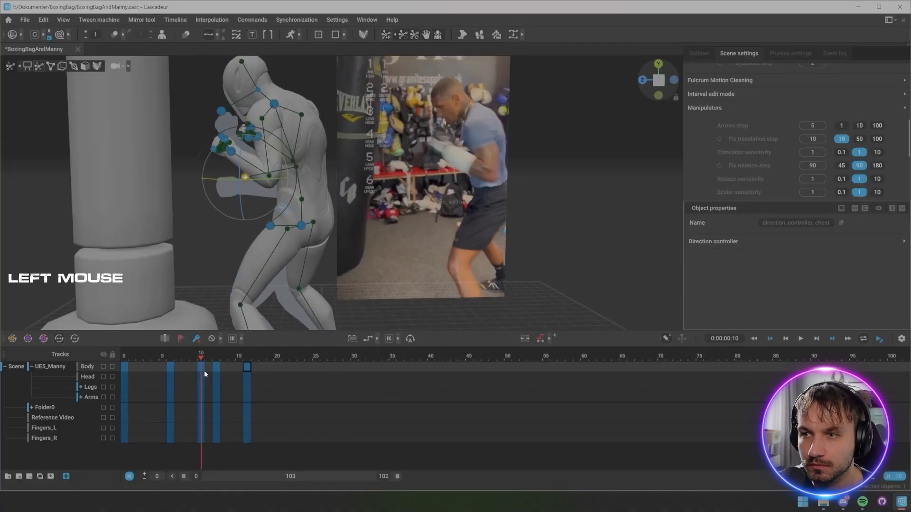
Step: Pull the left hand back from the bag on frame 16, comparing it with the poses on frames 10 and 12
{"action": "left_click", "coordinate": [272, 231]}
{"action": "left_click_drag", "start_coordinate": [272, 232], "coordinate": [273, 231], "text": "alt"}
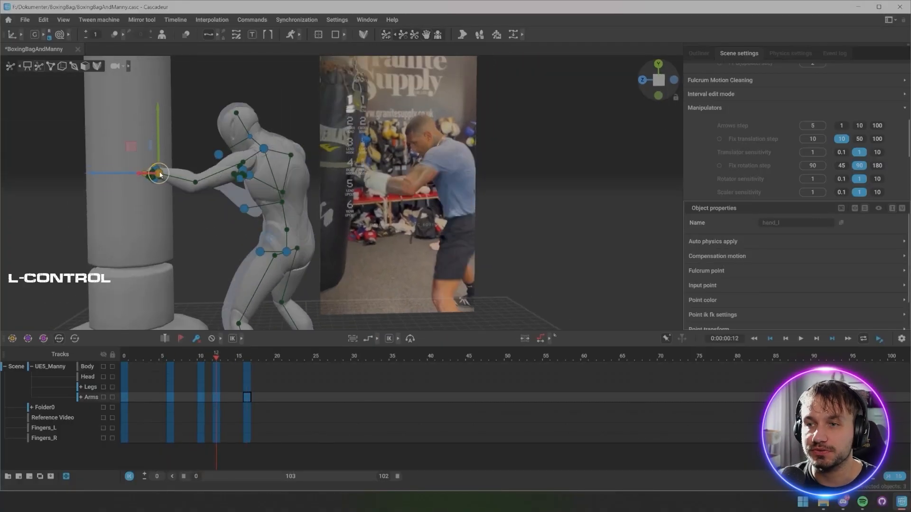
{"action": "left_click_drag", "start_coordinate": [256, 186], "coordinate": [243, 178], "text": "alt"}
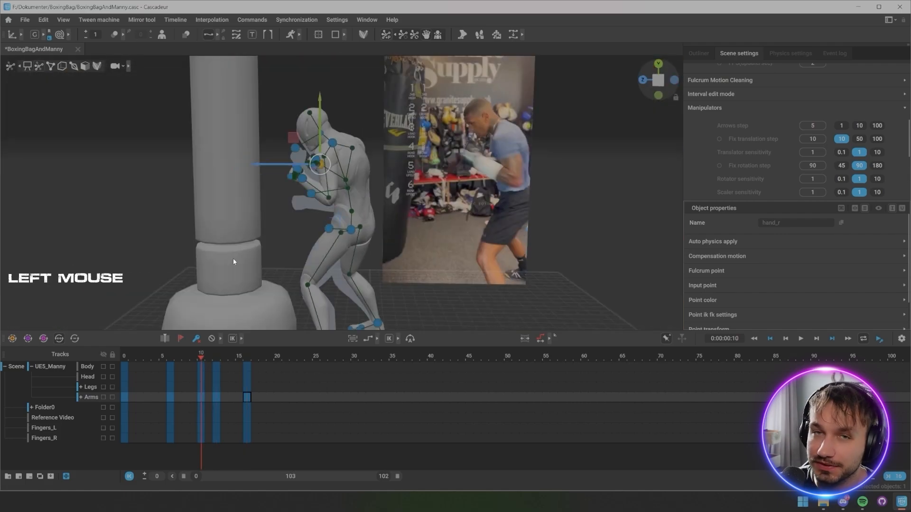
Step: Move the right hand forward toward the bag on frame 16, checking the following reference frames
{"action": "left_click_drag", "start_coordinate": [285, 166], "coordinate": [335, 143], "text": "alt"}
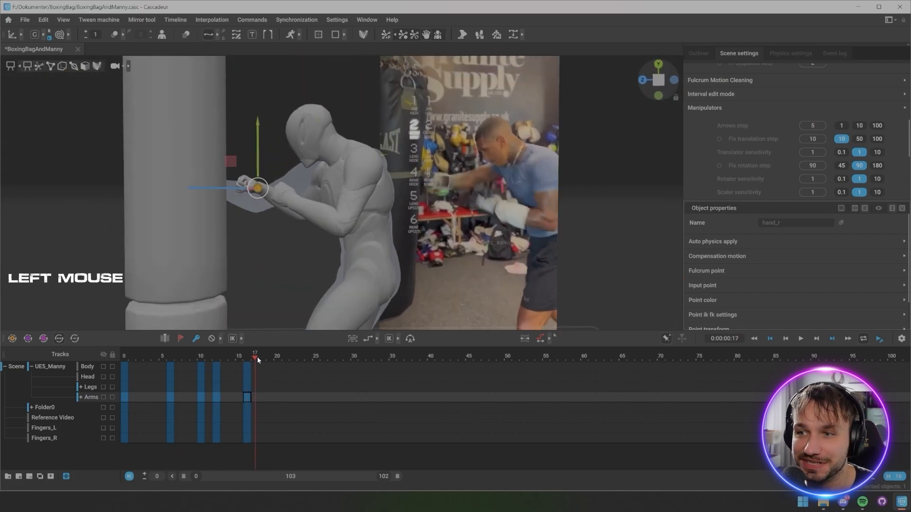
{"action": "left_click_drag", "start_coordinate": [304, 180], "coordinate": [323, 176], "text": "alt"}
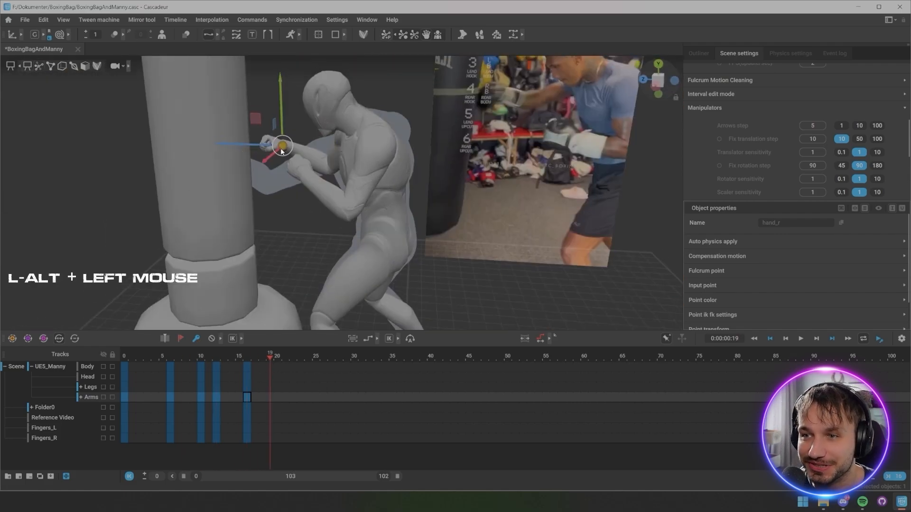
{"action": "left_click_drag", "start_coordinate": [285, 142], "coordinate": [273, 136]}
{"action": "left_click_drag", "start_coordinate": [273, 135], "coordinate": [269, 142]}
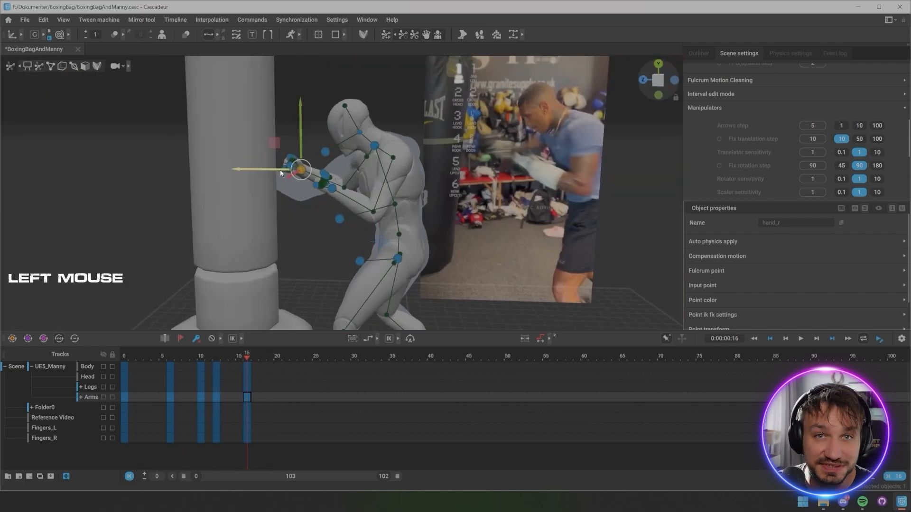
Step: Add a keyframe across all tracks at frame 18 and rotate the right foot to follow the reference stance
{"action": "left_click", "coordinate": [265, 363]}
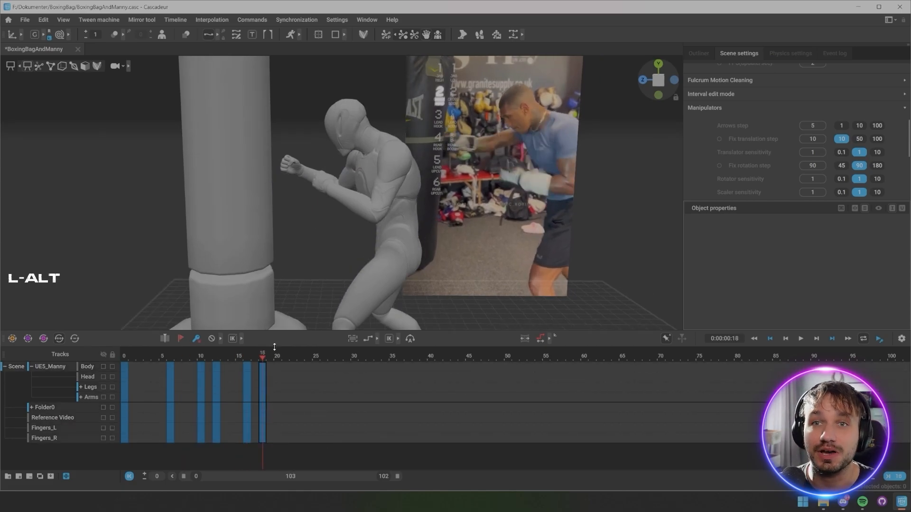
{"action": "left_click", "coordinate": [394, 260]}
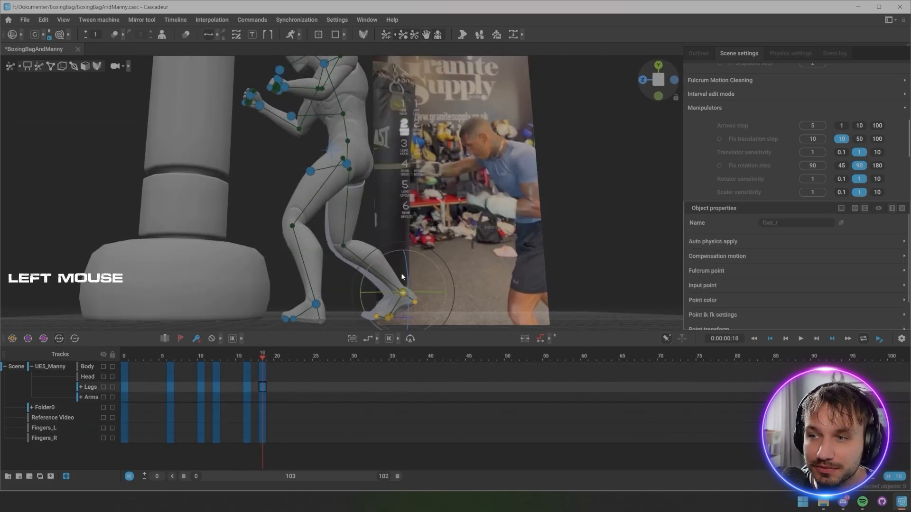
{"action": "left_click_drag", "start_coordinate": [400, 272], "coordinate": [332, 247], "text": "alt"}
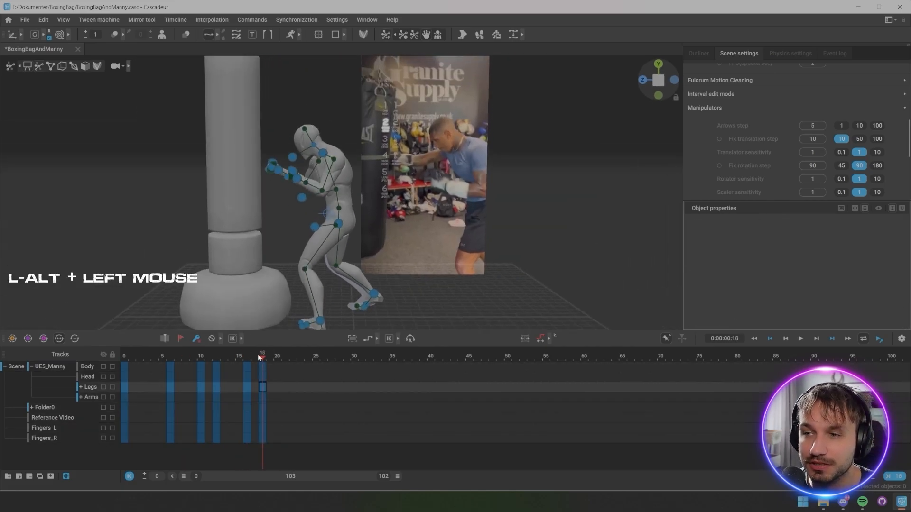
Step: Adjust the left foot and left hand on frame 18, comparing the pose with frame 16 and earlier frames
{"action": "left_click", "coordinate": [160, 384]}
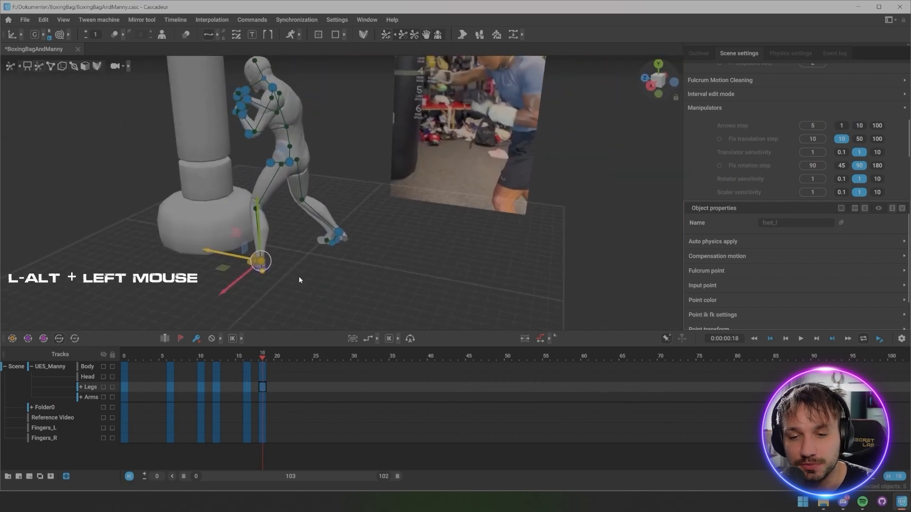
{"action": "left_click_drag", "start_coordinate": [300, 279], "coordinate": [212, 276], "text": "alt"}
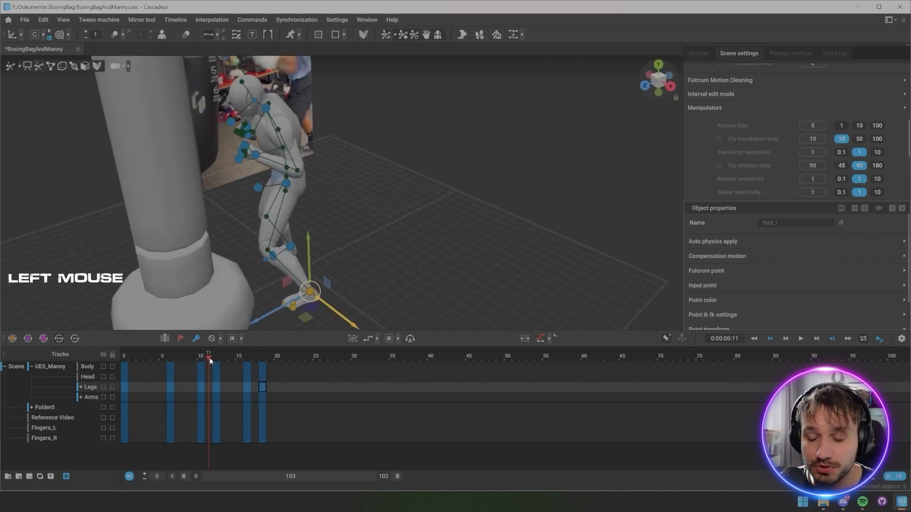
{"action": "left_click", "coordinate": [246, 356]}
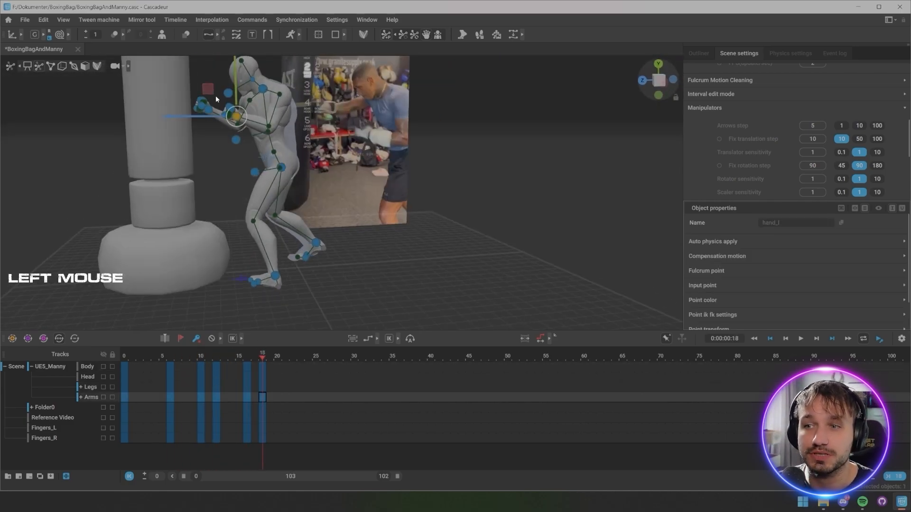
{"action": "left_click_drag", "start_coordinate": [256, 164], "coordinate": [283, 164], "text": "alt"}
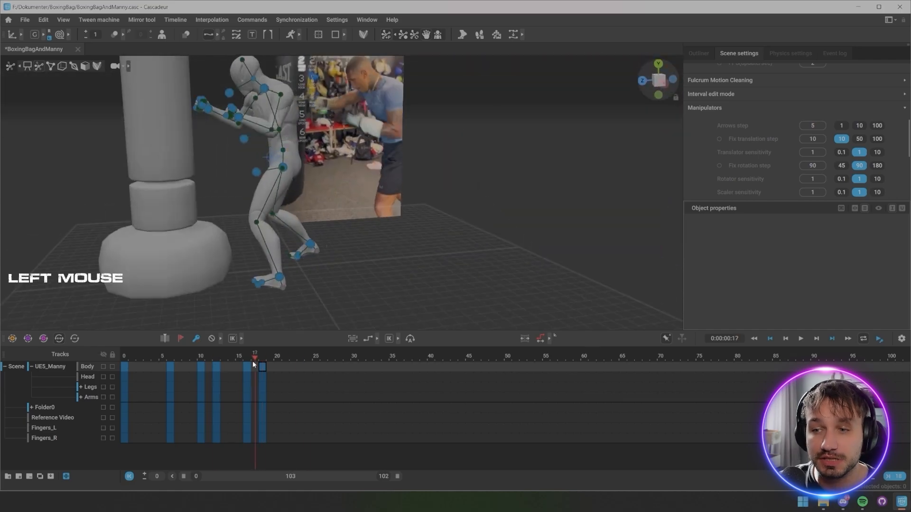
Step: Add a keyframe at frame 21 and compare its hand positions with frame 18 and the reference up to frame 27
{"action": "left_click", "coordinate": [279, 212]}
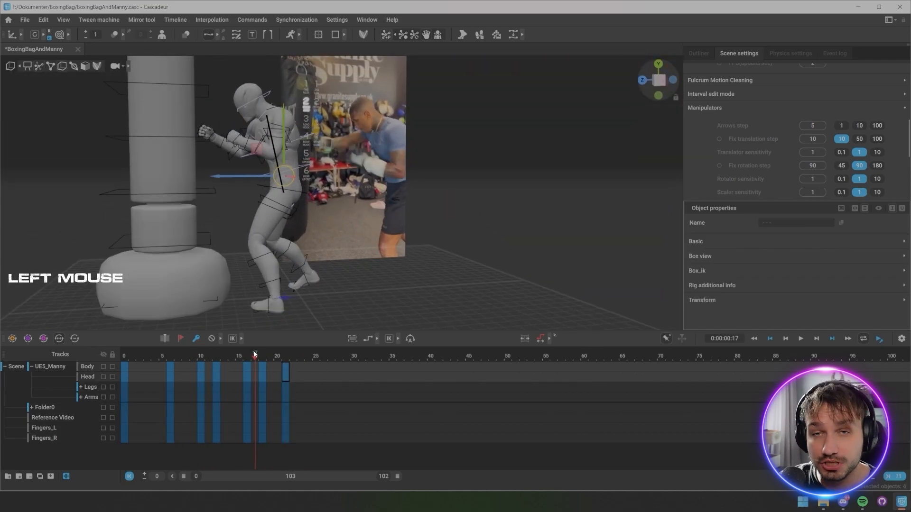
{"action": "left_click_drag", "start_coordinate": [380, 201], "coordinate": [271, 200], "text": "alt"}
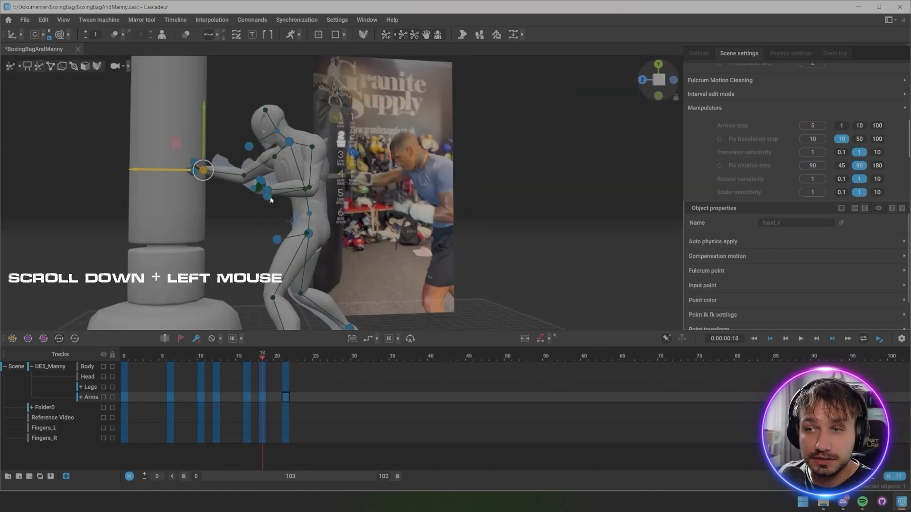
{"action": "left_click_drag", "start_coordinate": [205, 361], "coordinate": [330, 342]}
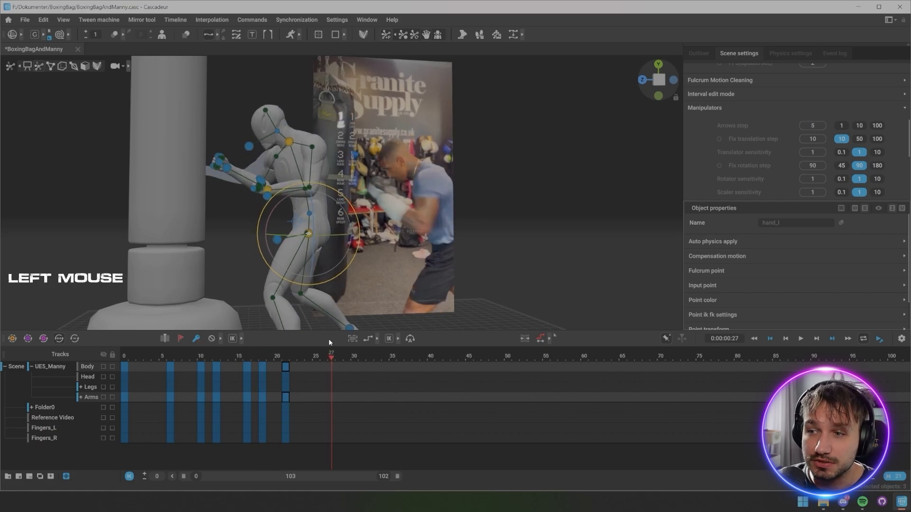
Step: Copy the full-body pose from frame 16 and paste it onto frame 21
{"action": "key", "text": "o"}
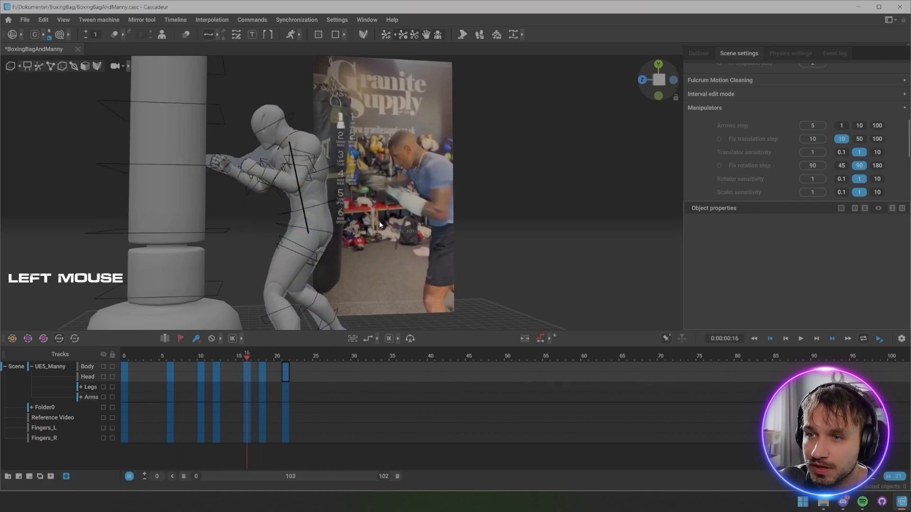
{"action": "mouse_move", "coordinate": [304, 205]}
{"action": "left_mouse_down", "text": "alt"}
{"action": "mouse_move", "coordinate": [407, 217]}
{"action": "mouse_move", "coordinate": [309, 209]}
{"action": "left_mouse_up", "text": "alt"}
{"action": "left_click_drag", "start_coordinate": [308, 156], "coordinate": [379, 153], "text": "alt"}
{"action": "left_click_drag", "start_coordinate": [246, 357], "coordinate": [288, 347]}
{"action": "key", "text": "ctrl+v"}
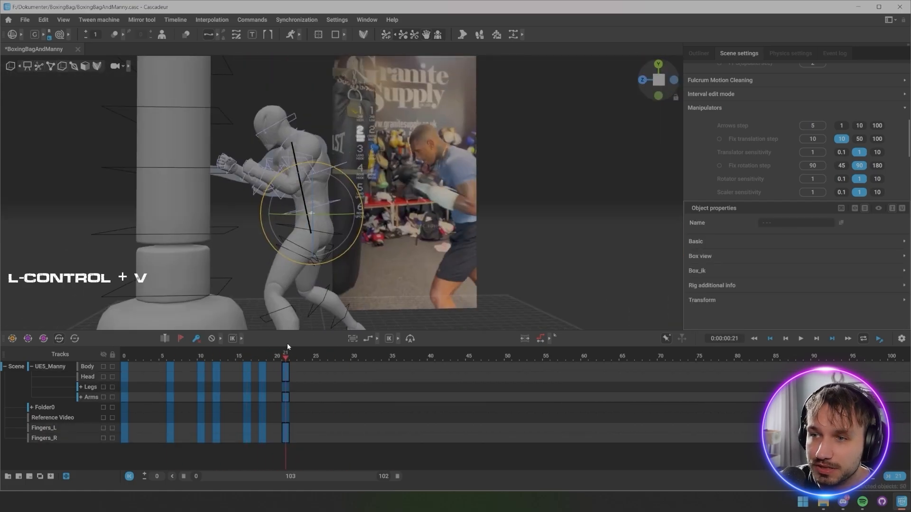
Step: Adjust the arm pose on frame 21 with its point controller
{"action": "key", "text": "i"}
{"action": "left_click", "coordinate": [261, 163]}
{"action": "left_click_drag", "start_coordinate": [264, 163], "coordinate": [277, 218], "text": "alt"}
Step: Add a keyframe at frame 24 and carry the full-body pose from frame 16 over to it
{"action": "left_click_drag", "start_coordinate": [286, 356], "coordinate": [308, 357]}
{"action": "key", "text": "f"}
{"action": "left_click", "coordinate": [245, 357]}
{"action": "key", "text": "o"}
{"action": "left_click", "coordinate": [310, 212]}
{"action": "left_click_drag", "start_coordinate": [245, 356], "coordinate": [307, 356]}
{"action": "mouse_move", "coordinate": [309, 261]}
{"action": "left_mouse_down", "text": "alt"}
{"action": "mouse_move", "coordinate": [350, 270]}
{"action": "mouse_move", "coordinate": [308, 261]}
{"action": "left_mouse_up", "text": "alt"}
Step: Add a keyframe at frame 27 and move the left hand toward the bag
{"action": "left_click_drag", "start_coordinate": [124, 357], "coordinate": [331, 364]}
{"action": "key", "text": "f"}
{"action": "key", "text": "i"}
{"action": "left_click", "coordinate": [229, 167]}
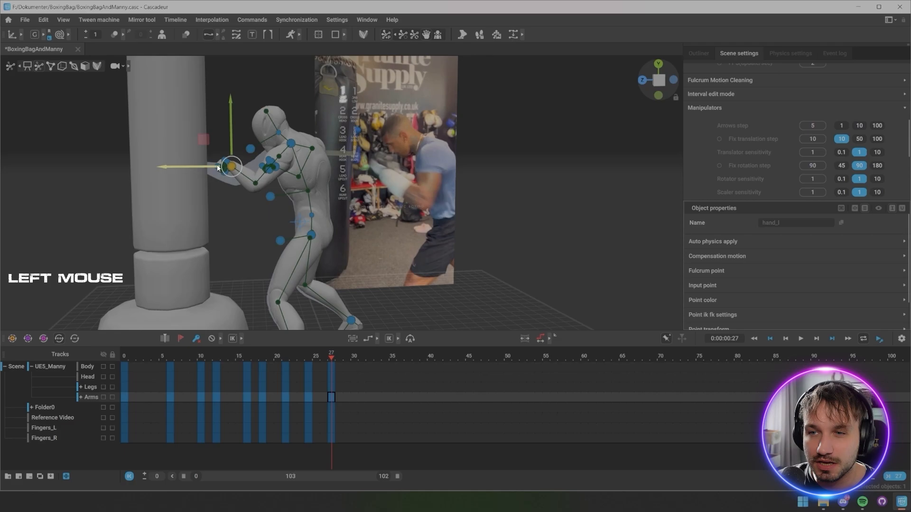
Step: Rotate the right hand on frame 27 and pull it back toward the body
{"action": "key", "text": "e"}
{"action": "left_click_drag", "start_coordinate": [266, 190], "coordinate": [539, 268], "text": "alt"}
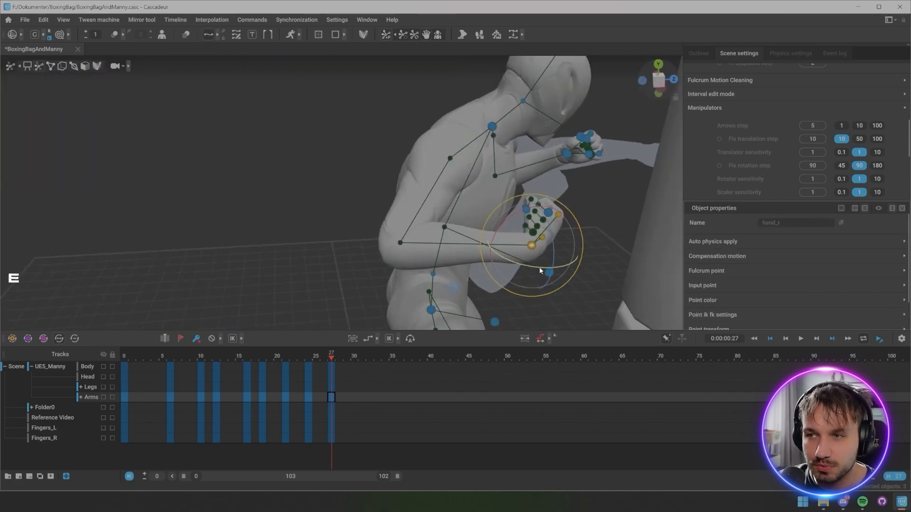
{"action": "key", "text": "w"}
{"action": "left_click_drag", "start_coordinate": [498, 164], "coordinate": [290, 245]}
Step: Add a keyframe at frame 30, extending the right hand toward the bag and drawing the left hand back
{"action": "left_click_drag", "start_coordinate": [331, 360], "coordinate": [356, 366]}
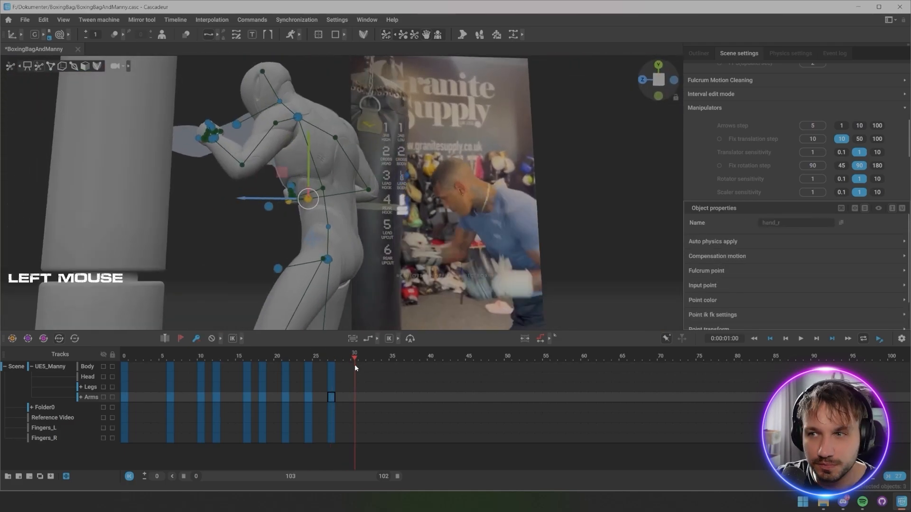
{"action": "key", "text": "f"}
{"action": "left_click_drag", "start_coordinate": [283, 173], "coordinate": [222, 189]}
{"action": "left_click", "coordinate": [240, 142]}
{"action": "left_click_drag", "start_coordinate": [216, 118], "coordinate": [305, 195]}
Step: Fine-tune the body and hand positions on frame 30 to line the punch up with the bag
{"action": "left_click_drag", "start_coordinate": [332, 238], "coordinate": [304, 234]}
{"action": "left_click_drag", "start_coordinate": [303, 233], "coordinate": [260, 199], "text": "alt"}
{"action": "left_click", "coordinate": [262, 187]}
{"action": "key", "text": "w"}
{"action": "left_click", "coordinate": [231, 199]}
{"action": "left_click_drag", "start_coordinate": [202, 176], "coordinate": [209, 183]}
Step: Select additional controller points on the mannequin and rotate them together on frame 30
{"action": "left_click_drag", "start_coordinate": [284, 237], "coordinate": [342, 265], "text": "alt"}
{"action": "scroll", "coordinate": [342, 238], "scroll_direction": "down", "scroll_amount": 2}
{"action": "left_click", "coordinate": [334, 137], "text": "shift"}
{"action": "left_click", "coordinate": [328, 207], "text": "shift"}
{"action": "key", "text": "e"}
{"action": "left_click_drag", "start_coordinate": [349, 197], "coordinate": [344, 202]}
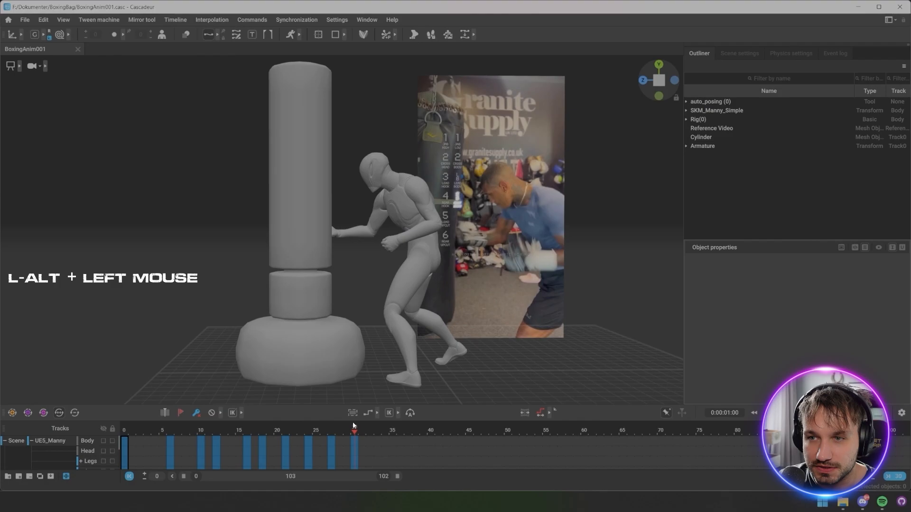
Step: In BoxingAnim001, adjust the chest direction controller and right hand on frame 27, comparing the pose with frame 30
{"action": "left_click", "coordinate": [356, 434]}
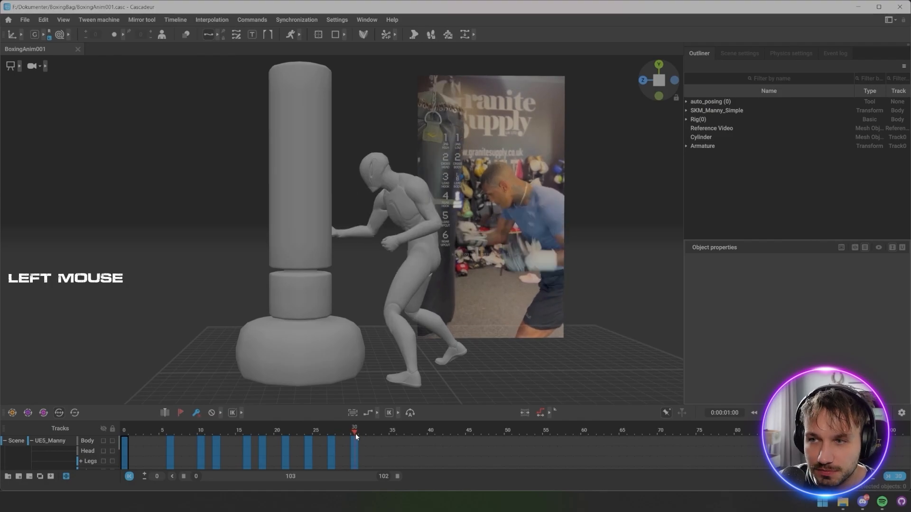
{"action": "left_click_drag", "start_coordinate": [357, 435], "coordinate": [339, 438]}
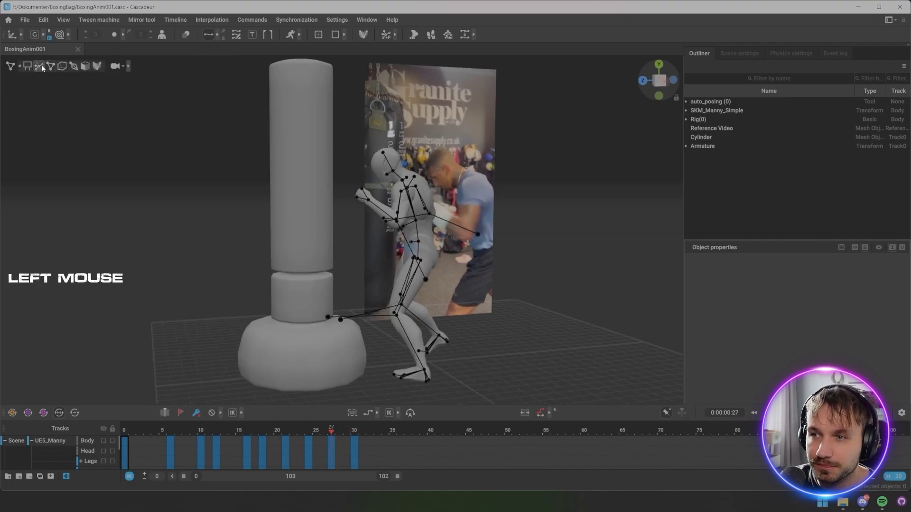
{"action": "left_click", "coordinate": [382, 227]}
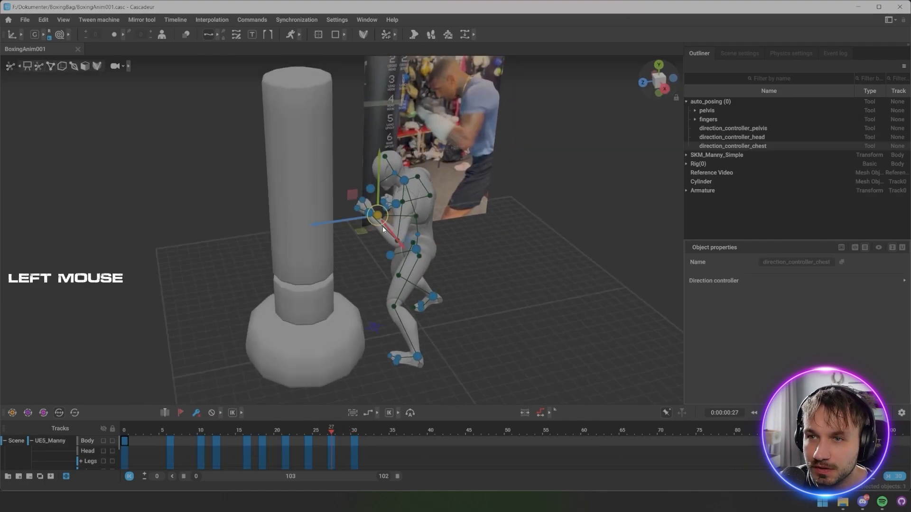
{"action": "left_click_drag", "start_coordinate": [427, 285], "coordinate": [387, 223], "text": "alt"}
{"action": "left_click", "coordinate": [381, 221]}
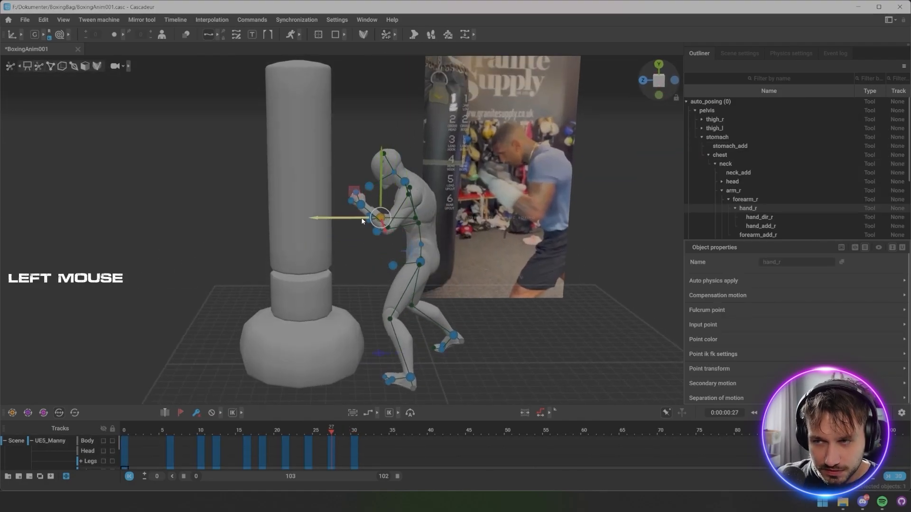
{"action": "left_click_drag", "start_coordinate": [315, 433], "coordinate": [361, 440]}
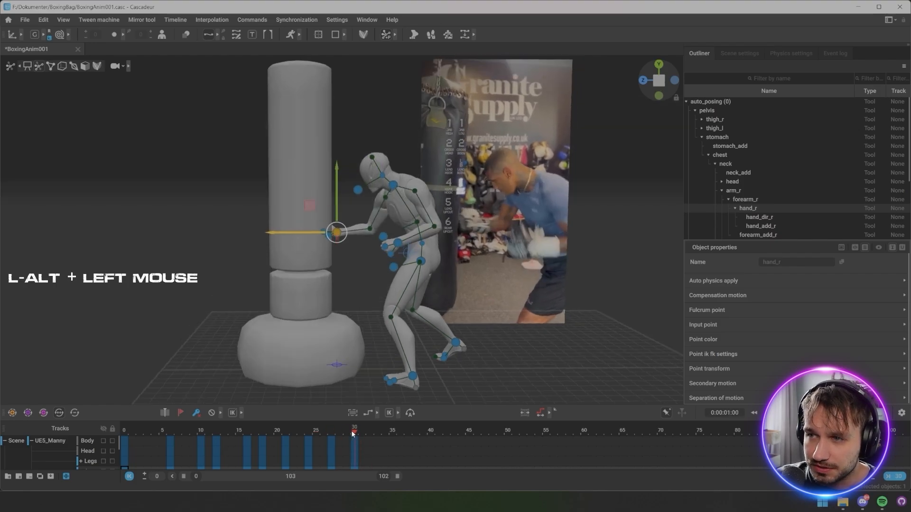
Step: Add a keyframe at frame 34 and rotate and move the left hand to match the reference guard
{"action": "mouse_move", "coordinate": [354, 434]}
{"action": "left_mouse_down"}
{"action": "mouse_move", "coordinate": [362, 436]}
{"action": "mouse_move", "coordinate": [318, 441]}
{"action": "mouse_move", "coordinate": [370, 437]}
{"action": "left_mouse_up"}
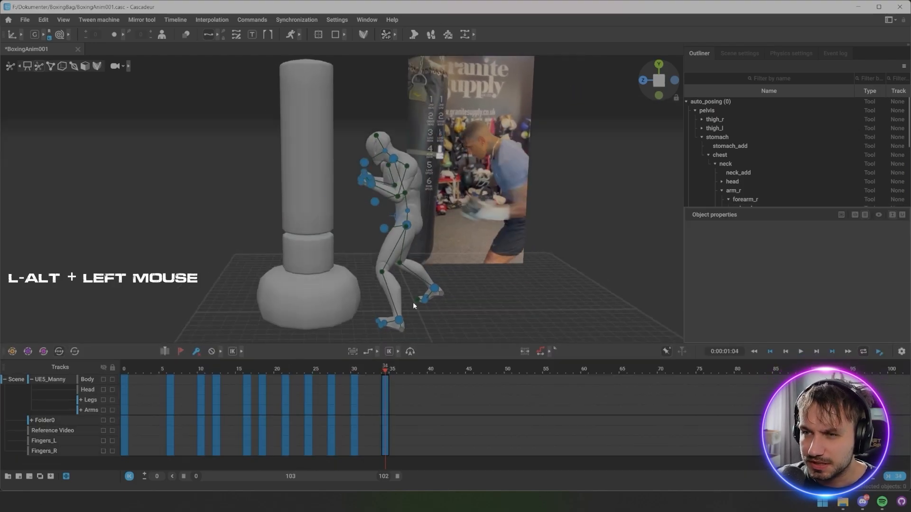
{"action": "left_click_drag", "start_coordinate": [413, 302], "coordinate": [386, 228], "text": "alt"}
{"action": "left_click", "coordinate": [385, 236]}
{"action": "key", "text": "e"}
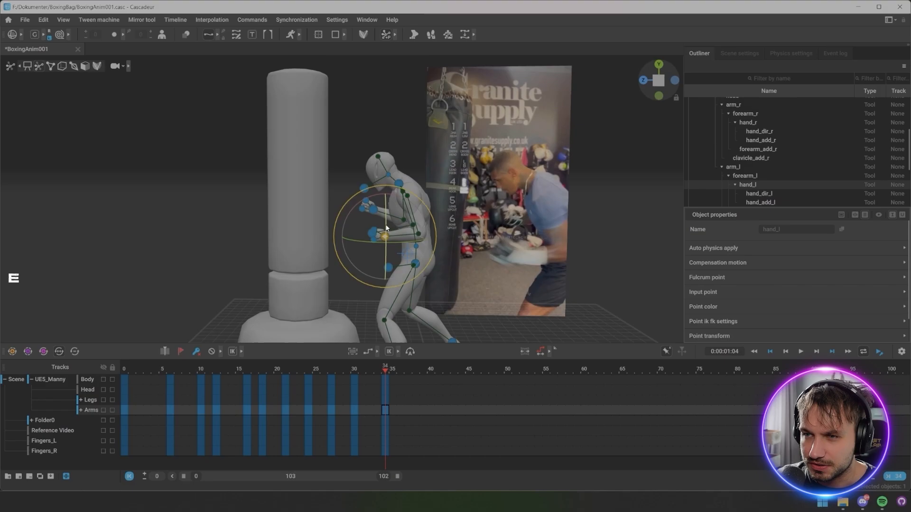
{"action": "left_click", "coordinate": [384, 236]}
{"action": "key", "text": "w"}
{"action": "left_click_drag", "start_coordinate": [366, 209], "coordinate": [468, 272], "text": "alt"}
Step: Pose the left punch into the bag on a new frame 36 keyframe, adjusting the left hand, left foot and pelvis direction
{"action": "left_click", "coordinate": [334, 230]}
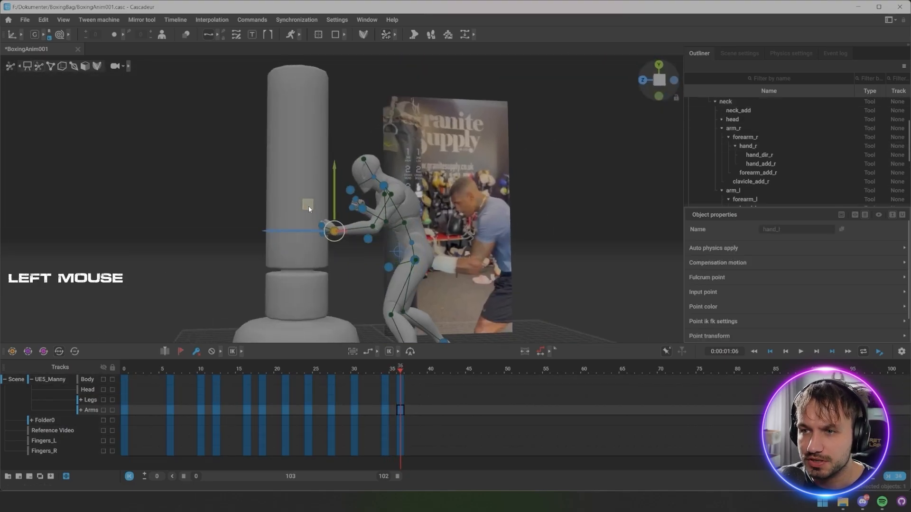
{"action": "left_click", "coordinate": [247, 374]}
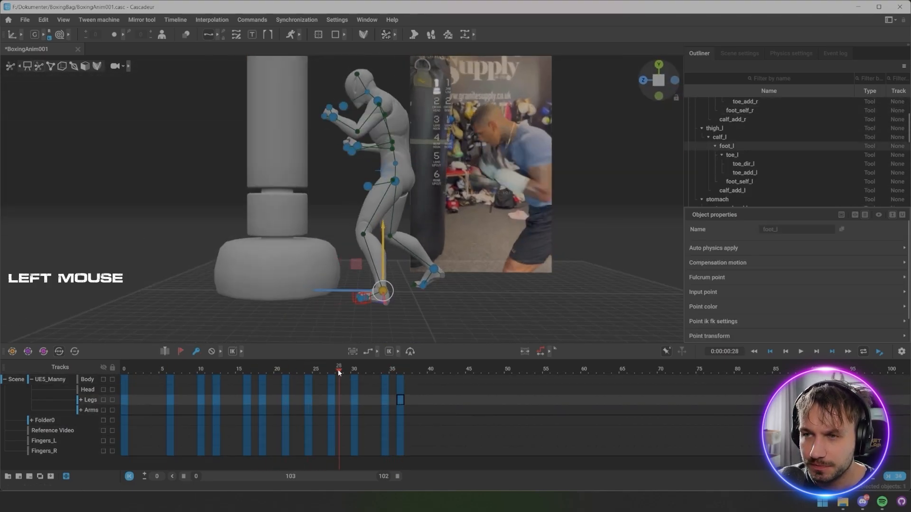
{"action": "left_click", "coordinate": [202, 398]}
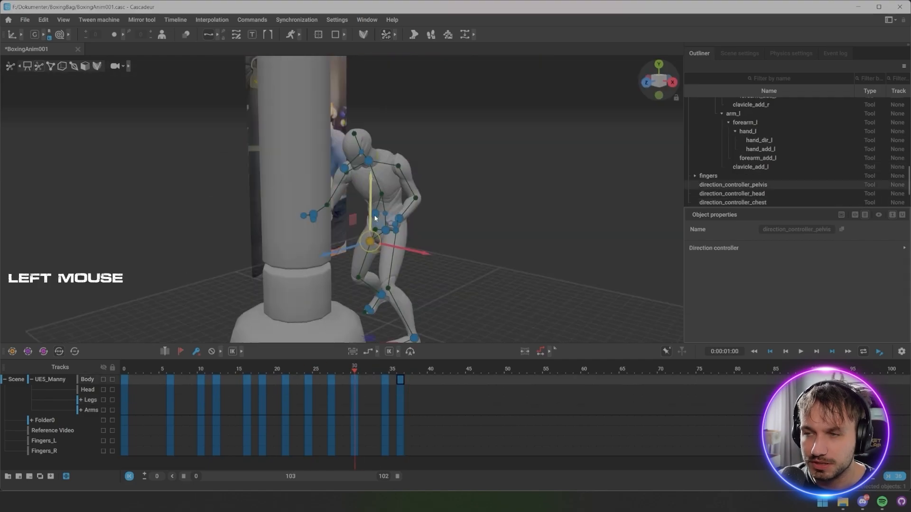
Step: Key further poses on frames 40, 43, 46 and 48, adjusting the left foot and reaching the right hand to the bag
{"action": "left_click", "coordinate": [424, 380]}
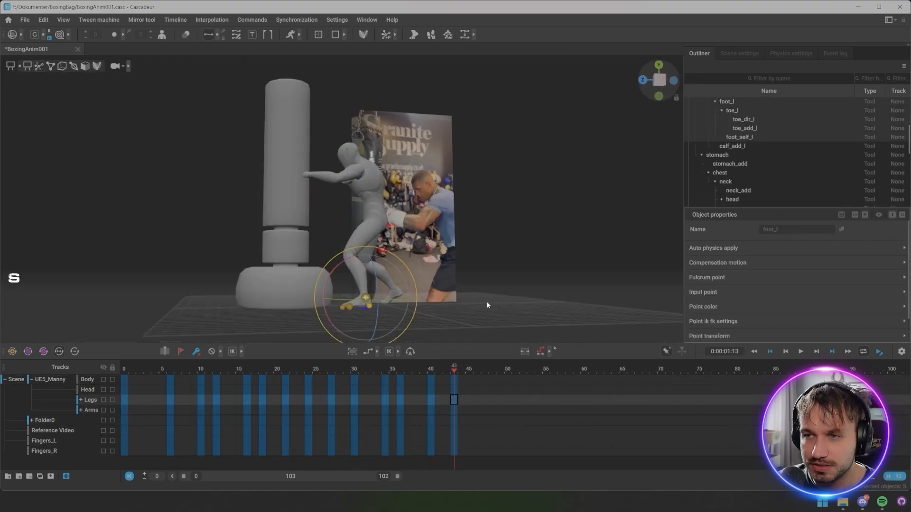
{"action": "left_click", "coordinate": [463, 368]}
{"action": "left_click", "coordinate": [331, 167]}
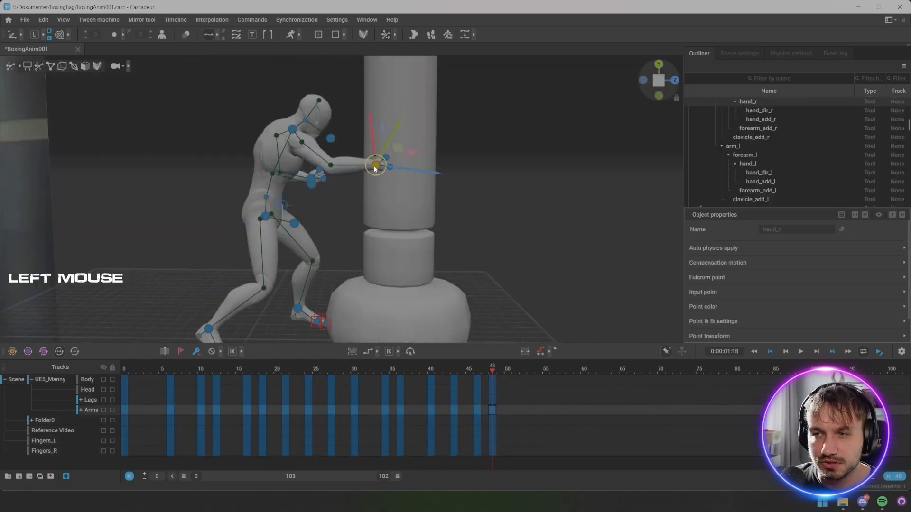
Step: Extend the timeline to 149 frames and key a full-body guard pose on frame 109
{"action": "left_click", "coordinate": [204, 389]}
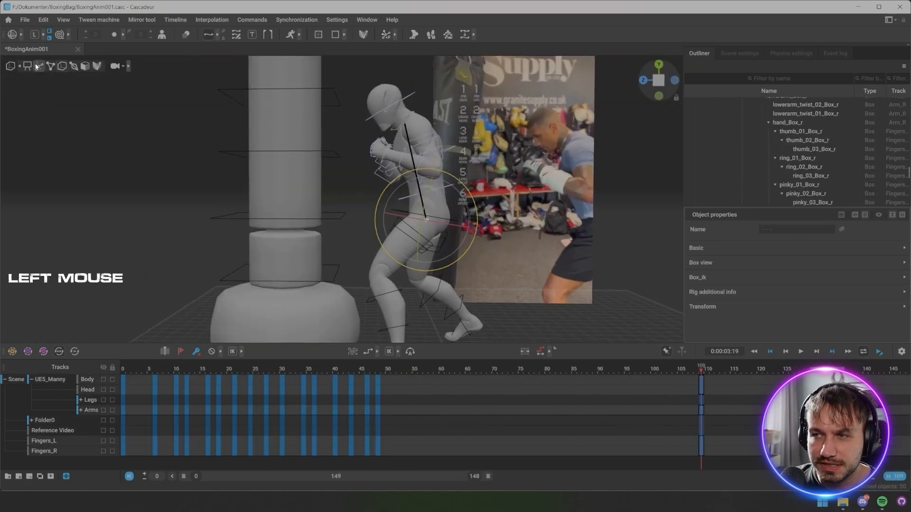
{"action": "left_click_drag", "start_coordinate": [332, 199], "coordinate": [311, 195], "text": "alt"}
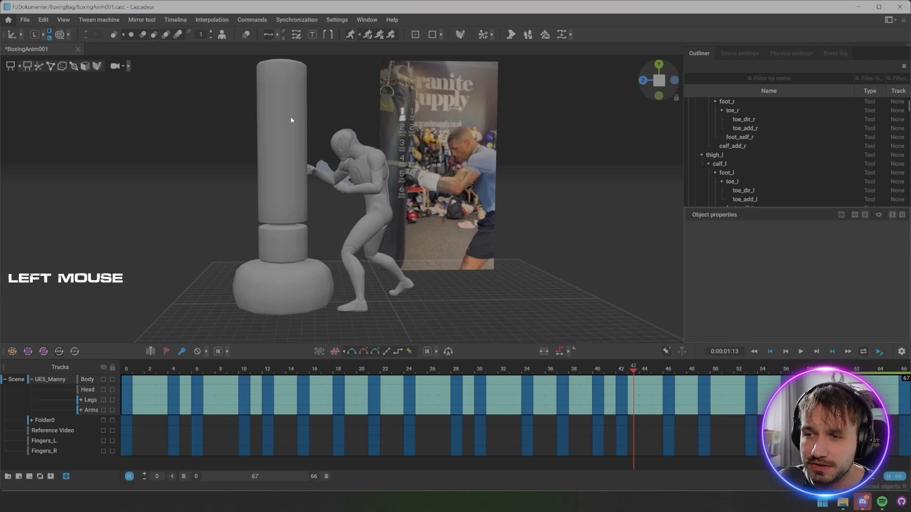
Step: Turn on AutoPhysics and play the animation with the green physics ghost
{"action": "left_click", "coordinate": [351, 36]}
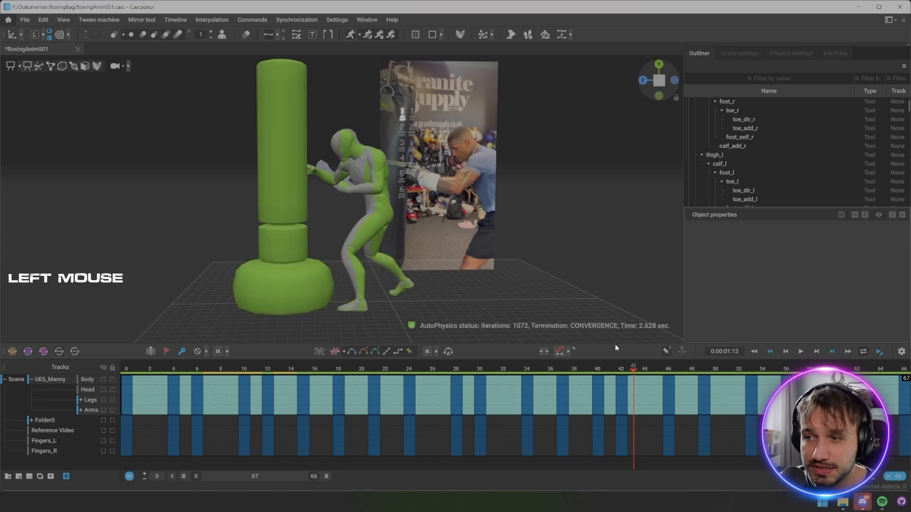
{"action": "left_click", "coordinate": [801, 351]}
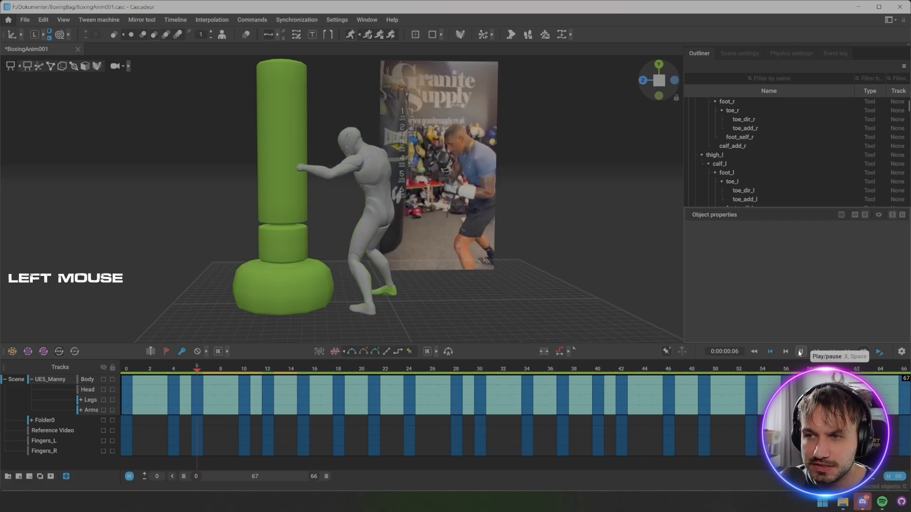
Step: Enable the ghost offset in the AutoPhysics settings to display the physics result beside the original character
{"action": "left_click", "coordinate": [738, 54]}
{"action": "left_click", "coordinate": [791, 54]}
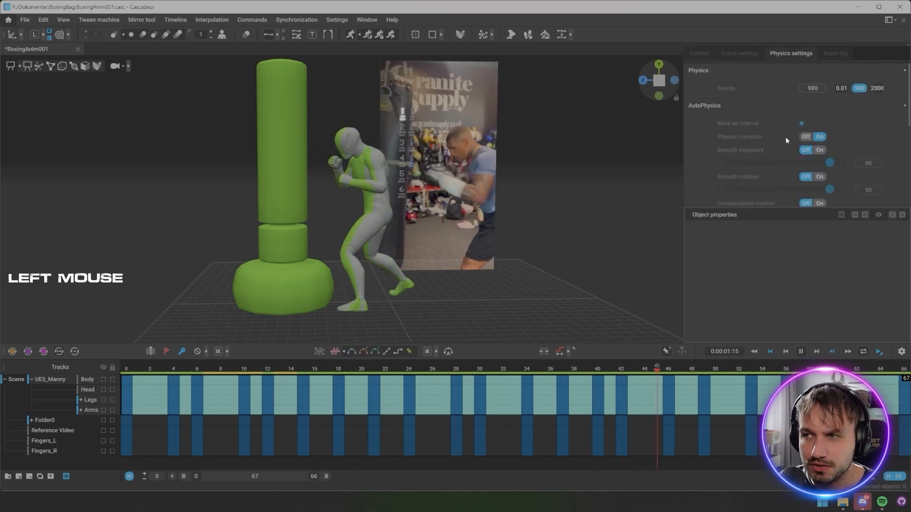
{"action": "scroll", "coordinate": [808, 164], "scroll_direction": "down", "scroll_amount": 3}
{"action": "scroll", "coordinate": [809, 166], "scroll_direction": "down", "scroll_amount": 3}
{"action": "left_click", "coordinate": [801, 166]}
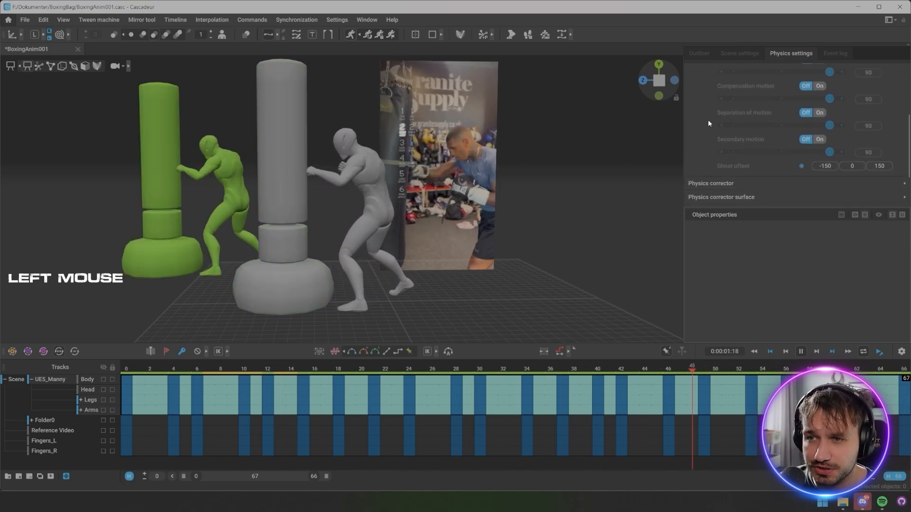
Step: Turn on compensation motion, separation of motion and secondary motion for AutoPhysics
{"action": "scroll", "coordinate": [708, 122], "scroll_direction": "up", "scroll_amount": 2}
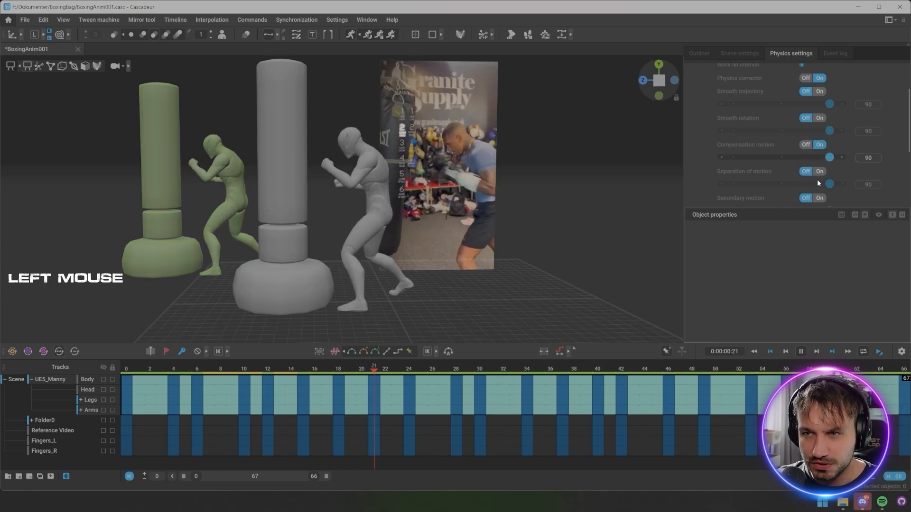
{"action": "scroll", "coordinate": [817, 179], "scroll_direction": "down", "scroll_amount": 3}
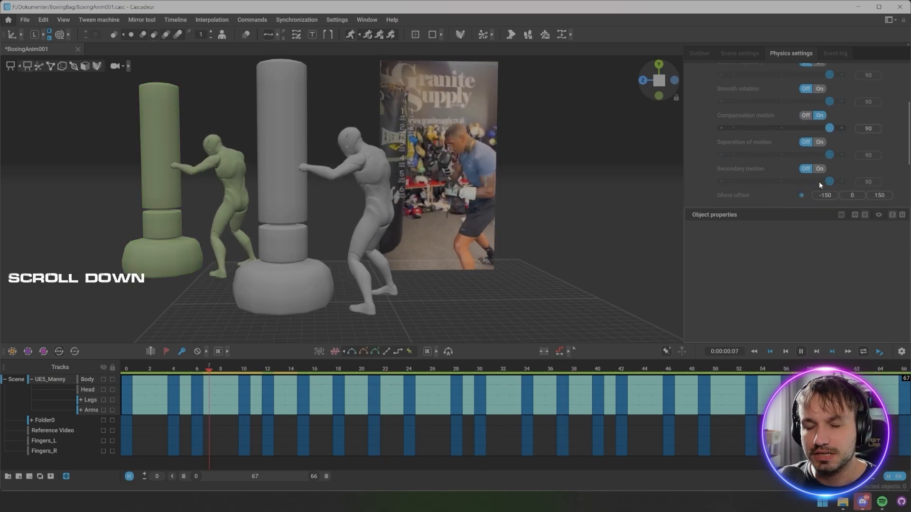
{"action": "left_click", "coordinate": [820, 142]}
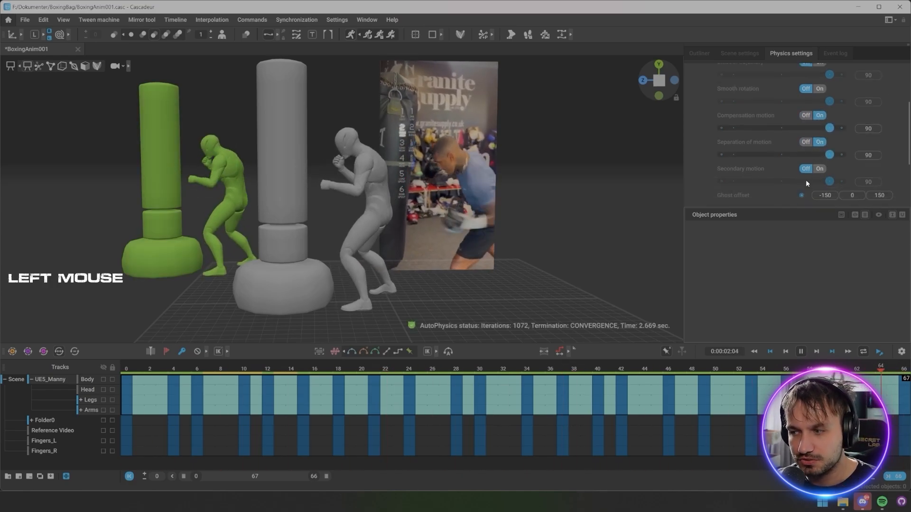
{"action": "scroll", "coordinate": [821, 151], "scroll_direction": "down", "scroll_amount": 2}
{"action": "left_click", "coordinate": [820, 149]}
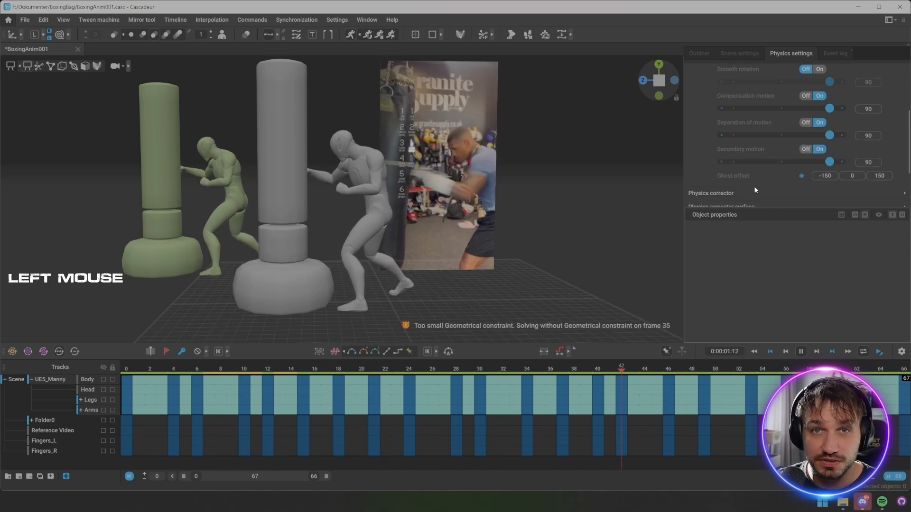
Step: Play the animation and compare the green physics ghost's punches with the original character from several angles
{"action": "middle_click_drag", "start_coordinate": [443, 269], "coordinate": [611, 277], "text": "alt"}
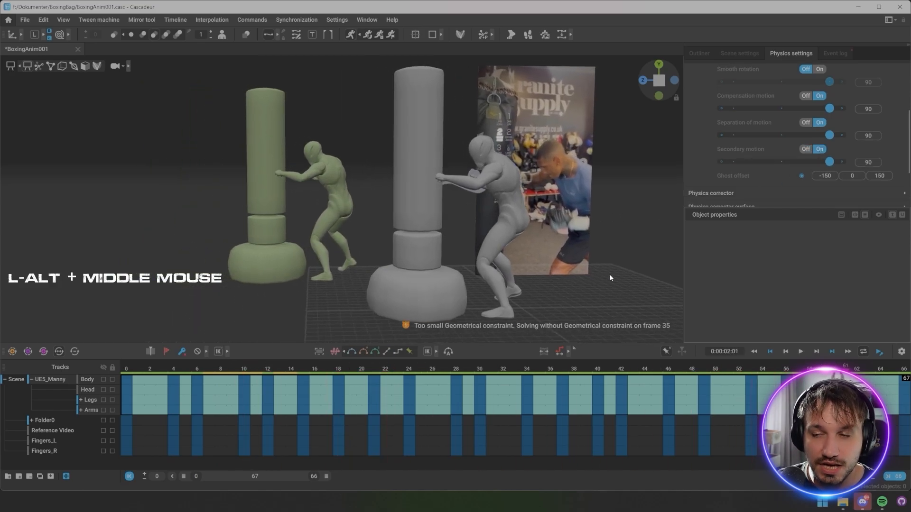
{"action": "middle_click_drag", "start_coordinate": [499, 263], "coordinate": [448, 255], "text": "alt"}
{"action": "left_click_drag", "start_coordinate": [449, 255], "coordinate": [457, 252], "text": "alt"}
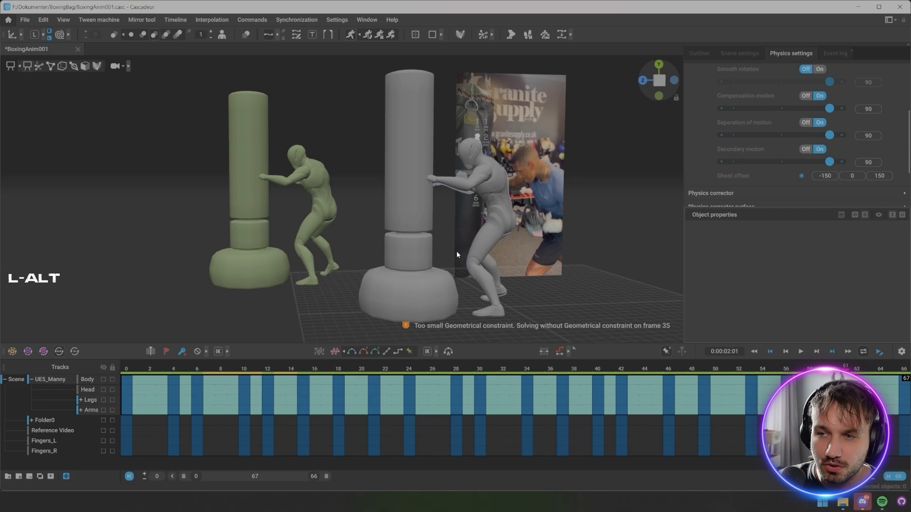
{"action": "middle_click_drag", "start_coordinate": [456, 251], "coordinate": [504, 258], "text": "alt"}
{"action": "left_click_drag", "start_coordinate": [505, 257], "coordinate": [463, 252], "text": "alt"}
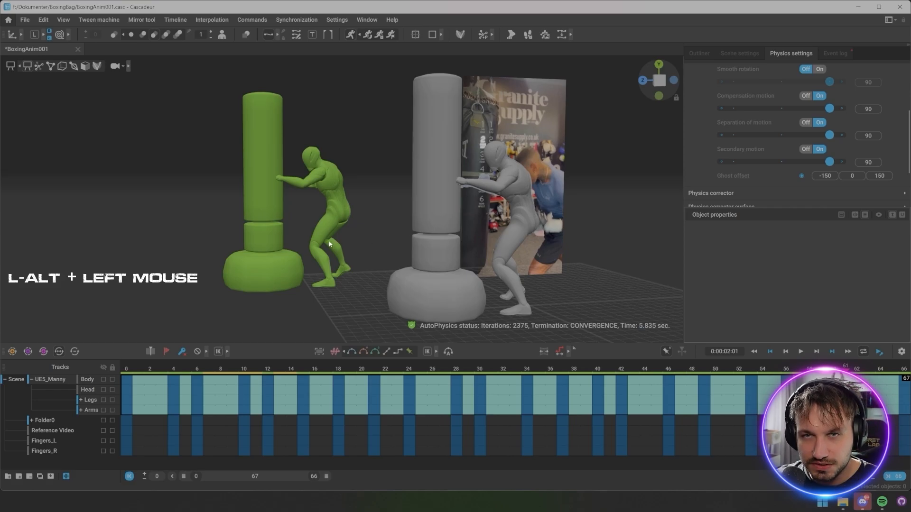
{"action": "left_click_drag", "start_coordinate": [374, 241], "coordinate": [358, 239], "text": "alt"}
{"action": "key", "text": "x"}
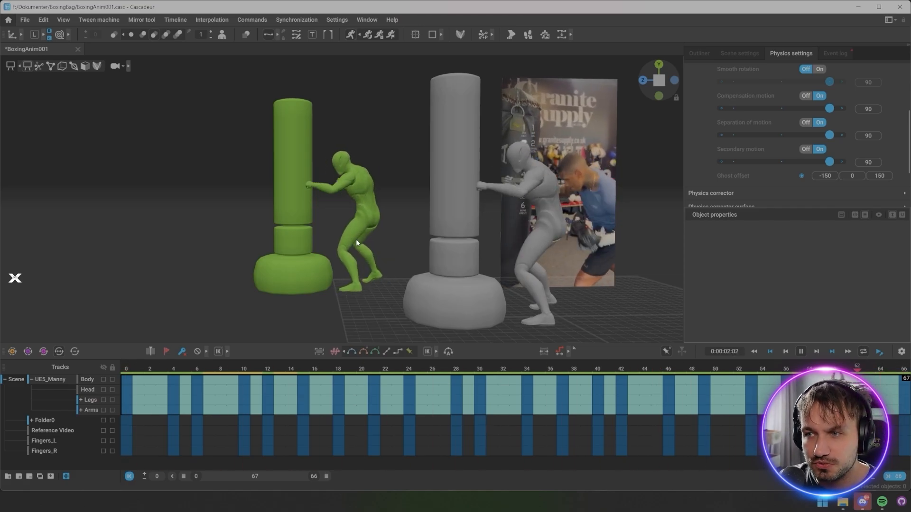
{"action": "key", "text": "space"}
{"action": "middle_click_drag", "start_coordinate": [337, 292], "coordinate": [372, 255], "text": "alt"}
{"action": "key", "text": "x"}
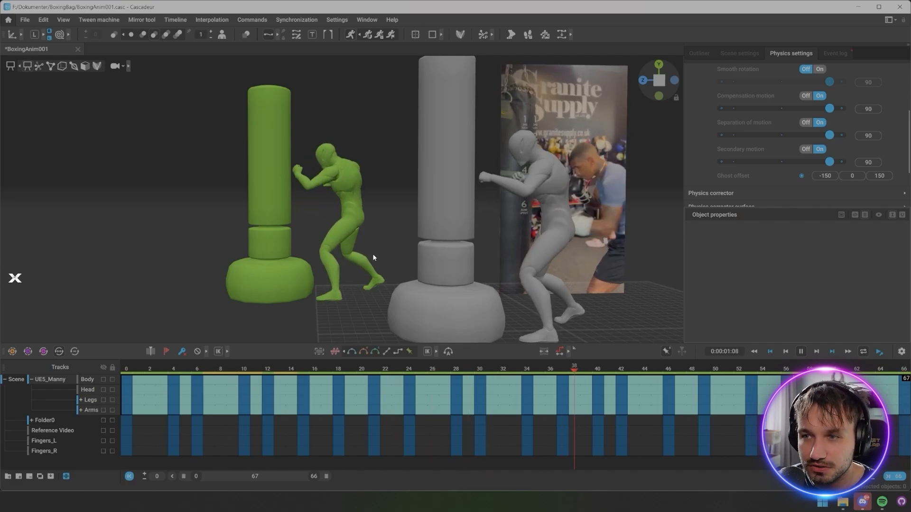
{"action": "key", "text": "space"}
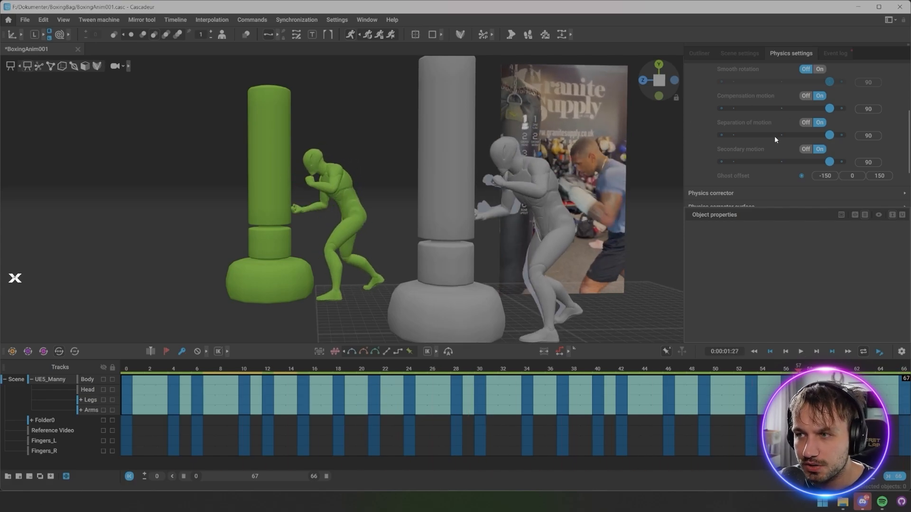
Step: Raise the AutoPhysics compensation motion to 100 and play the recalculated ghost beside the original character
{"action": "left_click_drag", "start_coordinate": [833, 109], "coordinate": [862, 110]}
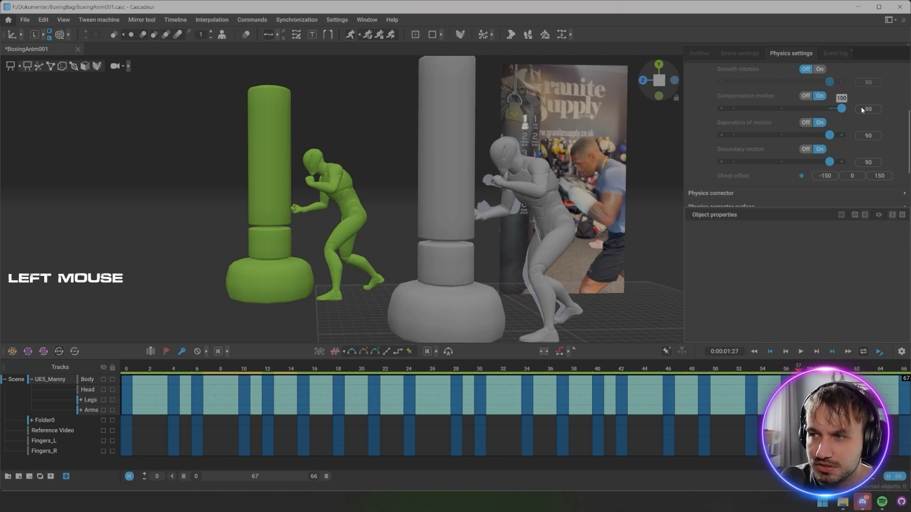
{"action": "left_click_drag", "start_coordinate": [427, 214], "coordinate": [455, 216], "text": "alt"}
{"action": "middle_click_drag", "start_coordinate": [456, 216], "coordinate": [458, 222], "text": "alt"}
{"action": "left_click_drag", "start_coordinate": [458, 222], "coordinate": [419, 213], "text": "alt"}
{"action": "mouse_move", "coordinate": [420, 213]}
{"action": "middle_mouse_down", "text": "alt"}
{"action": "mouse_move", "coordinate": [423, 185]}
{"action": "mouse_move", "coordinate": [432, 215]}
{"action": "middle_mouse_up", "text": "alt"}
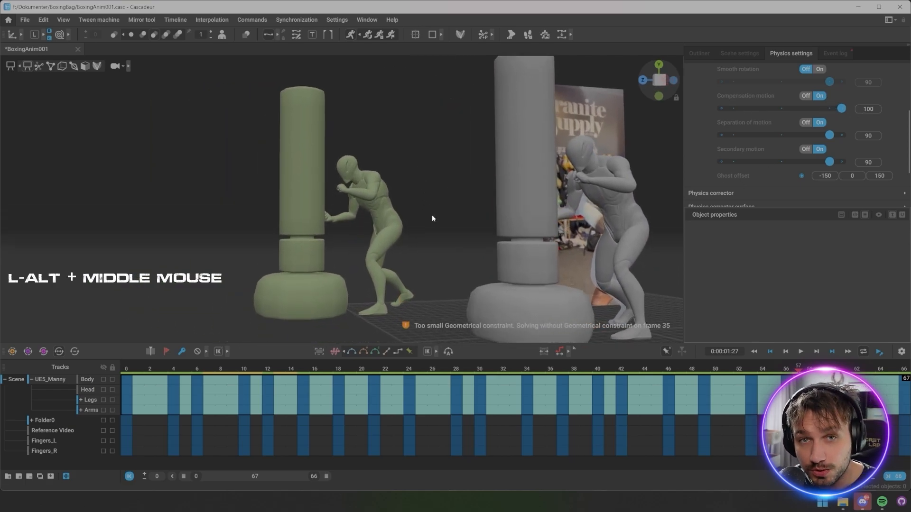
{"action": "left_click_drag", "start_coordinate": [432, 214], "coordinate": [404, 218], "text": "alt"}
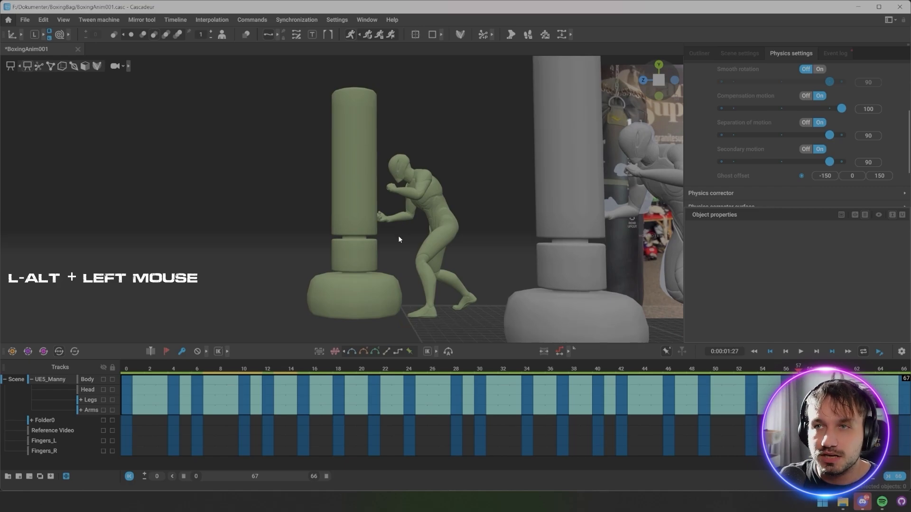
{"action": "key", "text": "x"}
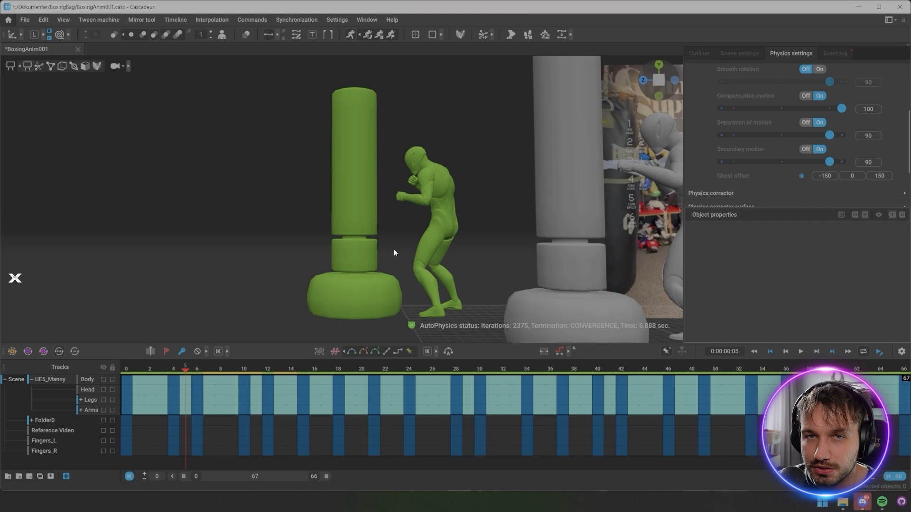
{"action": "left_click", "coordinate": [801, 353]}
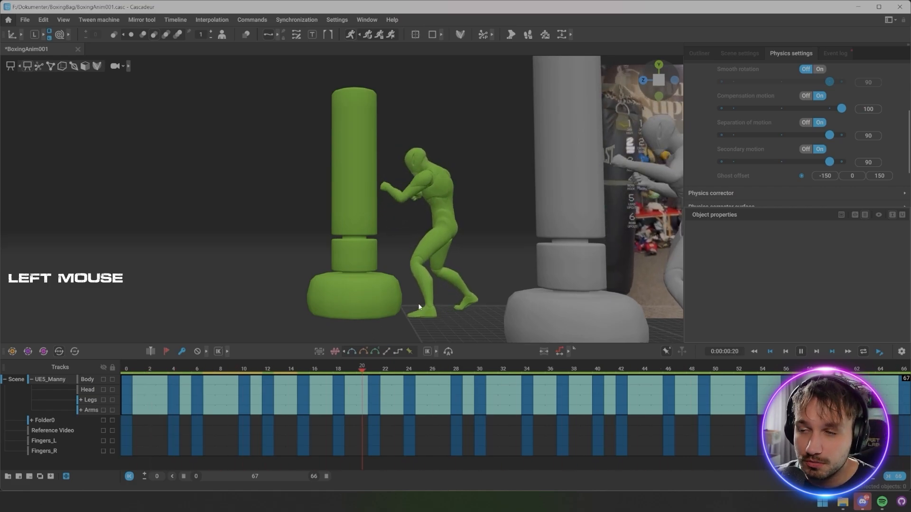
{"action": "left_click_drag", "start_coordinate": [417, 308], "coordinate": [538, 256], "text": "alt"}
{"action": "middle_click_drag", "start_coordinate": [538, 255], "coordinate": [381, 254], "text": "alt"}
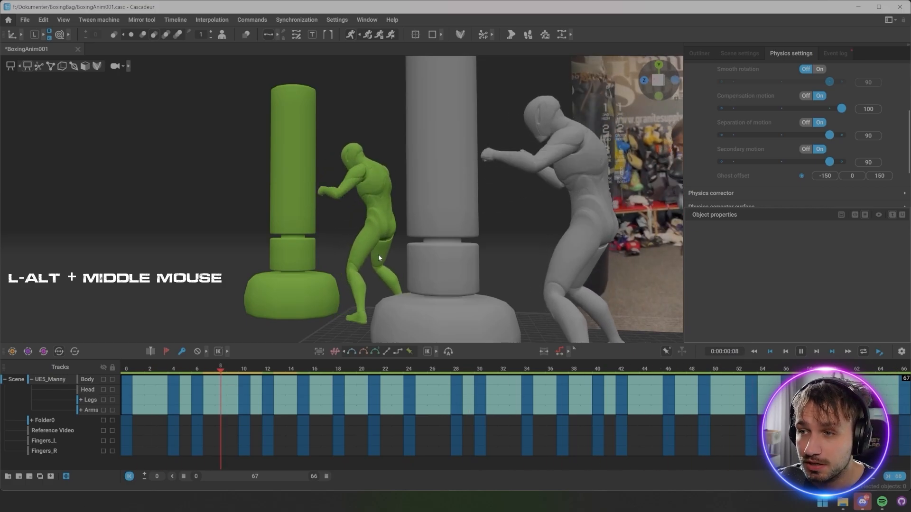
{"action": "key", "text": "x"}
Step: Try AutoPhysics with smooth trajectory turned on, play the resulting punches, and turn smooth trajectory off again
{"action": "scroll", "coordinate": [782, 132], "scroll_direction": "up", "scroll_amount": 3}
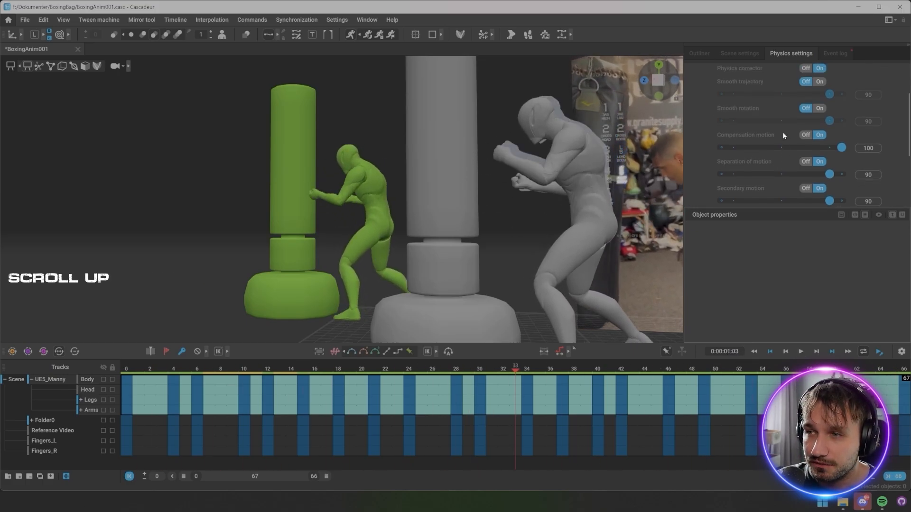
{"action": "left_click", "coordinate": [693, 176]}
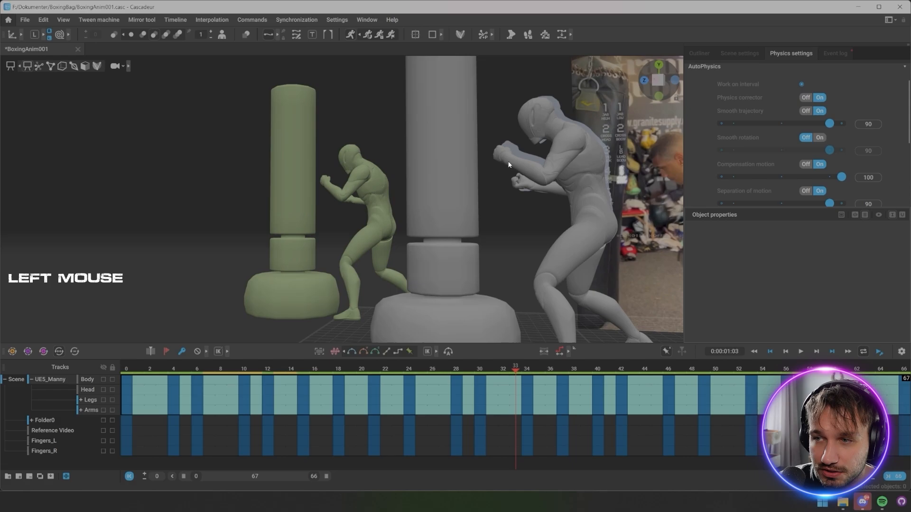
{"action": "left_click_drag", "start_coordinate": [391, 192], "coordinate": [419, 217], "text": "alt"}
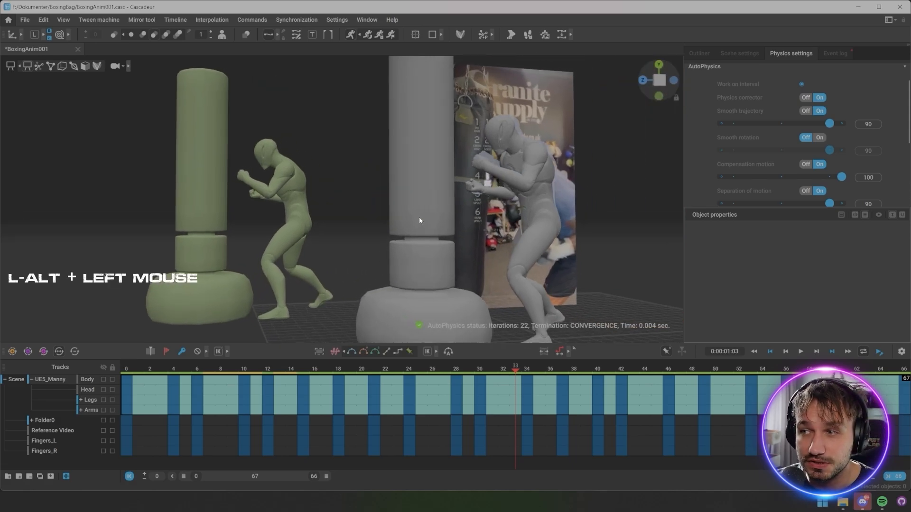
{"action": "middle_click_drag", "start_coordinate": [419, 217], "coordinate": [453, 231], "text": "alt"}
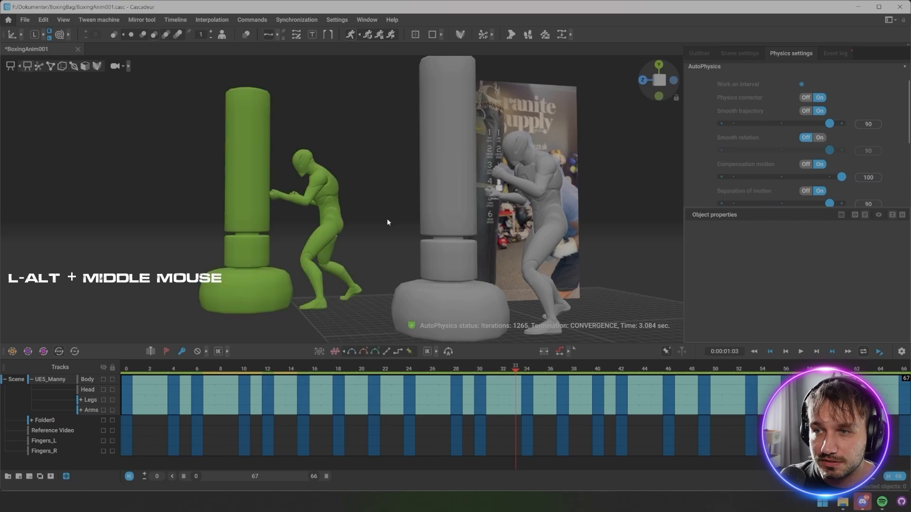
{"action": "key", "text": "x"}
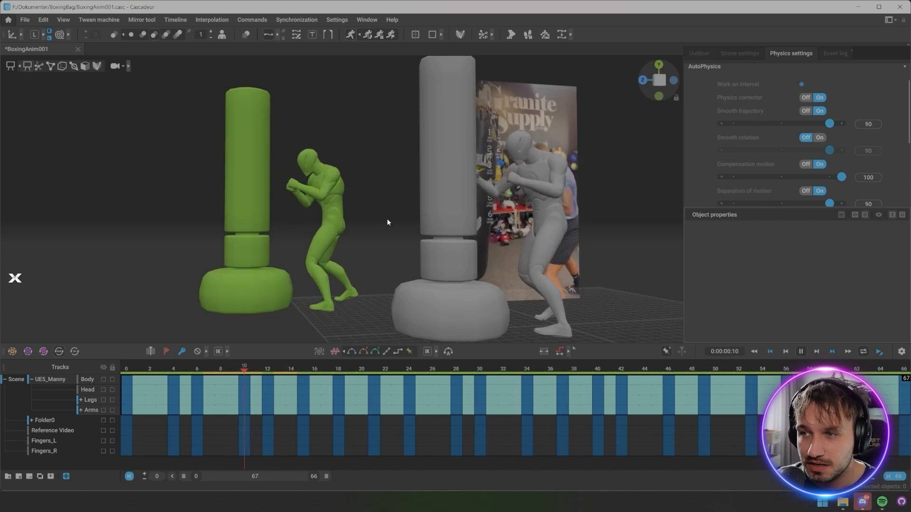
{"action": "key", "text": "x"}
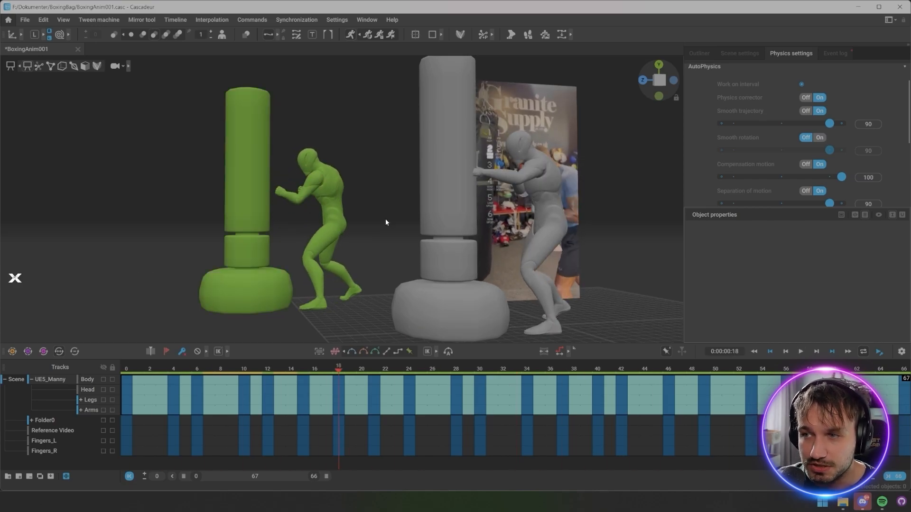
{"action": "left_click", "coordinate": [806, 111]}
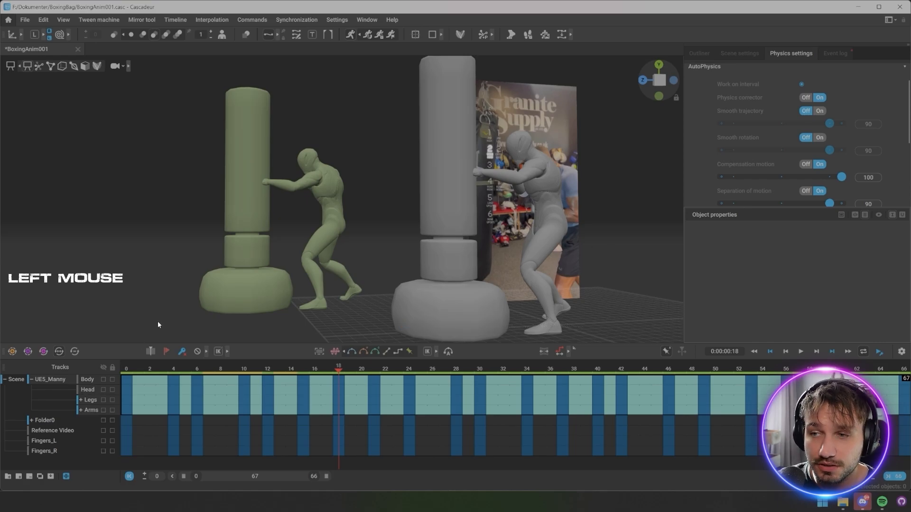
Step: Save the scene under the new file name BoxingAnim001B.casc in the BoxingBag folder
{"action": "left_click", "coordinate": [23, 20]}
{"action": "left_click", "coordinate": [39, 68]}
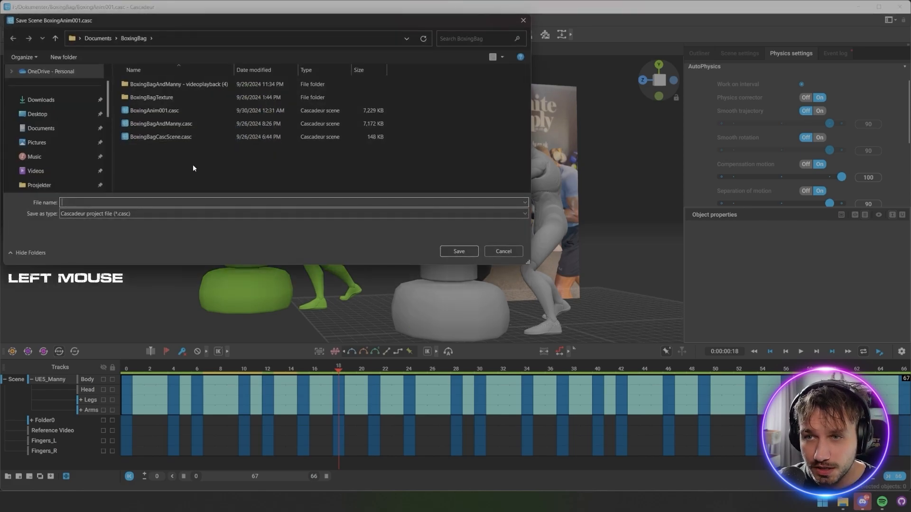
{"action": "left_click", "coordinate": [150, 112]}
{"action": "double_click", "coordinate": [98, 203]}
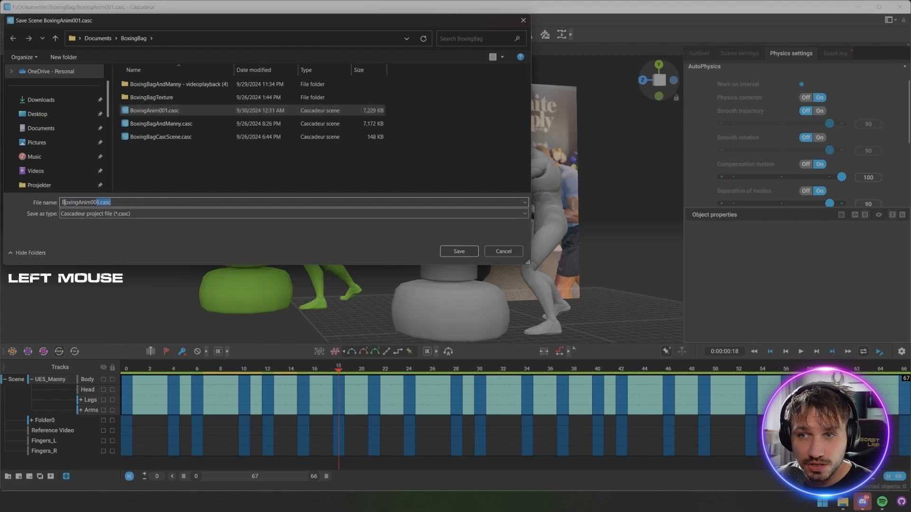
{"action": "type", "text": "B"}
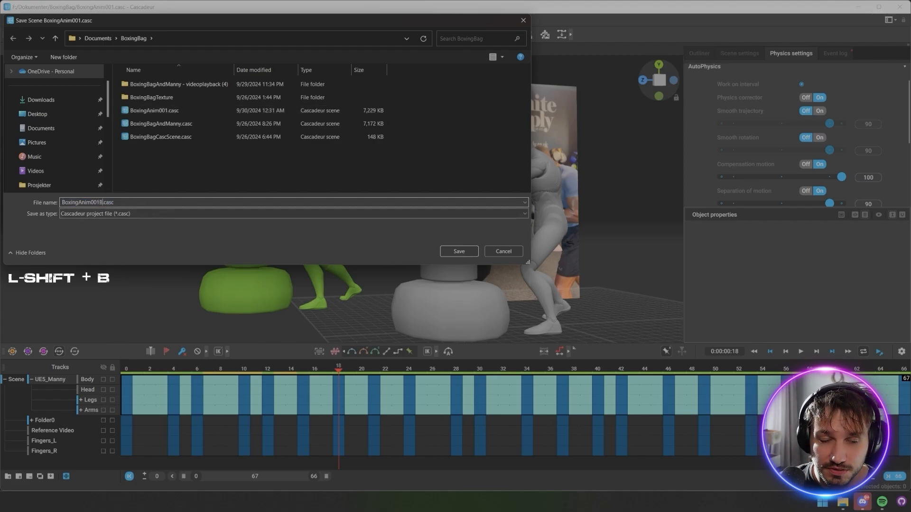
{"action": "key", "text": "Return"}
Step: Open the earlier BoxingAnim001 scene in a second tab and save the physics scene back as BoxingAnim001
{"action": "key", "text": "super+e"}
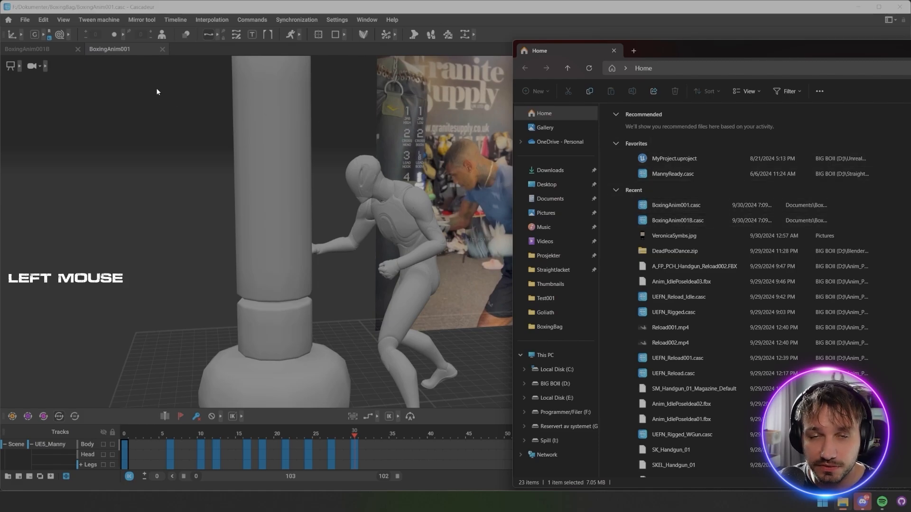
{"action": "left_click", "coordinate": [50, 50]}
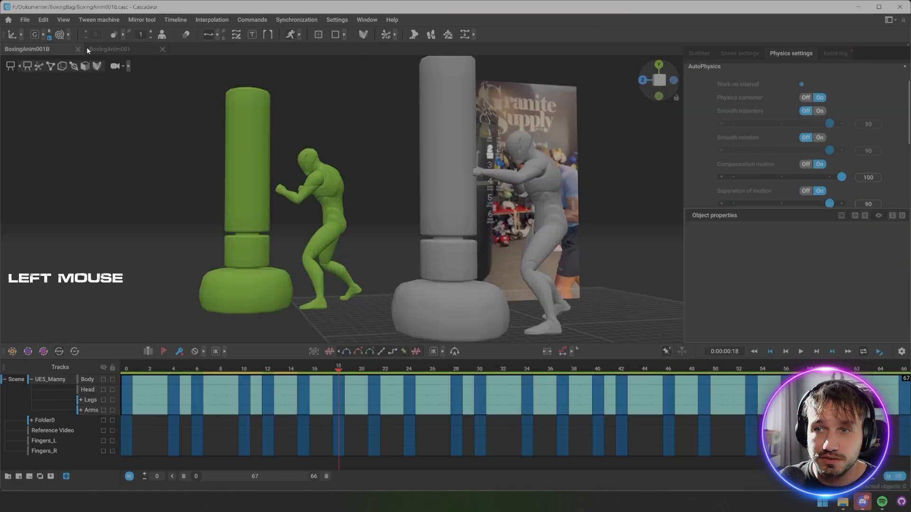
{"action": "left_click", "coordinate": [24, 20]}
{"action": "left_click", "coordinate": [40, 69]}
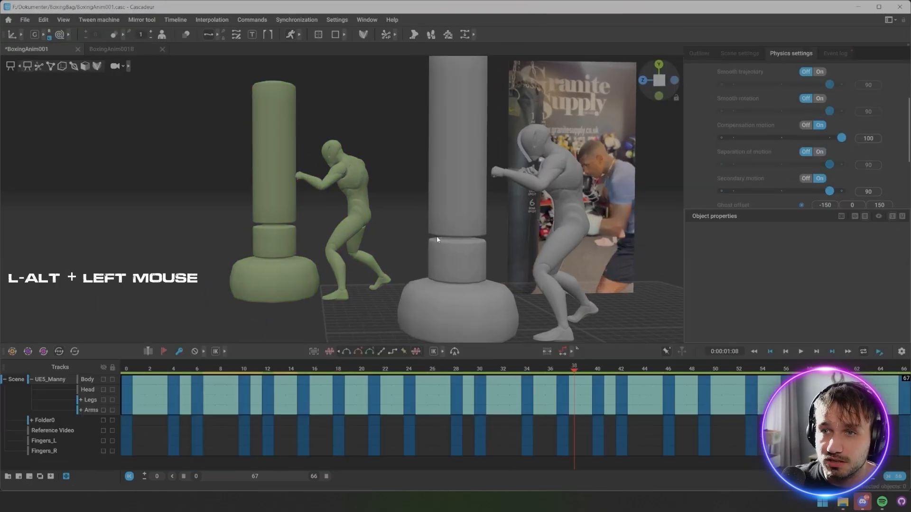
Step: Play the physics ghost with different AutoPhysics motion options and compare its punches with the original character
{"action": "key", "text": "x"}
{"action": "left_click_drag", "start_coordinate": [424, 254], "coordinate": [533, 158], "text": "alt"}
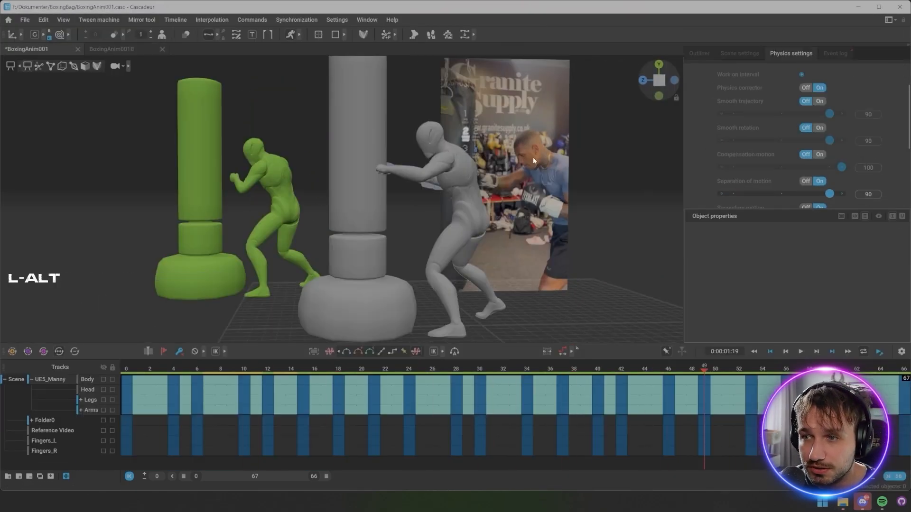
{"action": "key", "text": "x"}
Step: Scrub through the keyed punches and select the left hand's point on frame 62 to check its pose against the bag
{"action": "left_click", "coordinate": [170, 366]}
{"action": "left_click_drag", "start_coordinate": [170, 363], "coordinate": [230, 363]}
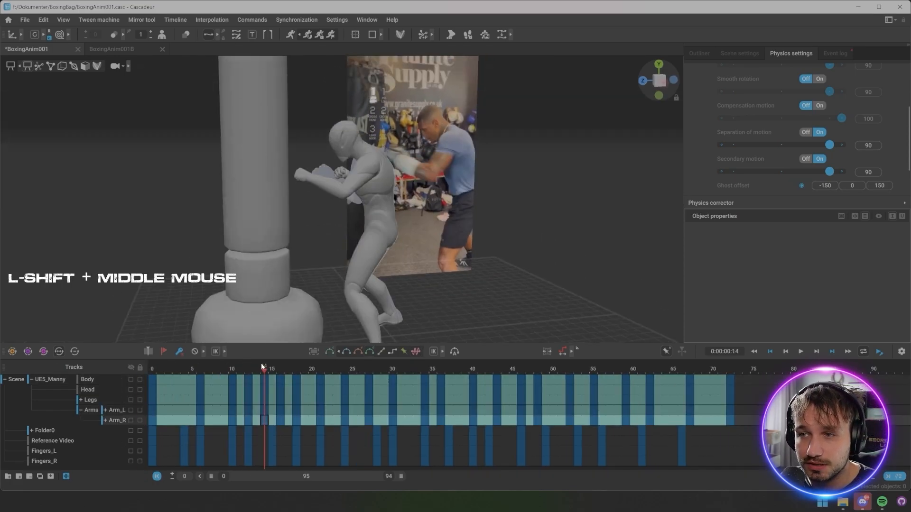
{"action": "left_click_drag", "start_coordinate": [261, 363], "coordinate": [679, 370]}
{"action": "left_click", "coordinate": [336, 200]}
{"action": "left_click", "coordinate": [348, 240]}
{"action": "left_click", "coordinate": [286, 192]}
{"action": "left_click", "coordinate": [309, 192]}
{"action": "left_click_drag", "start_coordinate": [361, 214], "coordinate": [305, 238], "text": "alt"}
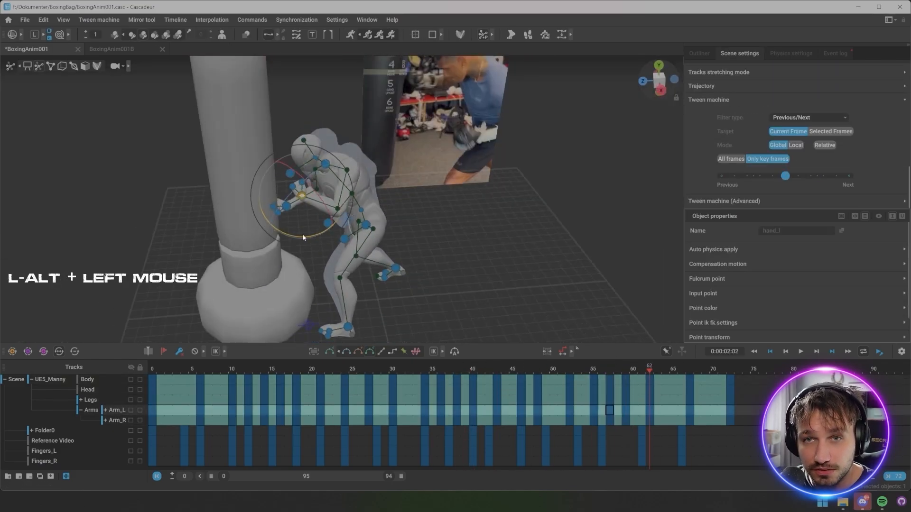
Step: Rotate the upper body slightly with the neck point on frame 12 and play the animation to check it
{"action": "left_click_drag", "start_coordinate": [651, 370], "coordinate": [232, 371]}
{"action": "left_click_drag", "start_coordinate": [475, 241], "coordinate": [391, 240], "text": "alt"}
{"action": "left_click_drag", "start_coordinate": [232, 372], "coordinate": [248, 372]}
{"action": "left_click", "coordinate": [320, 154]}
{"action": "left_click_drag", "start_coordinate": [359, 209], "coordinate": [350, 213]}
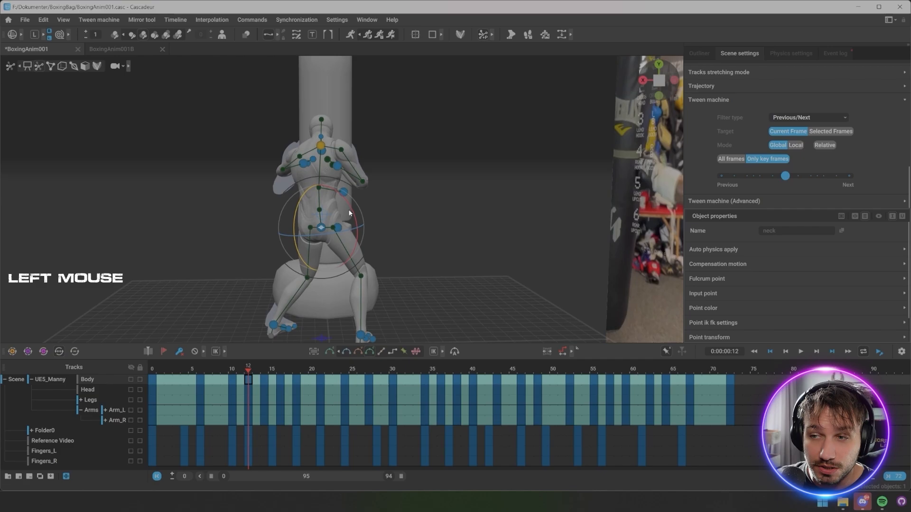
{"action": "left_click_drag", "start_coordinate": [248, 371], "coordinate": [730, 374]}
{"action": "key", "text": "x"}
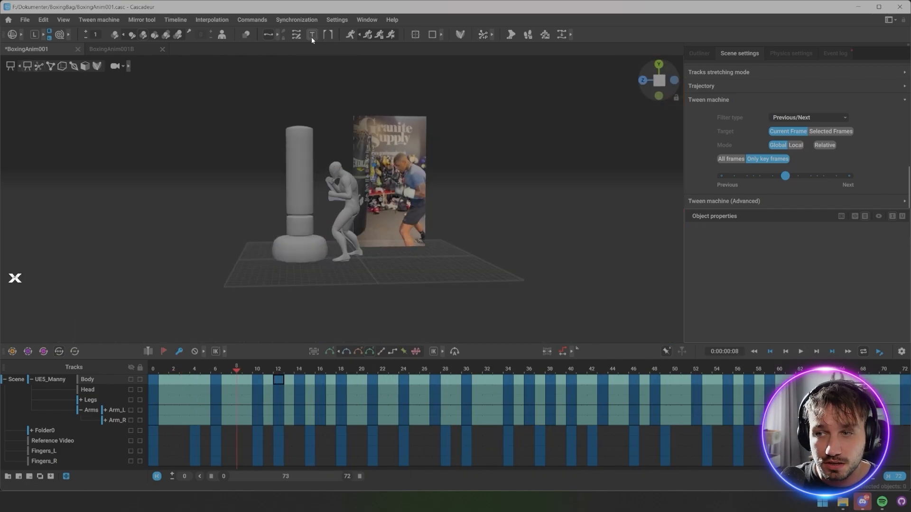
Step: Select the whole UE5_Manny track interval and turn on AutoPhysics to show the green ghost beside the character
{"action": "left_click", "coordinate": [350, 36]}
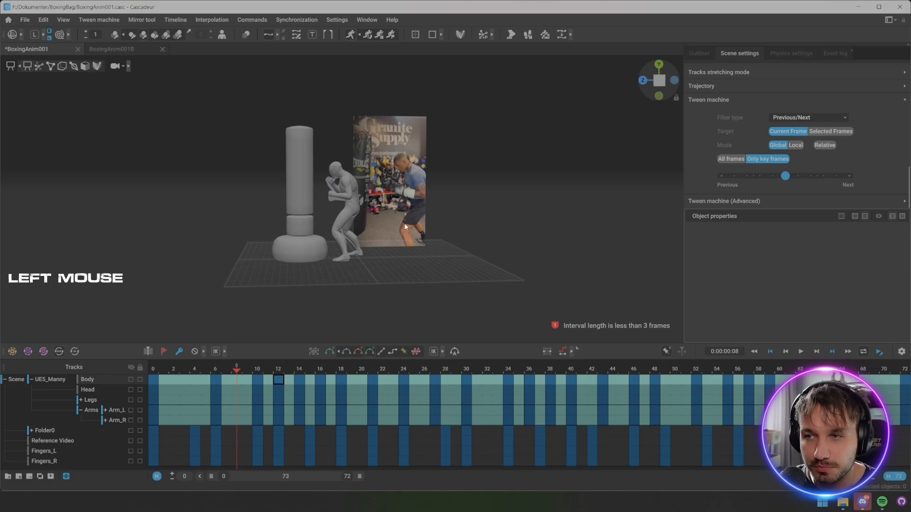
{"action": "left_click", "coordinate": [37, 380]}
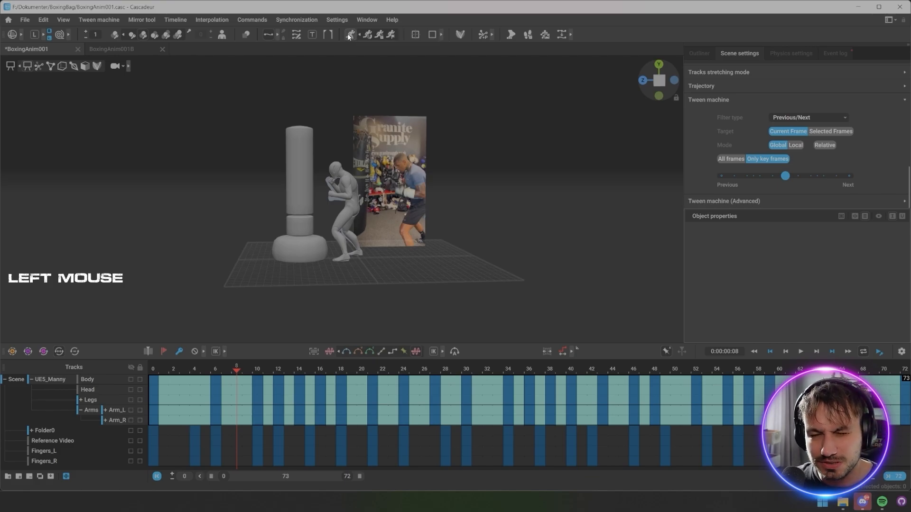
{"action": "middle_click_drag", "start_coordinate": [349, 198], "coordinate": [371, 221], "text": "alt"}
{"action": "left_click_drag", "start_coordinate": [371, 221], "coordinate": [391, 218], "text": "alt"}
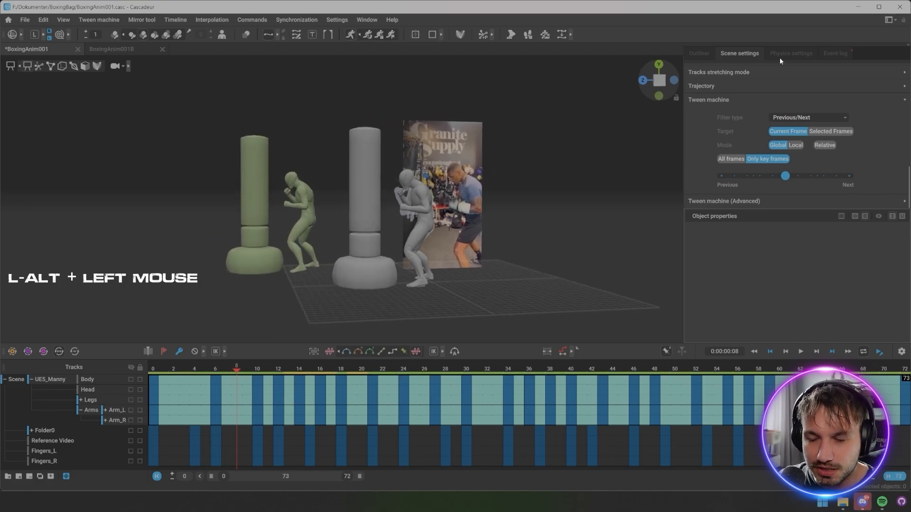
Step: Turn off separation of motion and secondary motion in the AutoPhysics settings
{"action": "left_click", "coordinate": [781, 58]}
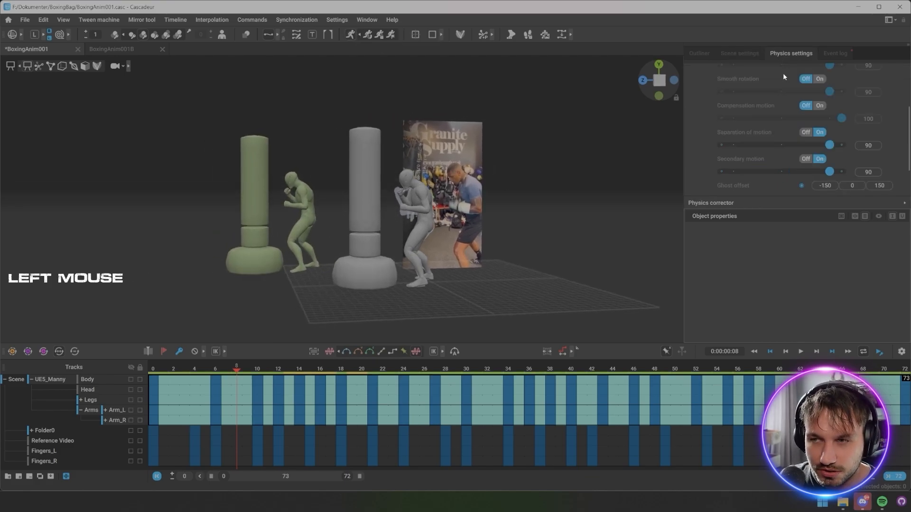
{"action": "left_click", "coordinate": [805, 133]}
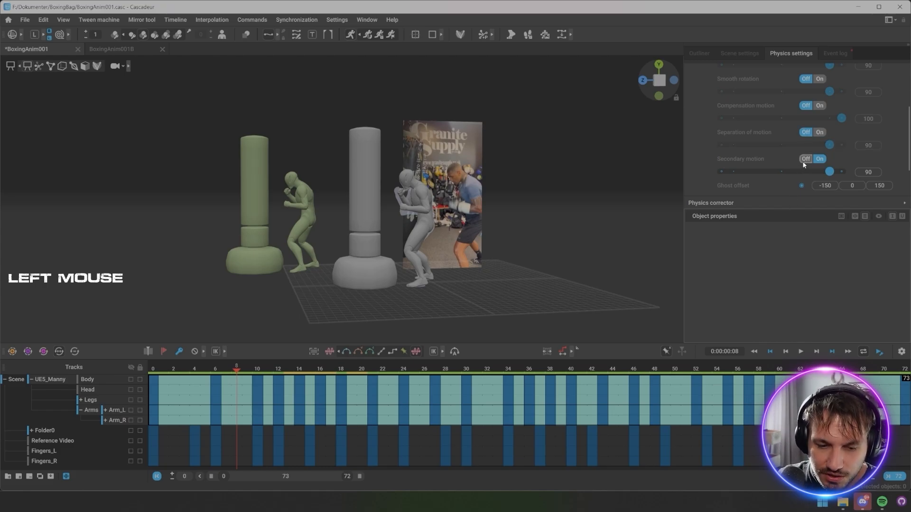
{"action": "left_click", "coordinate": [804, 161]}
{"action": "scroll", "coordinate": [804, 166], "scroll_direction": "down", "scroll_amount": 1}
{"action": "scroll", "coordinate": [804, 167], "scroll_direction": "up", "scroll_amount": 1}
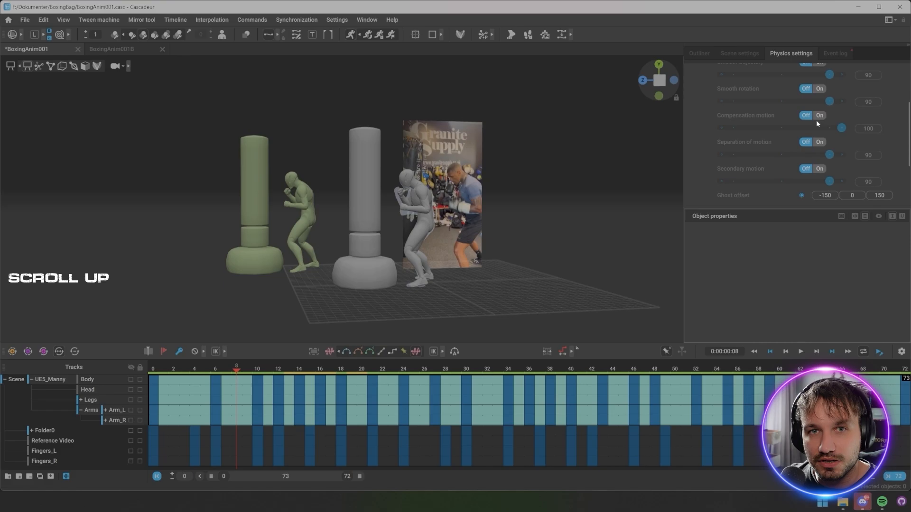
Step: Turn on compensation motion and smooth trajectory for AutoPhysics, with smooth trajectory set to 70
{"action": "left_click", "coordinate": [819, 116]}
{"action": "scroll", "coordinate": [797, 150], "scroll_direction": "up", "scroll_amount": 4}
{"action": "left_click", "coordinate": [820, 101]}
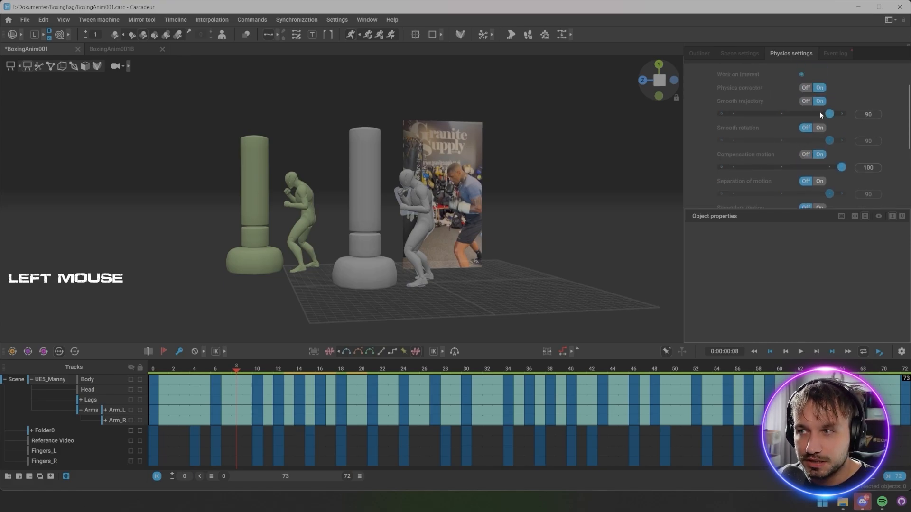
{"action": "left_click_drag", "start_coordinate": [829, 114], "coordinate": [805, 115]}
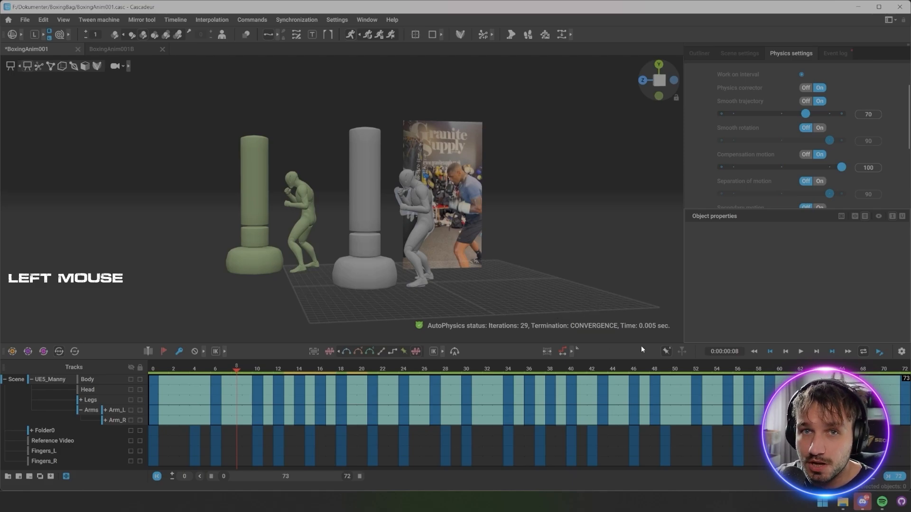
Step: Play the physics ghost to judge its motion and set compensation motion to 90
{"action": "left_click", "coordinate": [797, 356]}
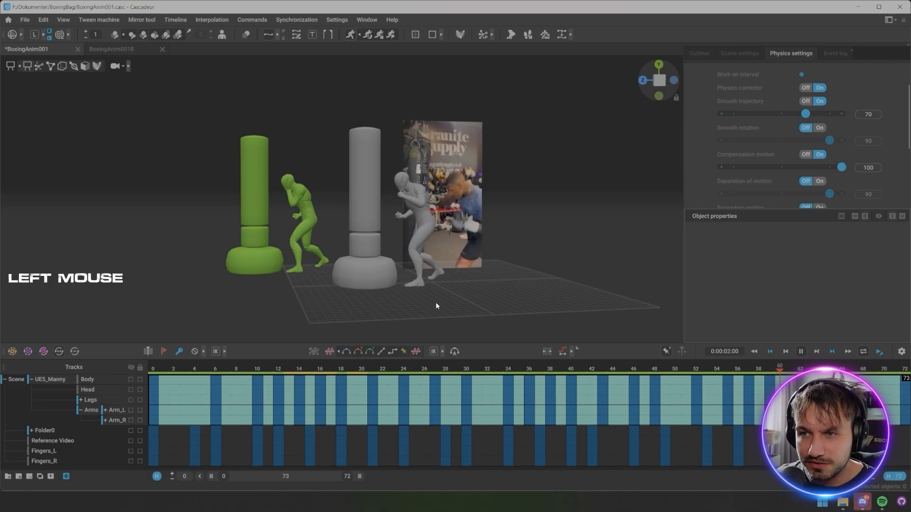
{"action": "key", "text": "x"}
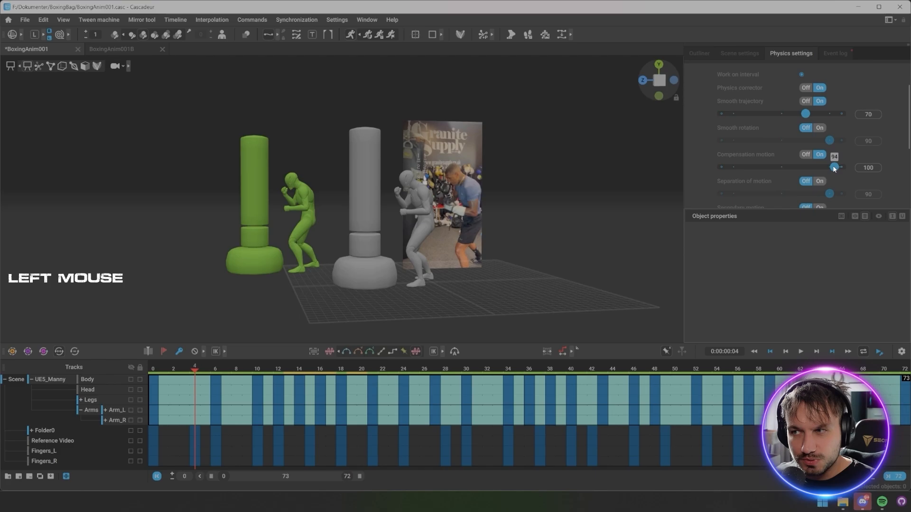
{"action": "left_click_drag", "start_coordinate": [834, 168], "coordinate": [829, 167]}
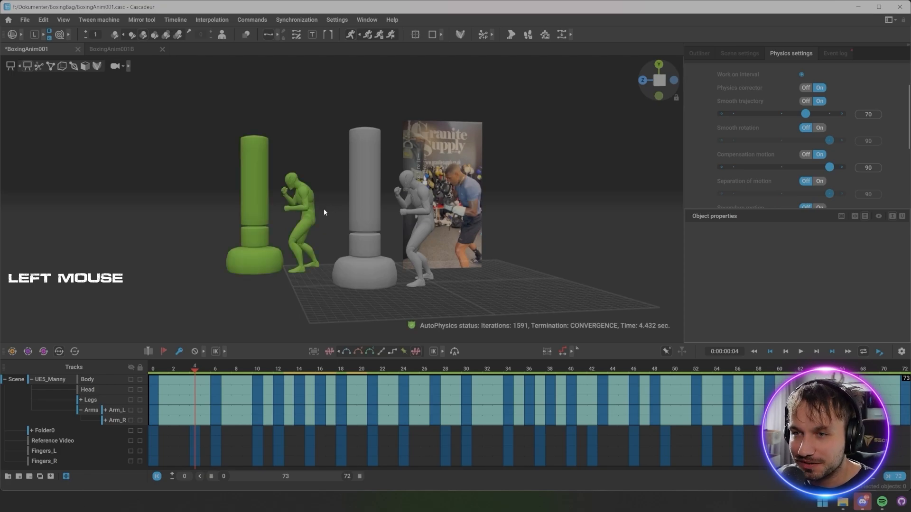
Step: Replay the ghost beside the character, apply the AutoPhysics result to the character and turn AutoPhysics off
{"action": "key", "text": "alt"}
{"action": "left_click_drag", "start_coordinate": [314, 207], "coordinate": [319, 206], "text": "alt"}
{"action": "key", "text": "x"}
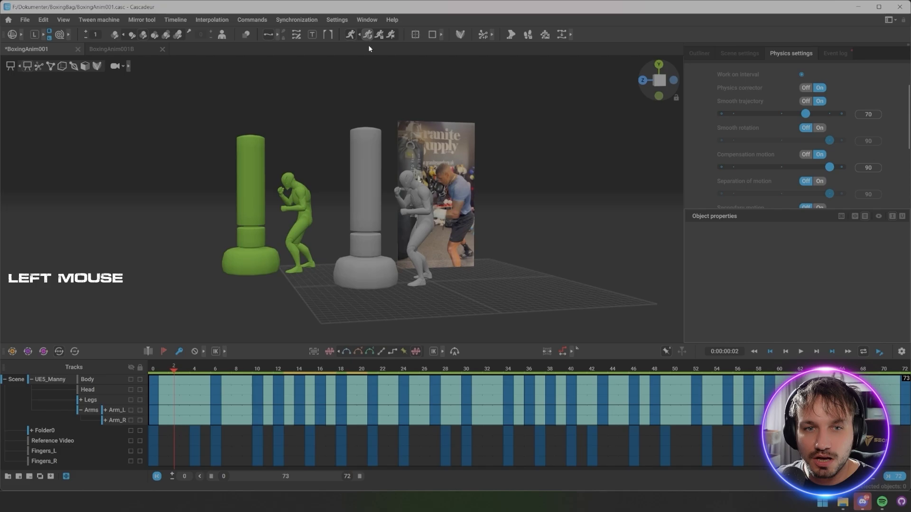
{"action": "left_click", "coordinate": [878, 280]}
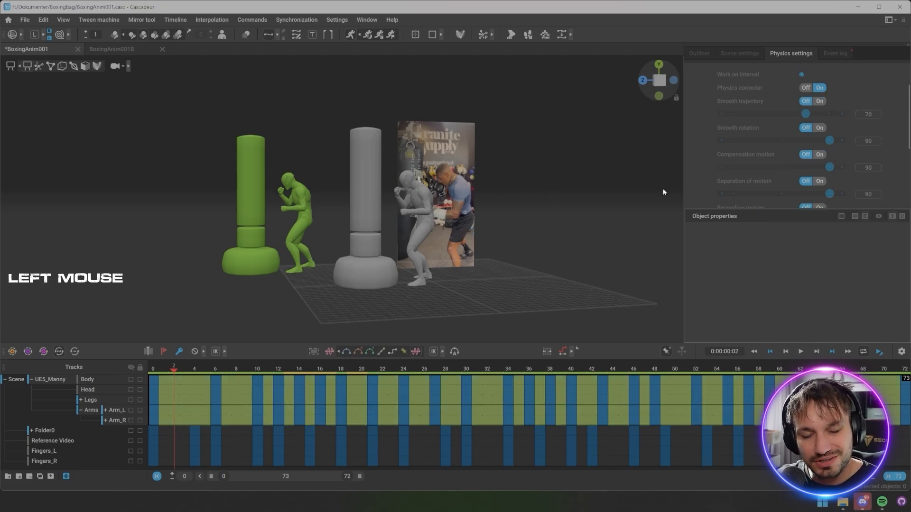
Step: Play the character's animation without the ghost and compare its punches with the reference video
{"action": "scroll", "coordinate": [471, 249], "scroll_direction": "up", "scroll_amount": 3}
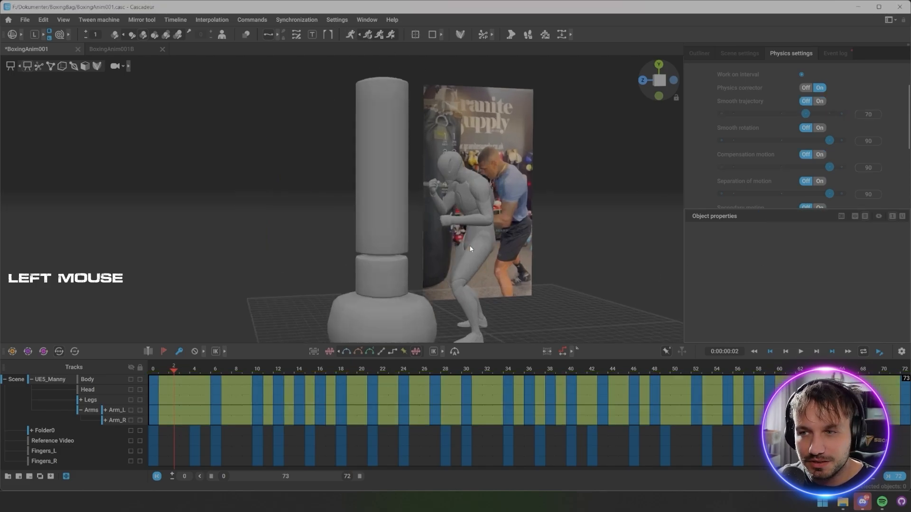
{"action": "middle_click_drag", "start_coordinate": [520, 253], "coordinate": [412, 237], "text": "alt"}
{"action": "scroll", "coordinate": [303, 313], "scroll_direction": "up", "scroll_amount": 3}
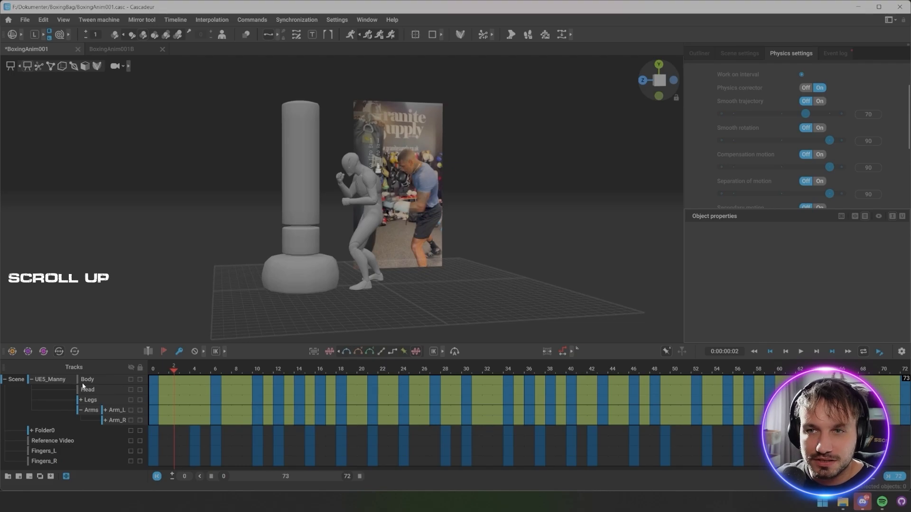
{"action": "key", "text": "space"}
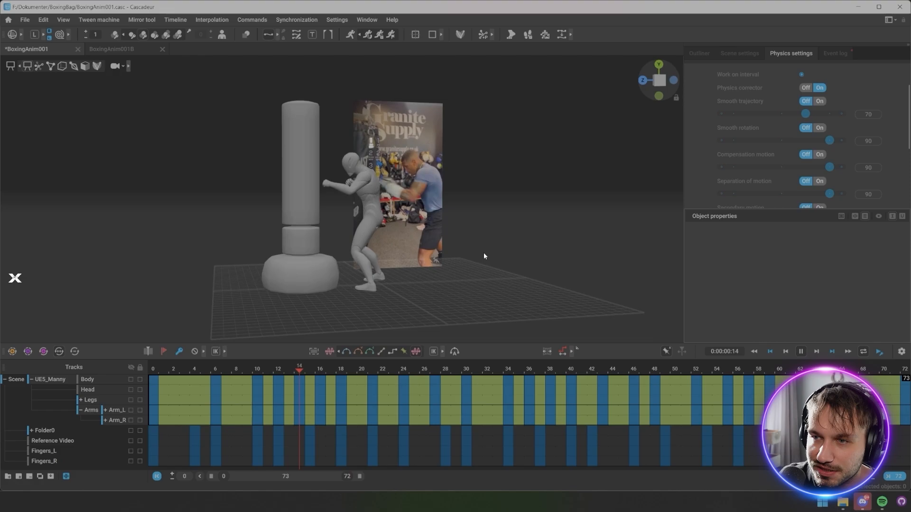
{"action": "key", "text": "space"}
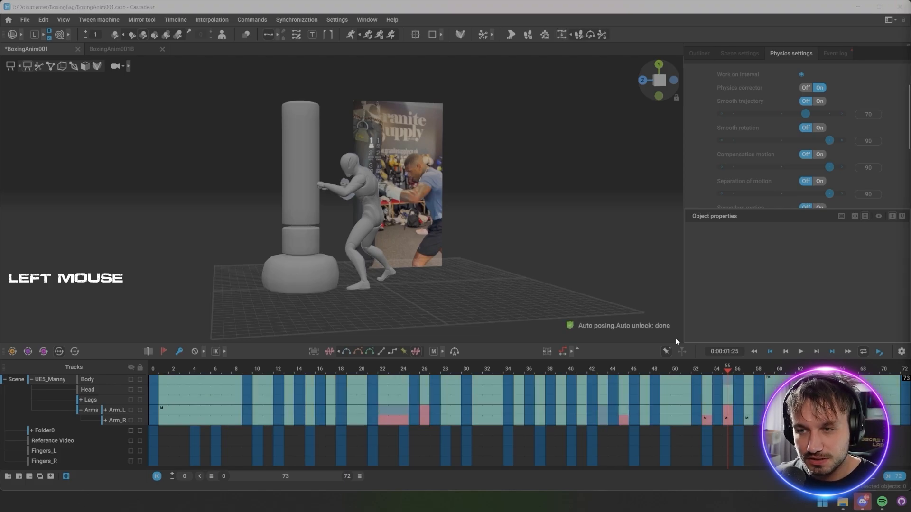
Step: Play the reworked animation and scrub to frame 18 to check the right-hand punch
{"action": "left_click_drag", "start_coordinate": [555, 242], "coordinate": [490, 259], "text": "alt"}
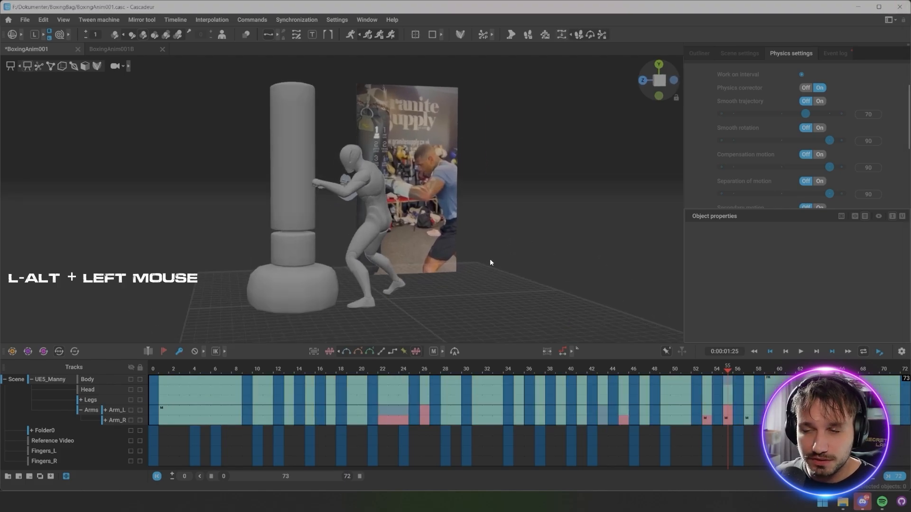
{"action": "middle_click_drag", "start_coordinate": [490, 258], "coordinate": [486, 263], "text": "alt"}
{"action": "left_click_drag", "start_coordinate": [486, 264], "coordinate": [477, 264], "text": "alt"}
{"action": "key", "text": "x"}
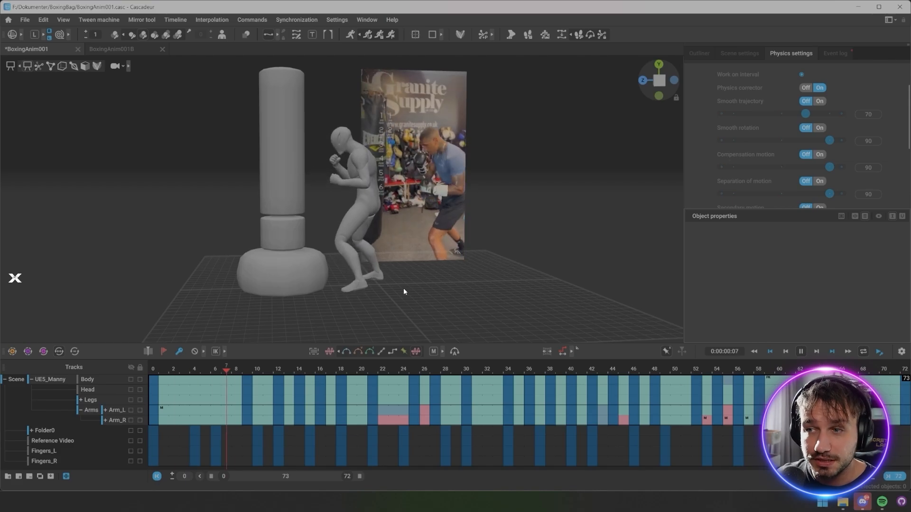
{"action": "key", "text": "space"}
{"action": "left_click_drag", "start_coordinate": [224, 360], "coordinate": [339, 374]}
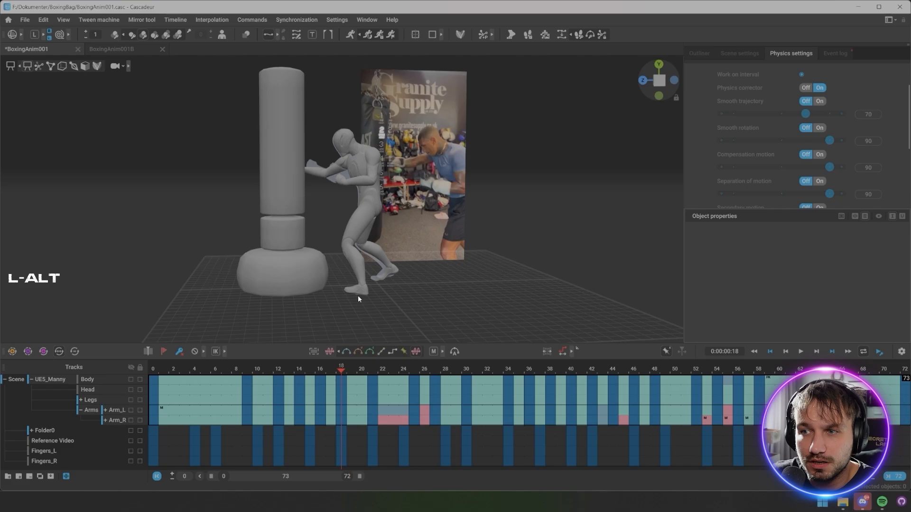
Step: Select the neck, chest direction and right-hand points on frame 18 and place the rotation pivot at the pelvis
{"action": "left_click_drag", "start_coordinate": [358, 299], "coordinate": [351, 275], "text": "alt"}
{"action": "key", "text": "s"}
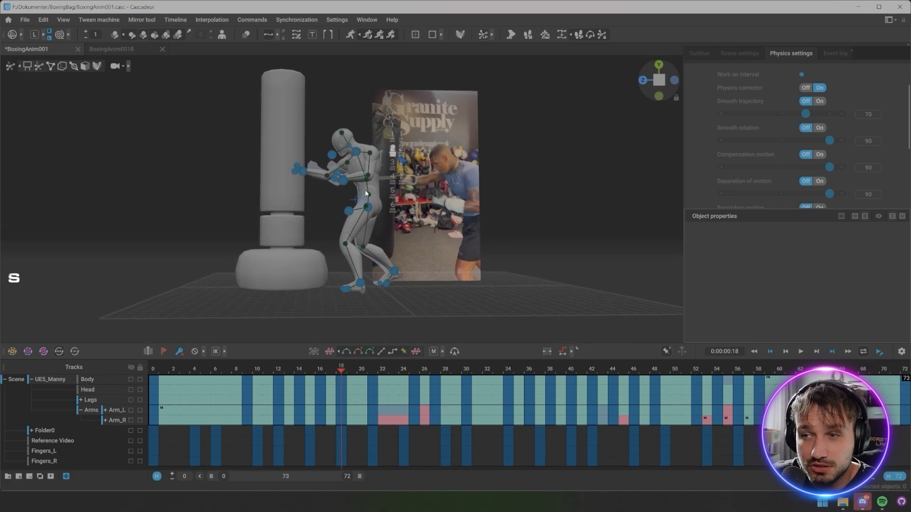
{"action": "left_click", "coordinate": [361, 152]}
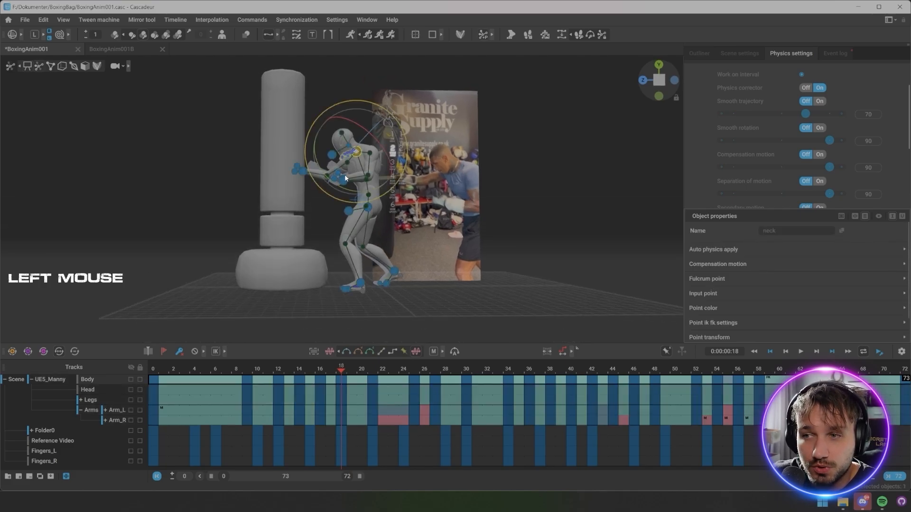
{"action": "left_click", "coordinate": [341, 181], "text": "shift"}
{"action": "left_click", "coordinate": [304, 171], "text": "shift"}
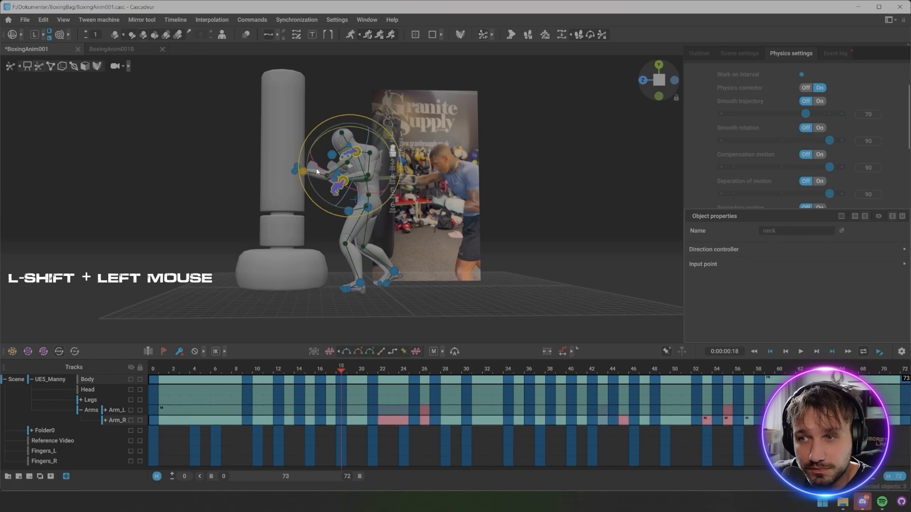
{"action": "right_click", "coordinate": [372, 208]}
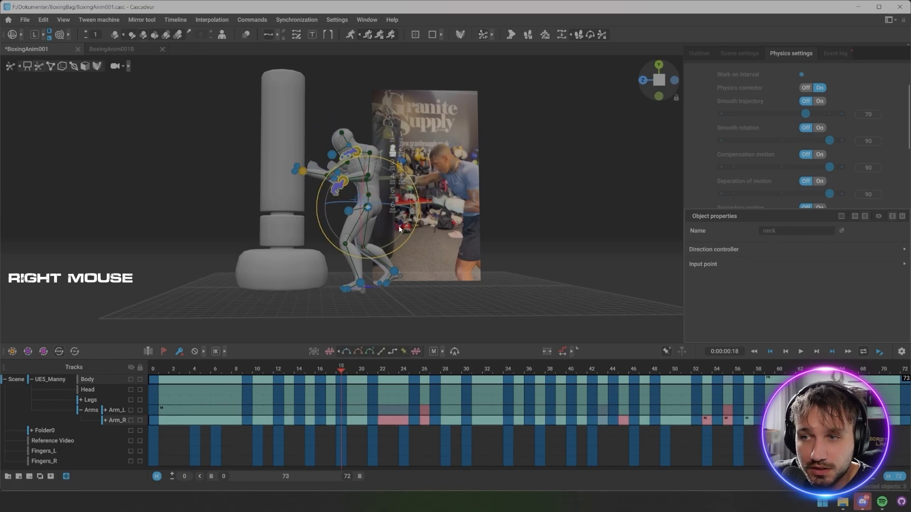
Step: Try to rotate the upper body about the pelvis with the right hand included
{"action": "left_click_drag", "start_coordinate": [415, 230], "coordinate": [421, 225]}
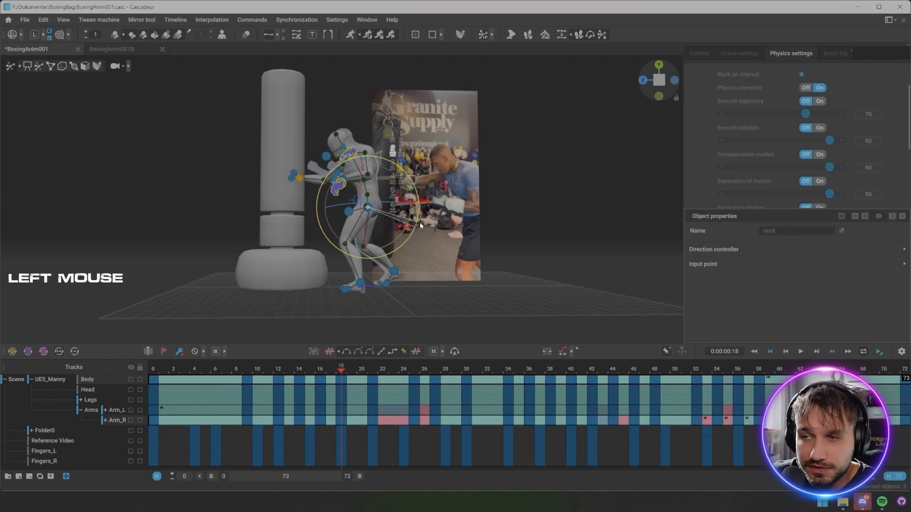
{"action": "left_click", "coordinate": [300, 248]}
{"action": "key", "text": "ctrl+z"}
{"action": "key", "text": "ctrl+z"}
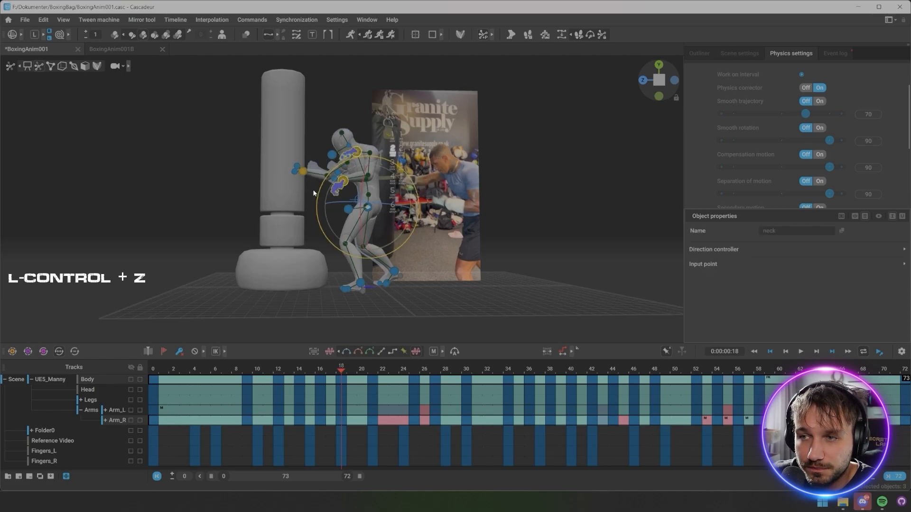
Step: Leave the right hand out of the selection and lean the upper body forward about the pelvis on frame 18
{"action": "left_click", "coordinate": [303, 172], "text": "shift"}
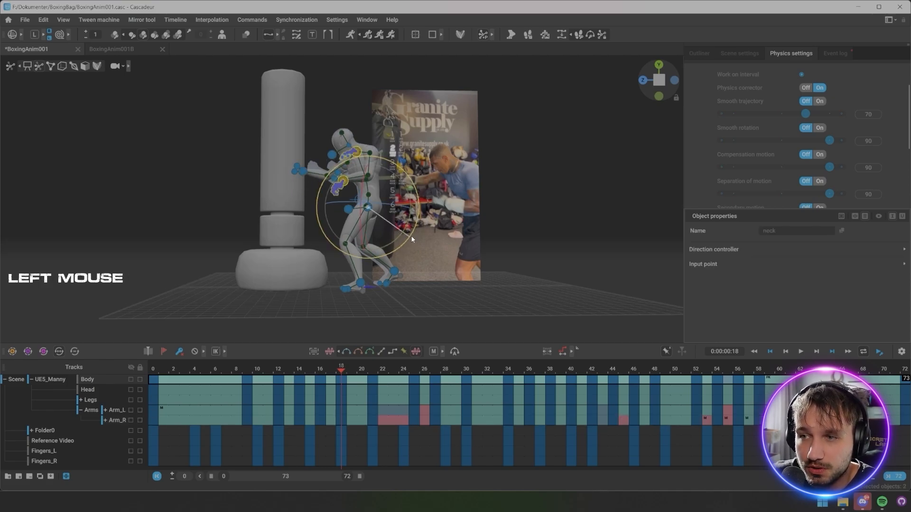
{"action": "left_click_drag", "start_coordinate": [412, 240], "coordinate": [192, 199]}
{"action": "left_click", "coordinate": [463, 245]}
Step: Select the right hand's point on frame 18 and examine its pose against the bag from behind and the side
{"action": "left_click", "coordinate": [364, 169]}
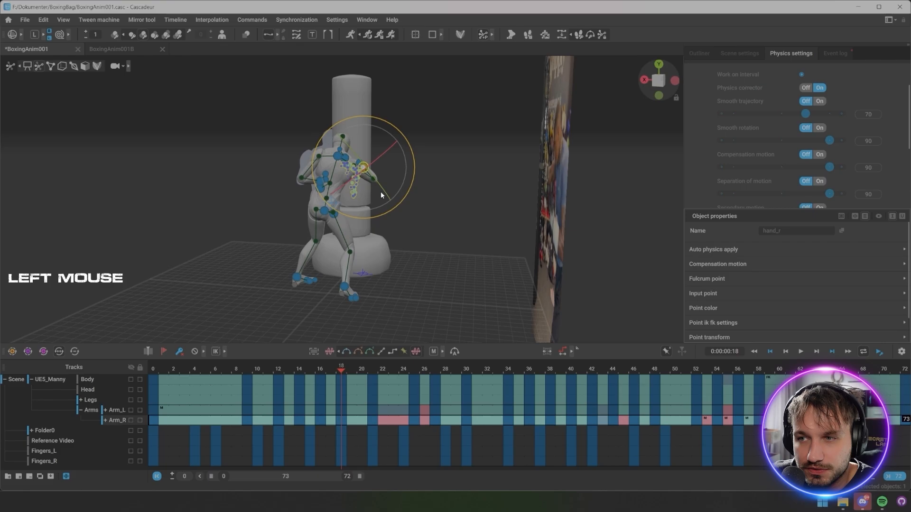
{"action": "left_click_drag", "start_coordinate": [374, 172], "coordinate": [413, 192], "text": "alt"}
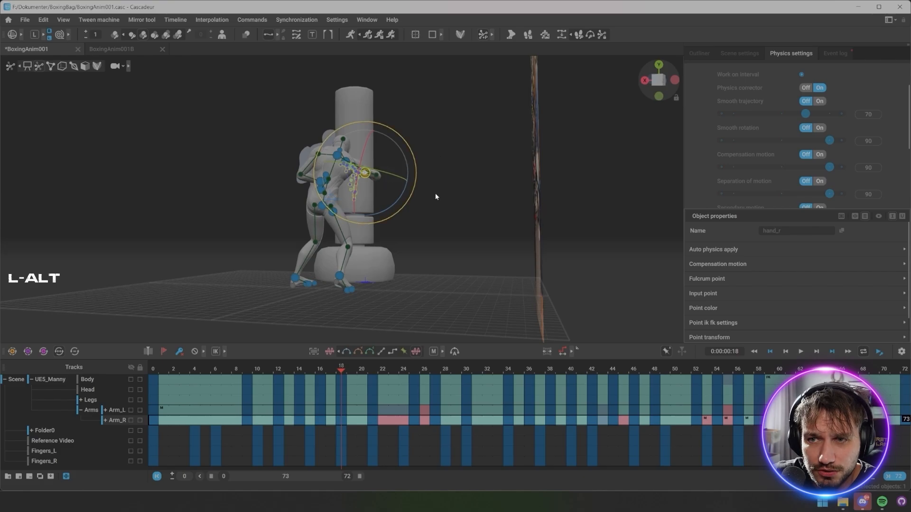
{"action": "left_click_drag", "start_coordinate": [436, 196], "coordinate": [476, 268], "text": "alt"}
{"action": "left_click", "coordinate": [588, 215]}
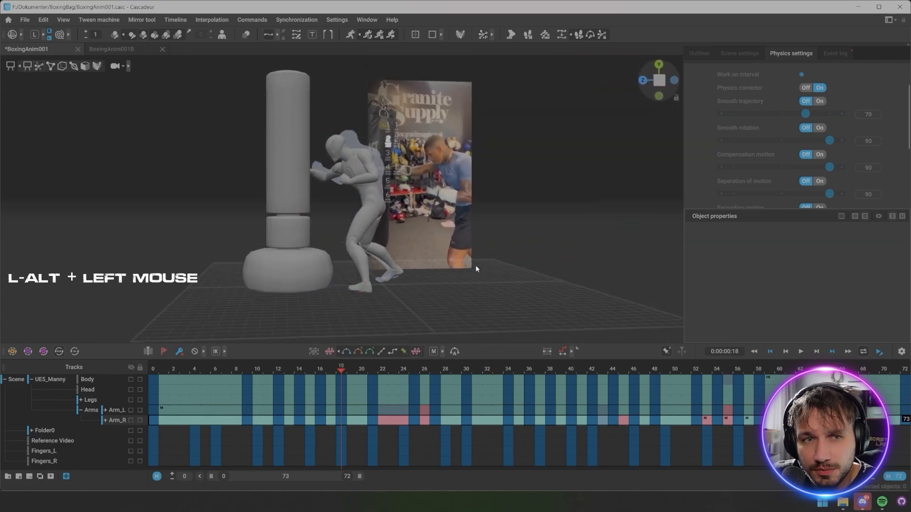
Step: Play and scrub the animation to check the adjusted upper-body lean during the first punches
{"action": "key", "text": "x"}
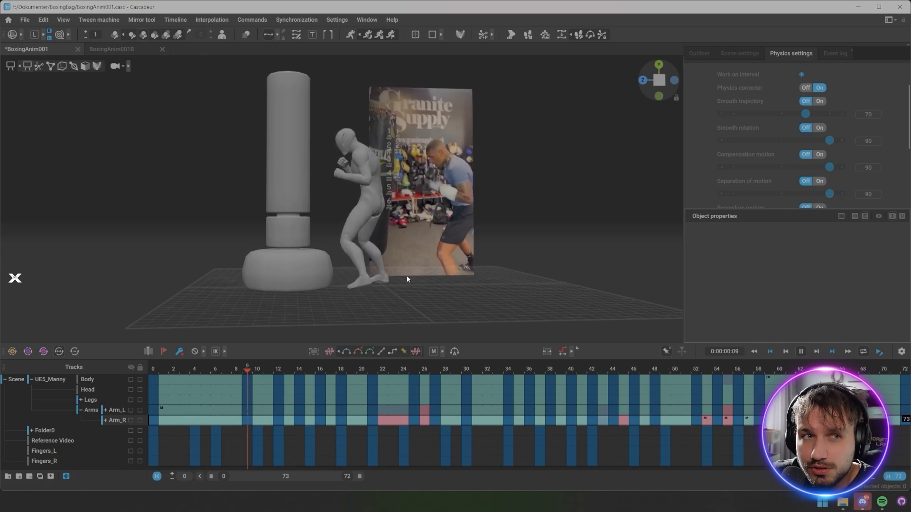
{"action": "key", "text": "space"}
{"action": "left_click_drag", "start_coordinate": [310, 366], "coordinate": [263, 361]}
{"action": "key", "text": "x"}
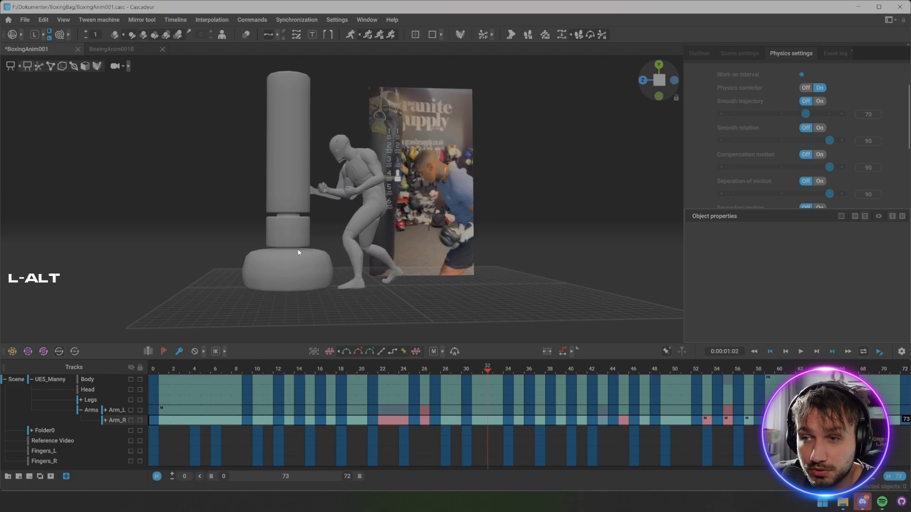
Step: Show the box controllers, select those of the boxing bag and clear the Folder0 track's keys after frame 0
{"action": "middle_click_drag", "start_coordinate": [298, 251], "coordinate": [329, 290], "text": "alt"}
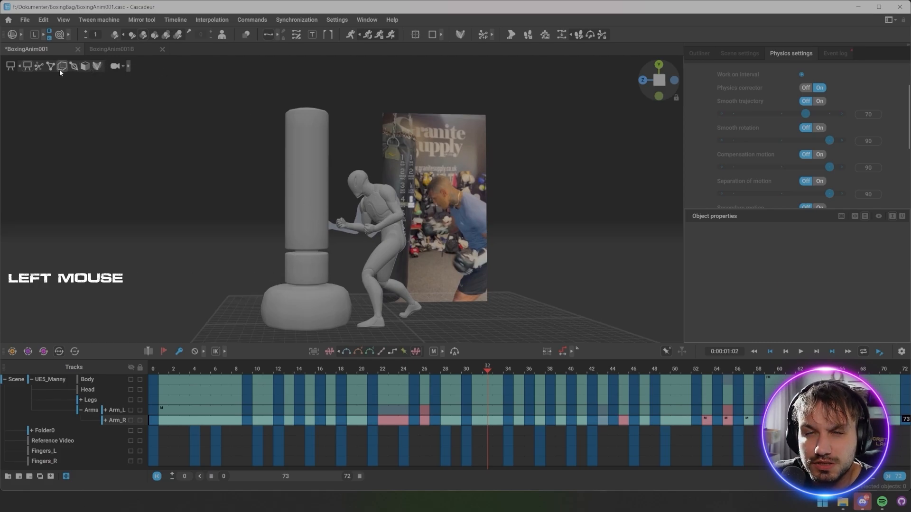
{"action": "left_click", "coordinate": [96, 66]}
{"action": "left_click", "coordinate": [272, 324]}
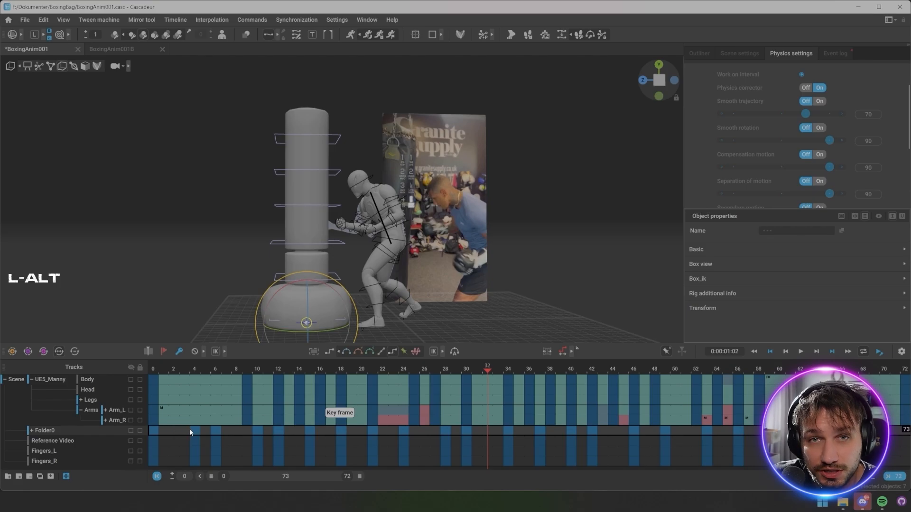
{"action": "key", "text": "alt+f"}
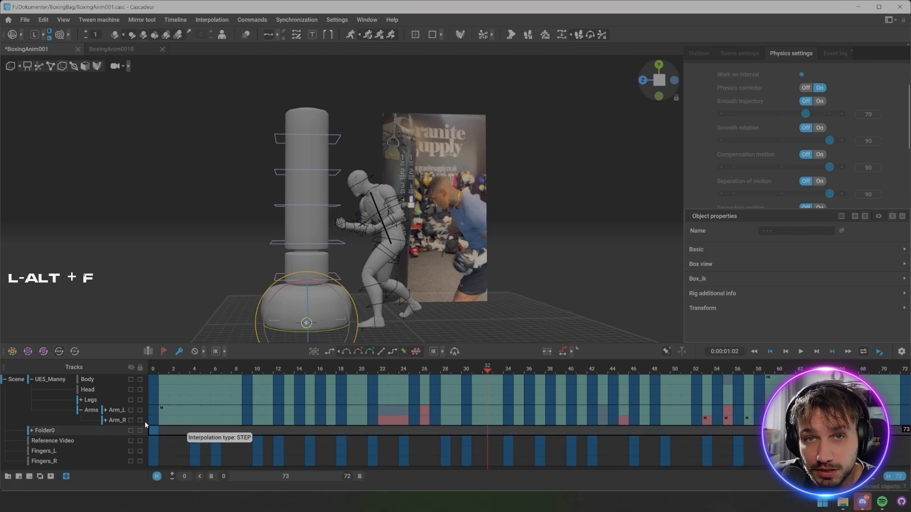
Step: Go to the punch contact on frame 12 and add a key for the boxing bag on the Folder0 track
{"action": "left_click_drag", "start_coordinate": [161, 370], "coordinate": [280, 371]}
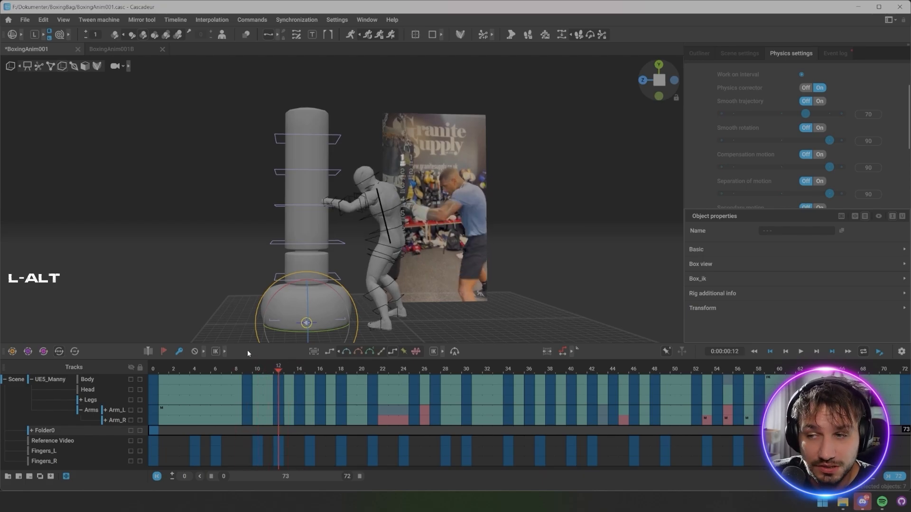
{"action": "left_click_drag", "start_coordinate": [268, 326], "coordinate": [343, 273], "text": "alt"}
{"action": "key", "text": "f"}
Step: Select the bag's Bone.002_Box controller and rotate it to tilt the bag away from the fist on frame 12
{"action": "left_click", "coordinate": [340, 251]}
{"action": "scroll", "coordinate": [349, 262], "scroll_direction": "up", "scroll_amount": 3}
{"action": "middle_click_drag", "start_coordinate": [344, 274], "coordinate": [356, 283], "text": "alt"}
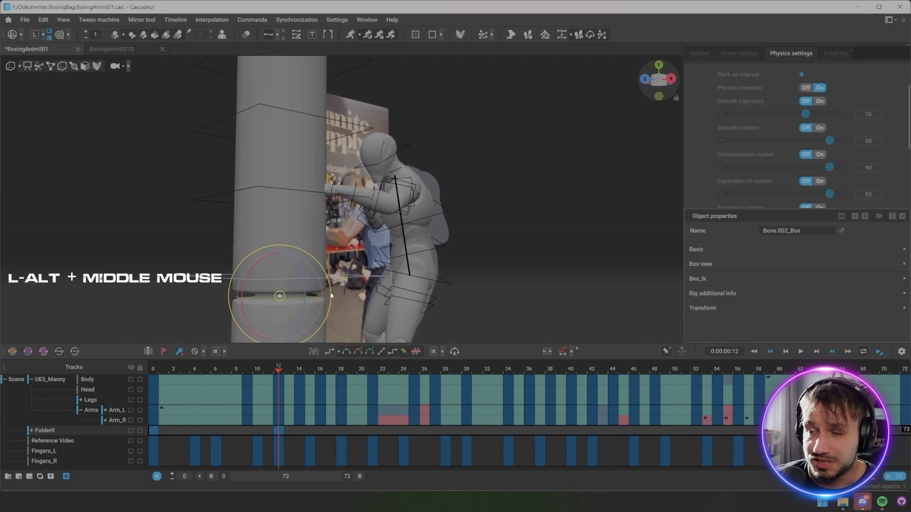
{"action": "left_click_drag", "start_coordinate": [331, 295], "coordinate": [322, 271]}
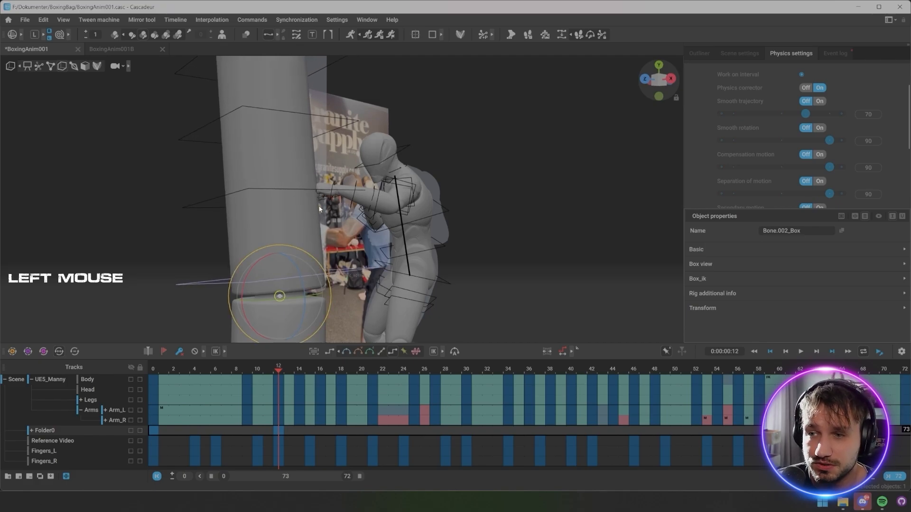
Step: Copy the boxing bag's upright key from frame 0 to frame 15 on the Folder0 track
{"action": "left_click_drag", "start_coordinate": [282, 368], "coordinate": [322, 378]}
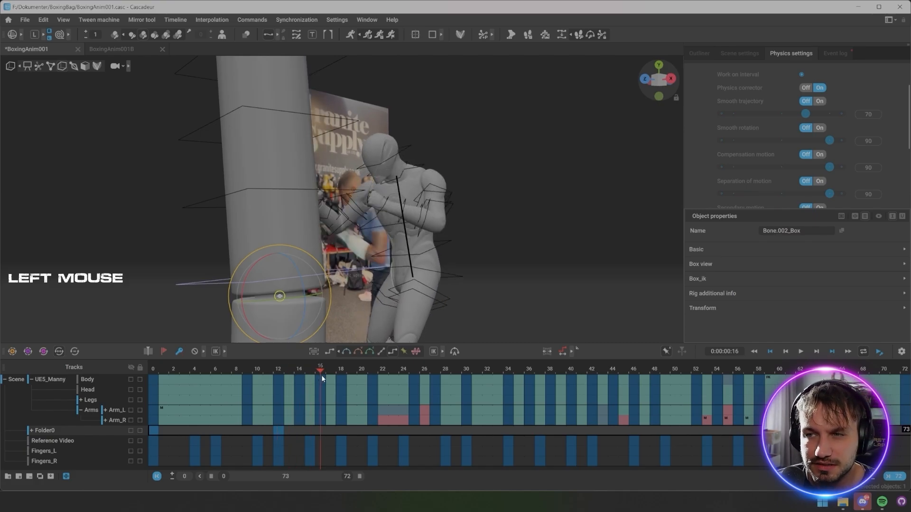
{"action": "mouse_move", "coordinate": [321, 375]}
{"action": "left_mouse_down"}
{"action": "mouse_move", "coordinate": [282, 380]}
{"action": "mouse_move", "coordinate": [317, 380]}
{"action": "left_mouse_up"}
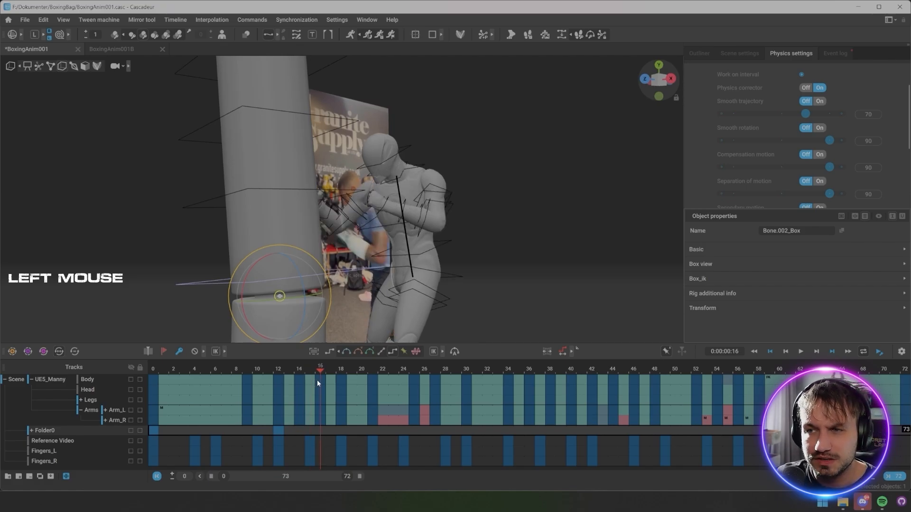
{"action": "left_click_drag", "start_coordinate": [331, 302], "coordinate": [277, 301], "text": "alt"}
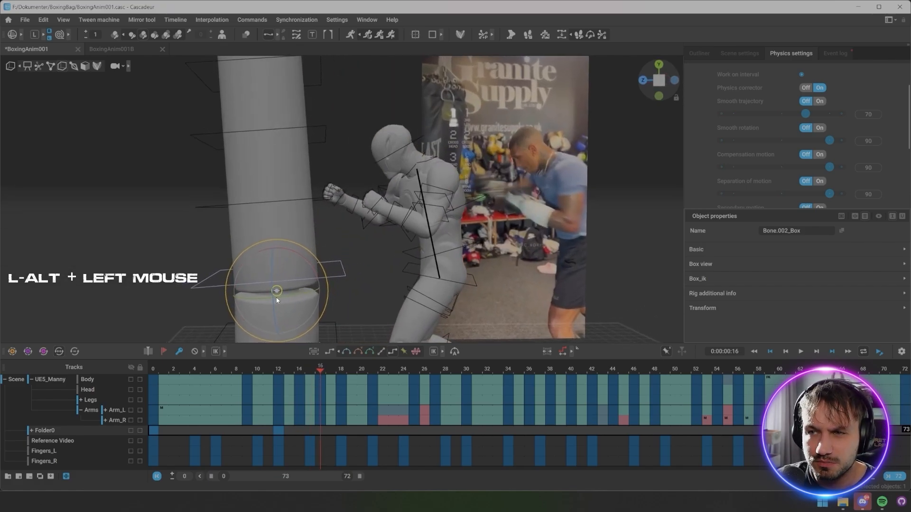
{"action": "mouse_move", "coordinate": [318, 374]}
{"action": "left_mouse_down"}
{"action": "mouse_move", "coordinate": [331, 371]}
{"action": "mouse_move", "coordinate": [321, 371]}
{"action": "left_mouse_up"}
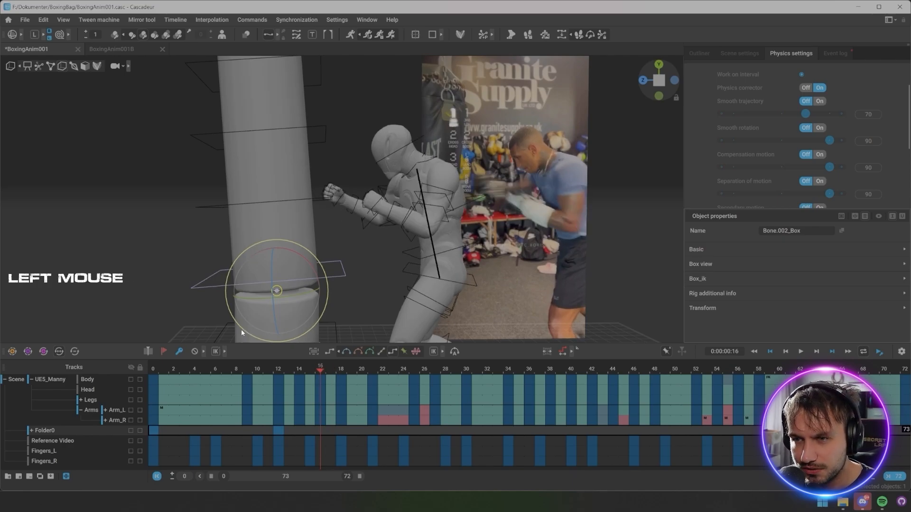
{"action": "left_click", "coordinate": [153, 430]}
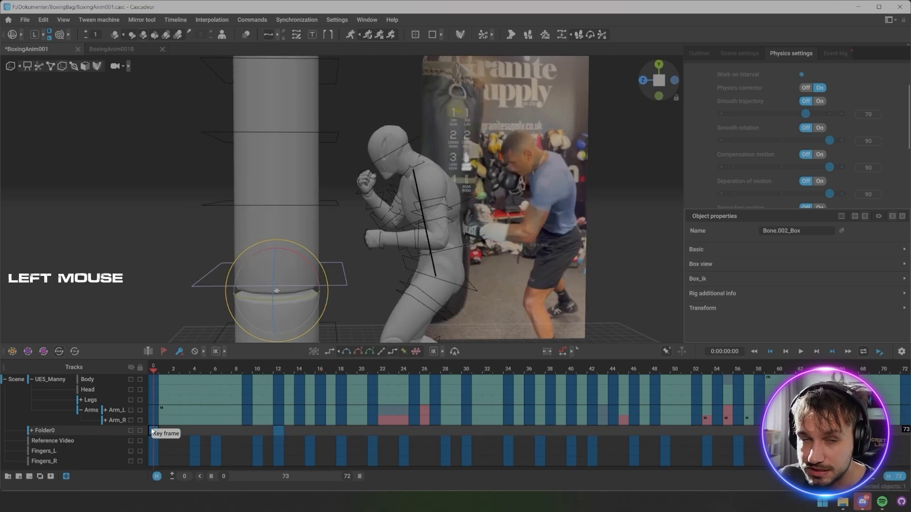
{"action": "middle_click_drag", "start_coordinate": [151, 429], "coordinate": [312, 432], "text": "shift"}
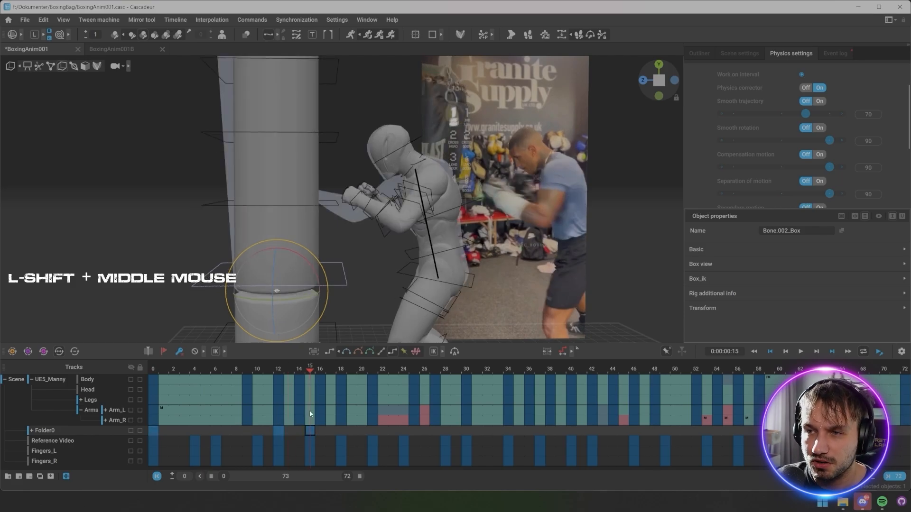
Step: Key the bag tilted away from the fist on frame 18, and copy its upright key from frame 15 to frame 21
{"action": "left_click_drag", "start_coordinate": [355, 269], "coordinate": [342, 299], "text": "alt"}
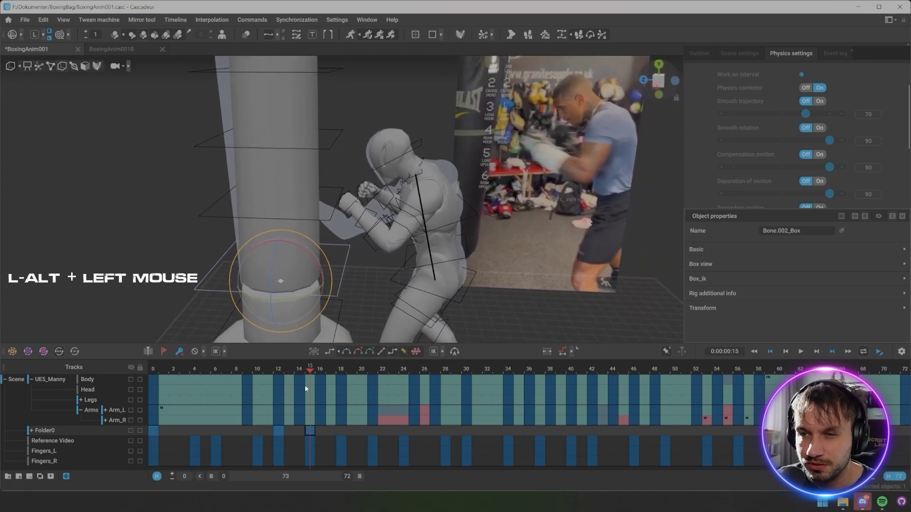
{"action": "left_click_drag", "start_coordinate": [311, 371], "coordinate": [340, 376]}
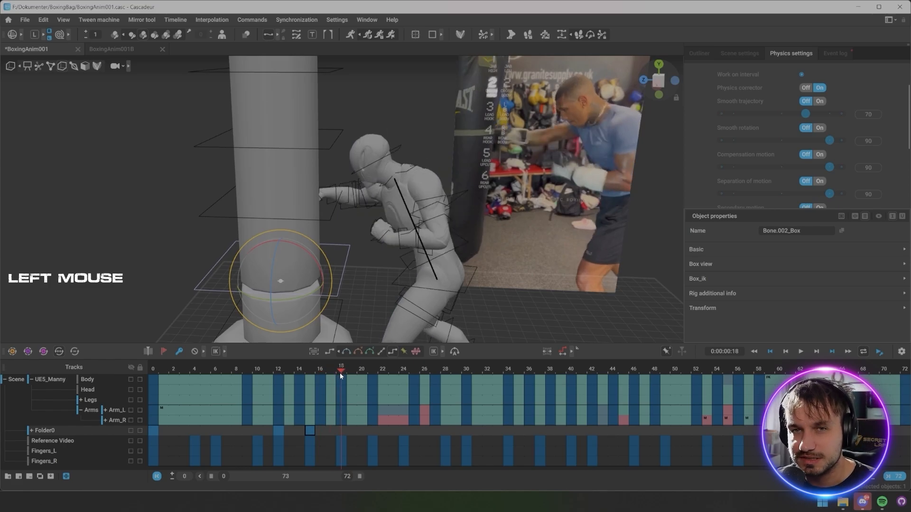
{"action": "mouse_move", "coordinate": [304, 228]}
{"action": "left_mouse_down", "text": "alt"}
{"action": "mouse_move", "coordinate": [254, 225]}
{"action": "mouse_move", "coordinate": [298, 238]}
{"action": "left_mouse_up", "text": "alt"}
{"action": "left_click_drag", "start_coordinate": [397, 244], "coordinate": [76, 238], "text": "alt"}
{"action": "key", "text": "f"}
{"action": "mouse_move", "coordinate": [408, 258]}
{"action": "left_mouse_down", "text": "alt"}
{"action": "mouse_move", "coordinate": [400, 258]}
{"action": "mouse_move", "coordinate": [441, 258]}
{"action": "mouse_move", "coordinate": [383, 243]}
{"action": "mouse_move", "coordinate": [407, 254]}
{"action": "left_mouse_up", "text": "alt"}
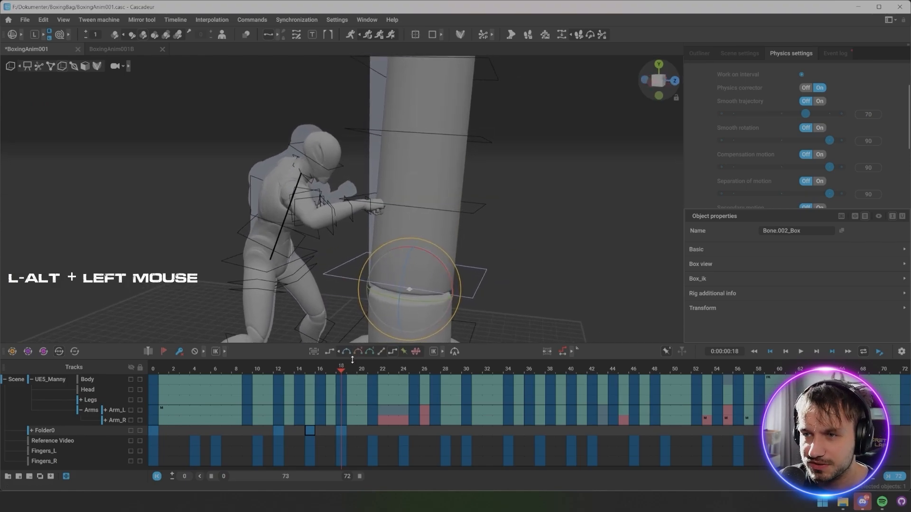
{"action": "left_click_drag", "start_coordinate": [339, 372], "coordinate": [373, 374]}
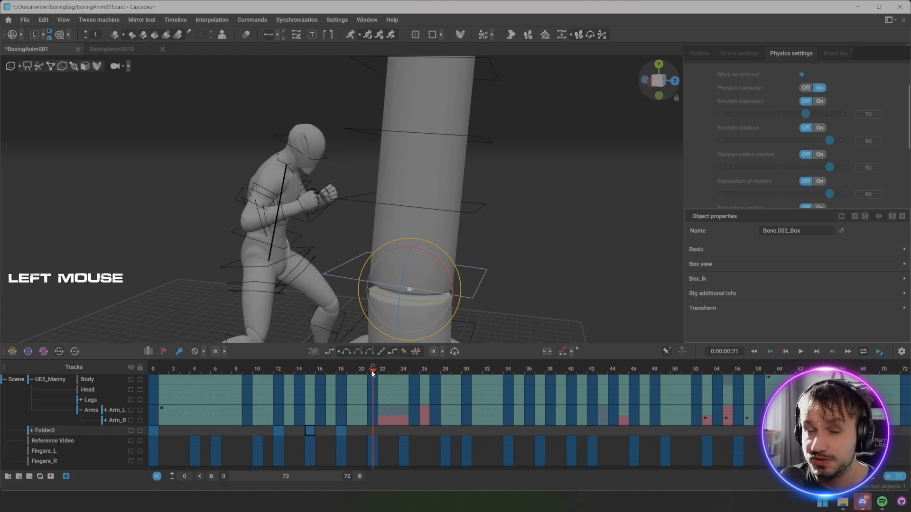
{"action": "middle_click_drag", "start_coordinate": [308, 433], "coordinate": [372, 429], "text": "shift"}
Step: Add a bag key at the punch contact on frame 25 and rotate Bone.002_Box to tilt the bag away from the fist
{"action": "left_click_drag", "start_coordinate": [371, 373], "coordinate": [412, 371]}
{"action": "left_click_drag", "start_coordinate": [472, 268], "coordinate": [257, 251], "text": "alt"}
{"action": "left_click", "coordinate": [318, 249]}
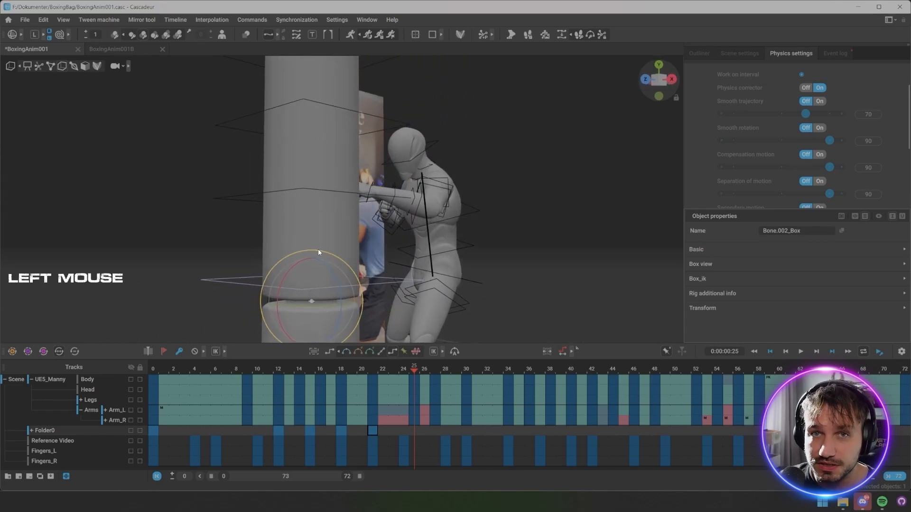
{"action": "left_click_drag", "start_coordinate": [318, 249], "coordinate": [314, 249]}
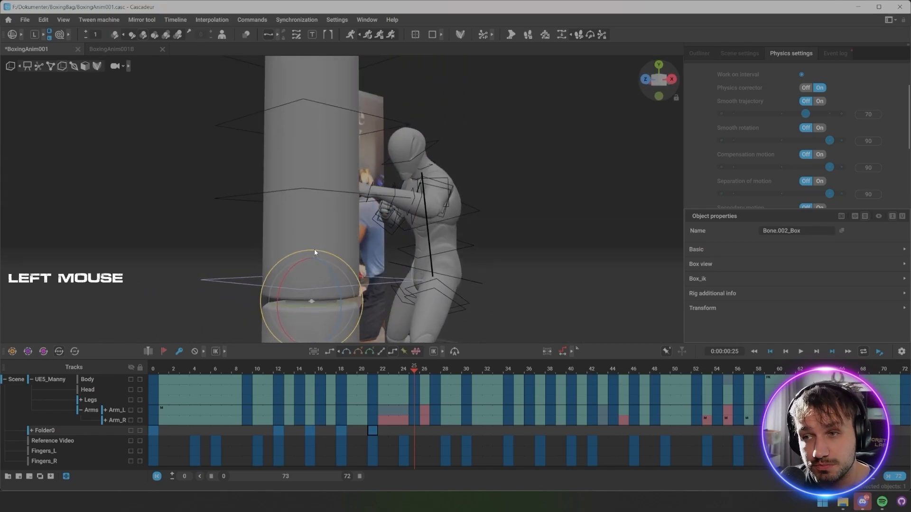
{"action": "key", "text": "d"}
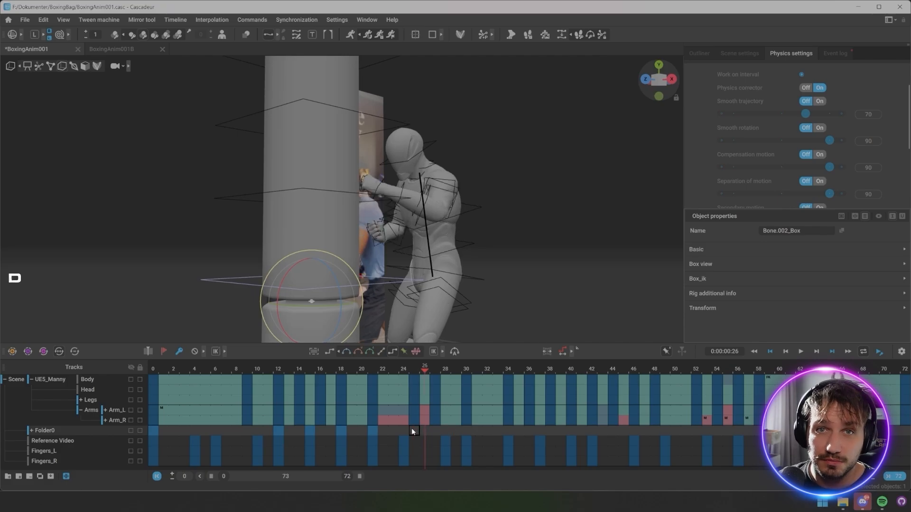
{"action": "key", "text": "a"}
{"action": "key", "text": "f"}
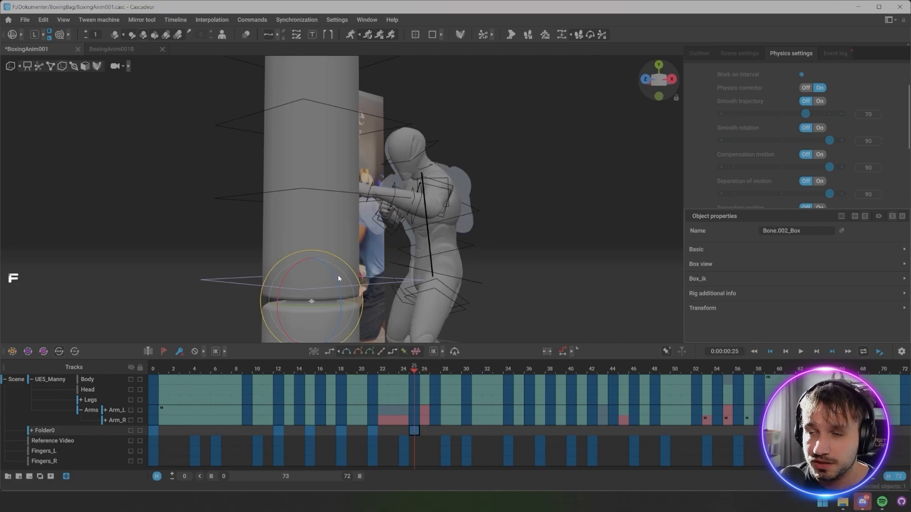
{"action": "left_click_drag", "start_coordinate": [333, 261], "coordinate": [333, 260]}
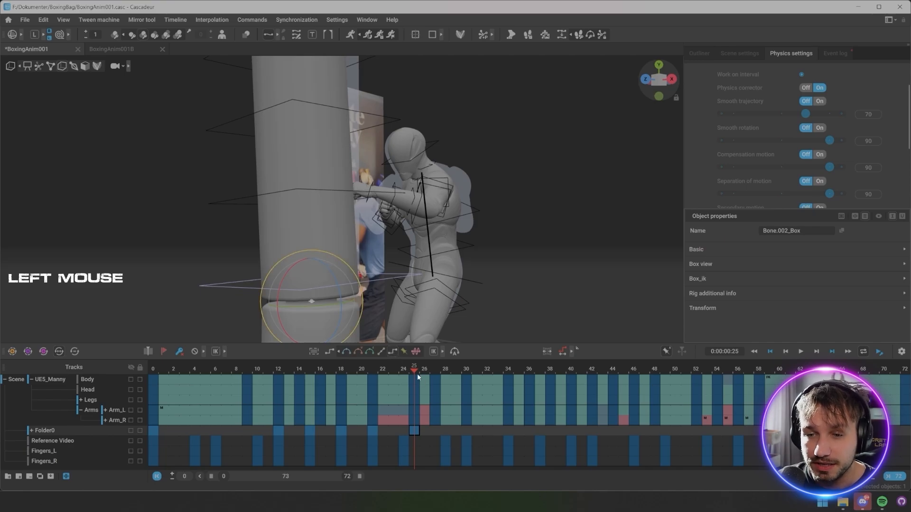
Step: Go to the low punch contact on frame 30 and rotate the bag's Bone.002_Box controller with the bag keyed there
{"action": "left_click_drag", "start_coordinate": [412, 370], "coordinate": [471, 380]}
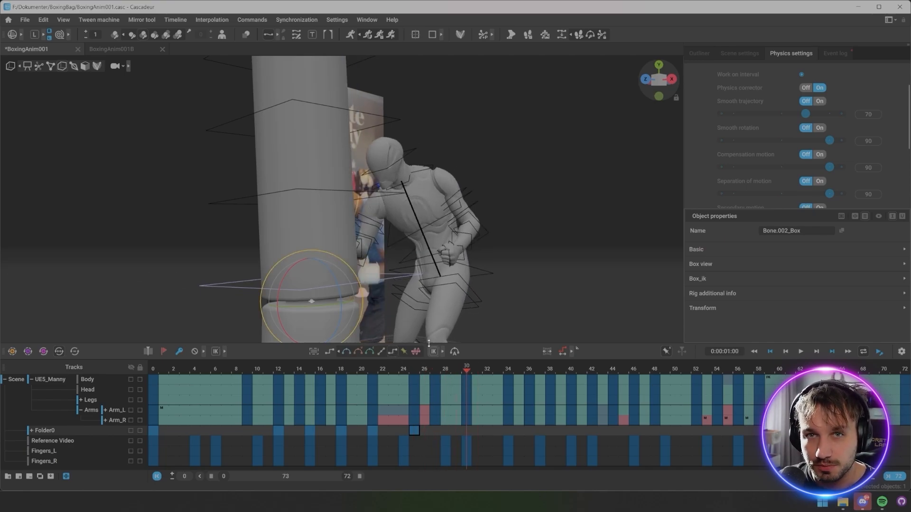
{"action": "left_click_drag", "start_coordinate": [370, 285], "coordinate": [431, 319], "text": "alt"}
{"action": "mouse_move", "coordinate": [467, 371]}
{"action": "left_mouse_down"}
{"action": "mouse_move", "coordinate": [443, 372]}
{"action": "mouse_move", "coordinate": [470, 374]}
{"action": "left_mouse_up"}
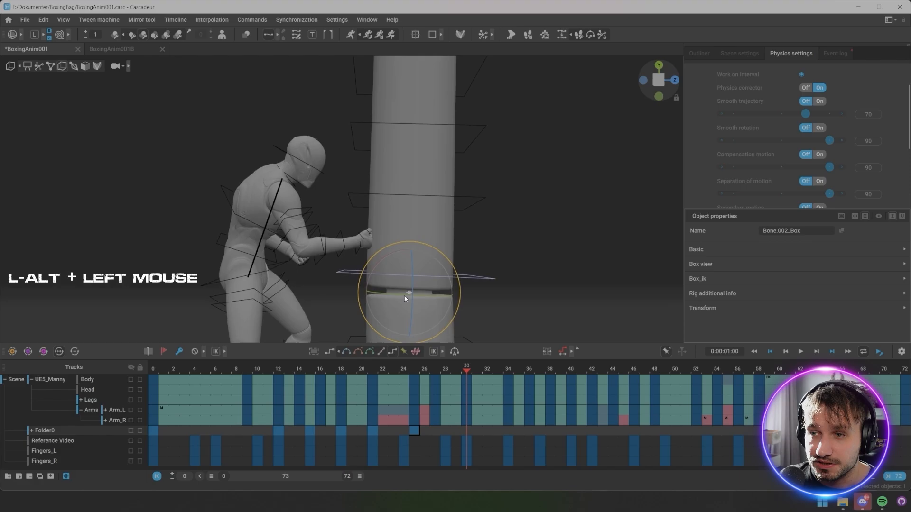
{"action": "mouse_move", "coordinate": [404, 295]}
{"action": "middle_mouse_down", "text": "alt"}
{"action": "mouse_move", "coordinate": [399, 276]}
{"action": "mouse_move", "coordinate": [400, 329]}
{"action": "mouse_move", "coordinate": [423, 315]}
{"action": "mouse_move", "coordinate": [413, 298]}
{"action": "middle_mouse_up", "text": "alt"}
{"action": "left_click", "coordinate": [412, 323]}
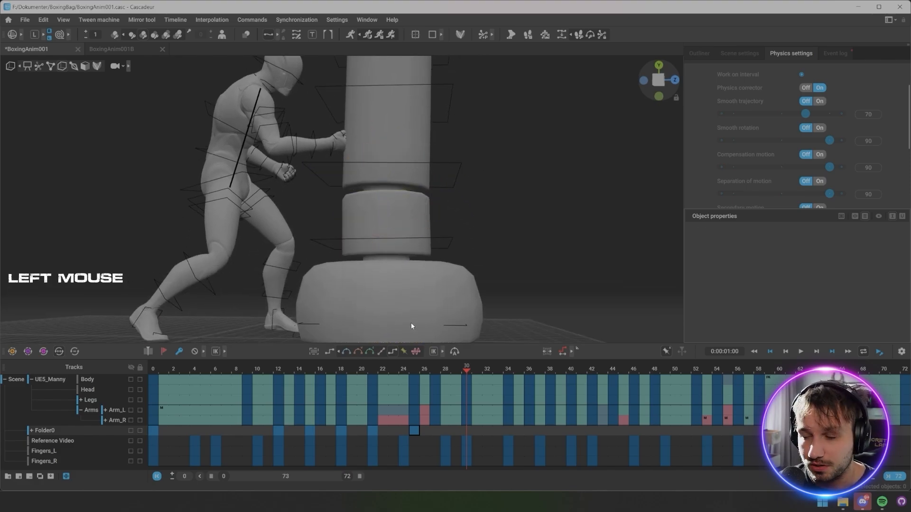
{"action": "left_click", "coordinate": [449, 329]}
{"action": "left_click_drag", "start_coordinate": [448, 328], "coordinate": [409, 299], "text": "alt"}
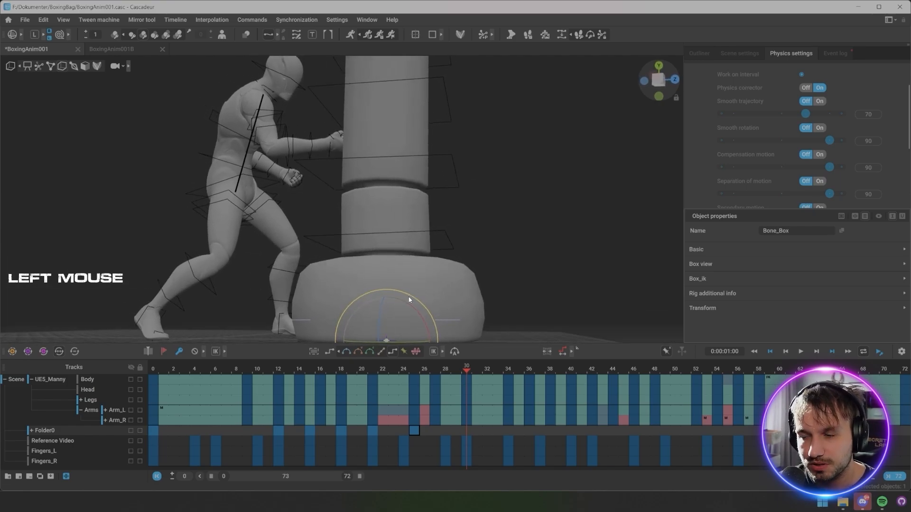
{"action": "middle_click_drag", "start_coordinate": [396, 264], "coordinate": [413, 311], "text": "alt"}
{"action": "left_click_drag", "start_coordinate": [413, 310], "coordinate": [353, 280], "text": "alt"}
{"action": "left_click", "coordinate": [407, 228]}
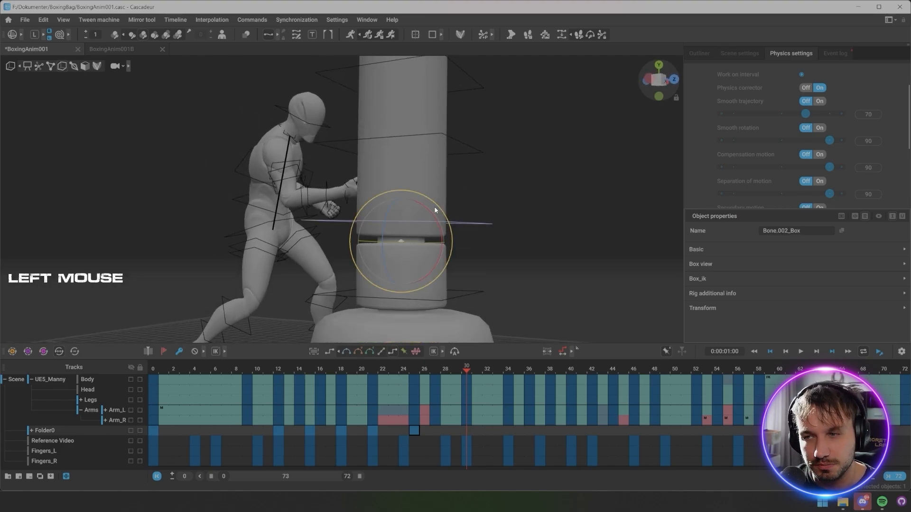
{"action": "left_click_drag", "start_coordinate": [439, 209], "coordinate": [414, 315]}
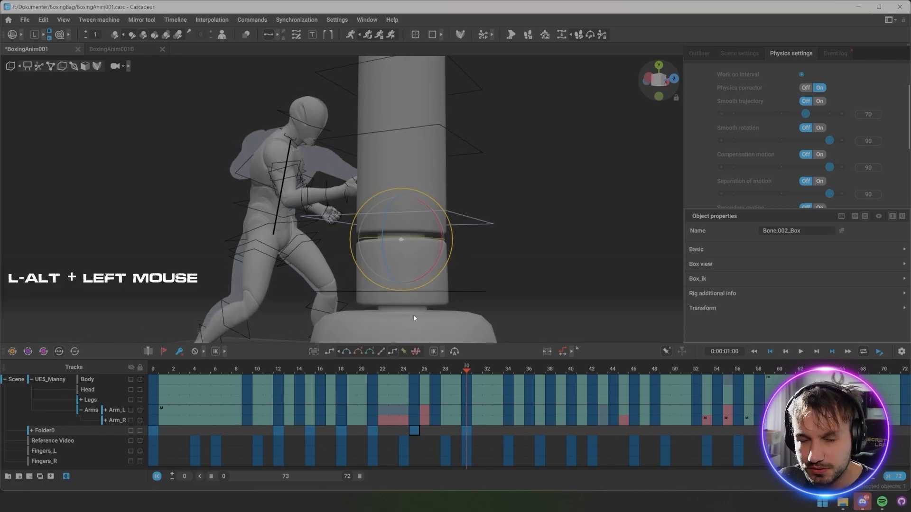
Step: Rotate the Bone_Box controller in the bag's base and tilt the upper bag away from the punch on frame 30
{"action": "middle_click_drag", "start_coordinate": [414, 315], "coordinate": [416, 328], "text": "alt"}
{"action": "left_click", "coordinate": [435, 322]}
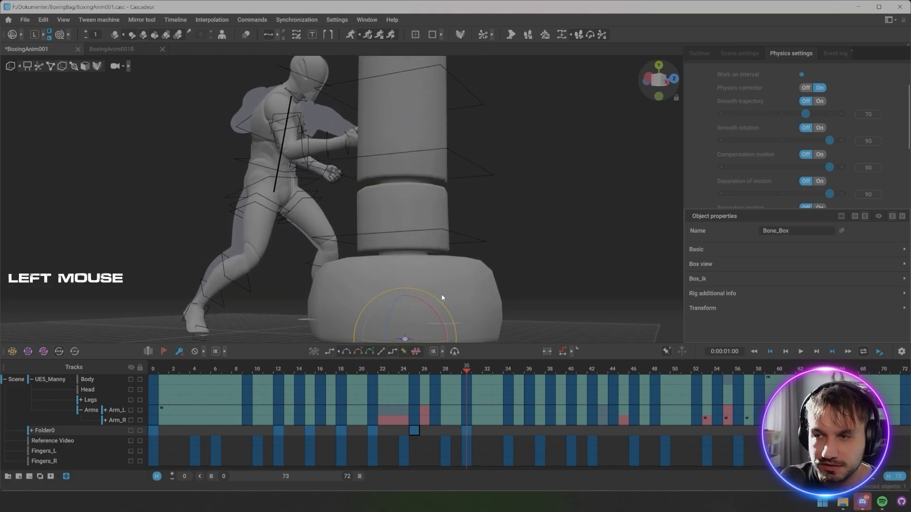
{"action": "left_click_drag", "start_coordinate": [441, 295], "coordinate": [441, 303]}
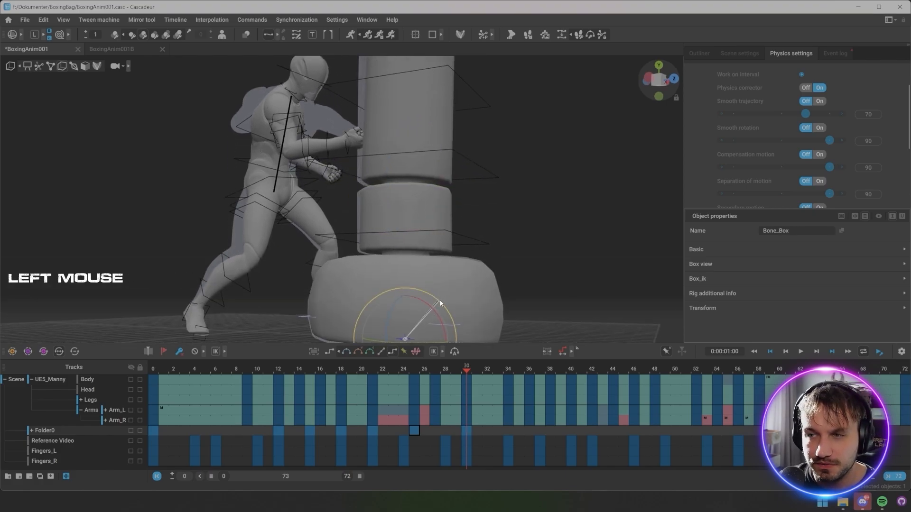
{"action": "left_click", "coordinate": [427, 153]}
{"action": "left_click_drag", "start_coordinate": [427, 162], "coordinate": [424, 206], "text": "alt"}
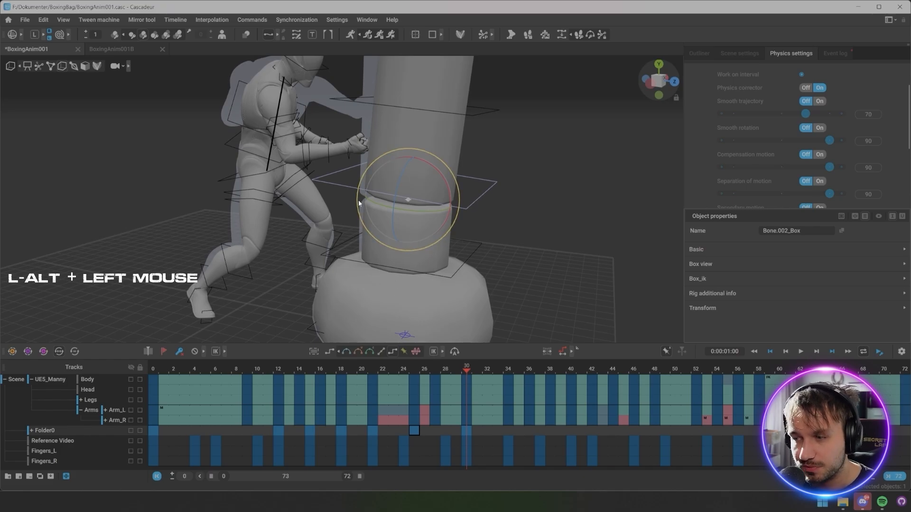
Step: Select the mannequin's right hand and move it toward the tilted bag on frame 30 so the fist meets its surface
{"action": "left_click", "coordinate": [349, 152]}
{"action": "key", "text": "w"}
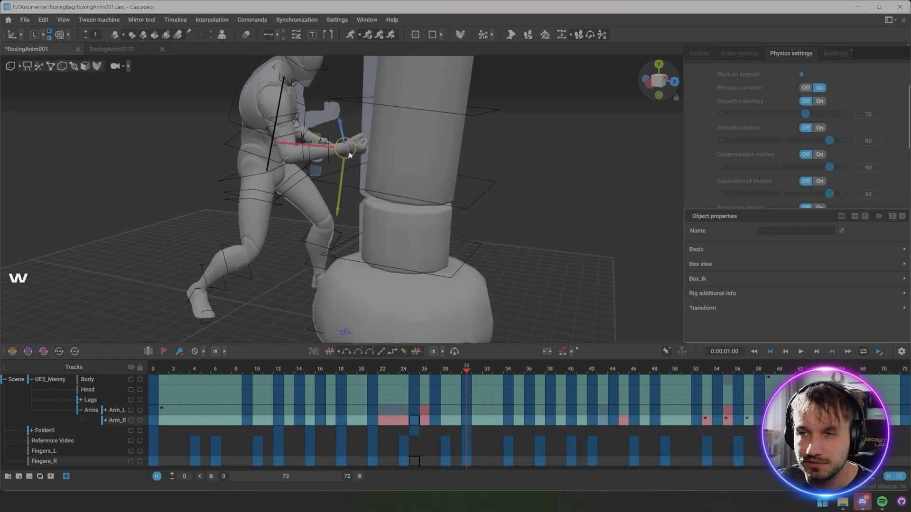
{"action": "left_click_drag", "start_coordinate": [331, 151], "coordinate": [354, 148]}
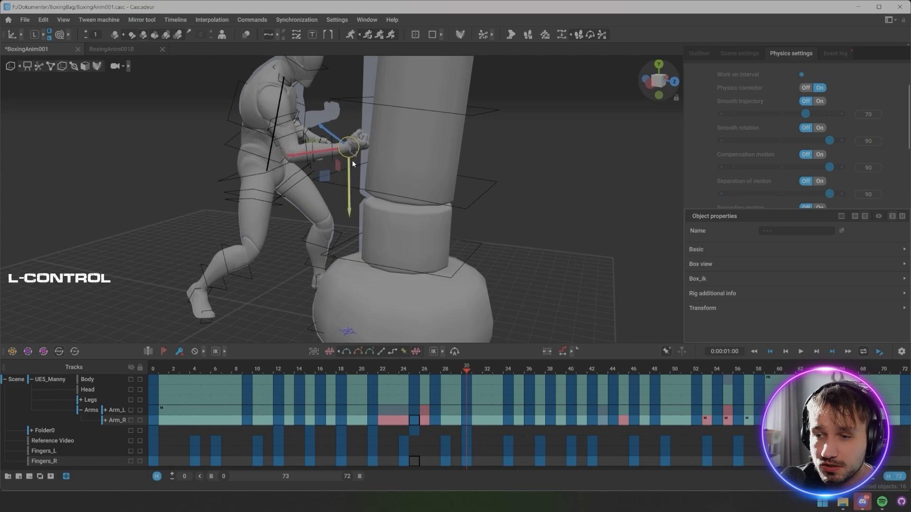
Step: Copy the bag's upright key from frame 21 to frame 32 on the Folder0 track
{"action": "left_click_drag", "start_coordinate": [339, 186], "coordinate": [355, 243], "text": "alt"}
{"action": "left_click_drag", "start_coordinate": [430, 369], "coordinate": [481, 379]}
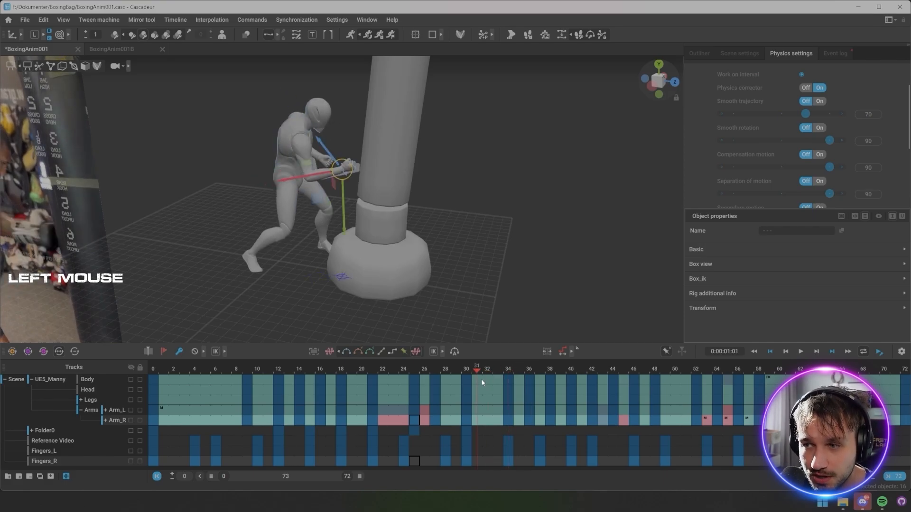
{"action": "left_click", "coordinate": [409, 430]}
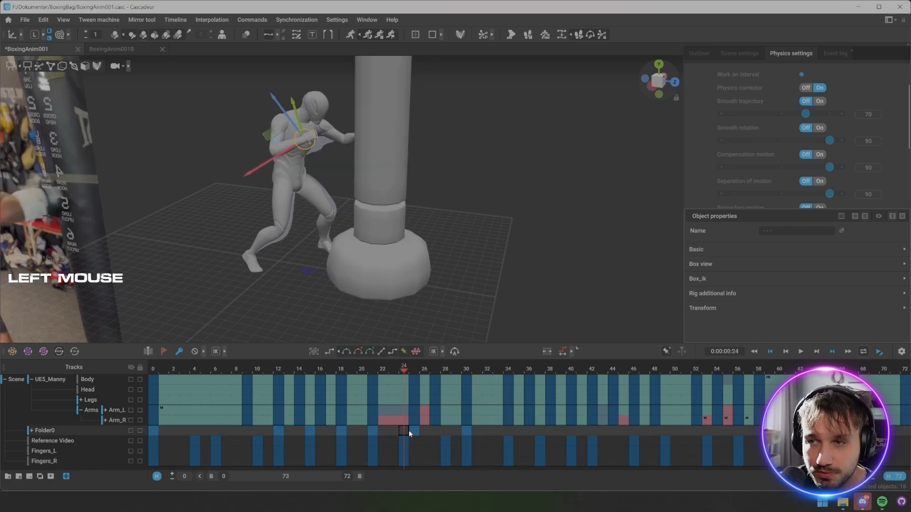
{"action": "left_click", "coordinate": [373, 432]}
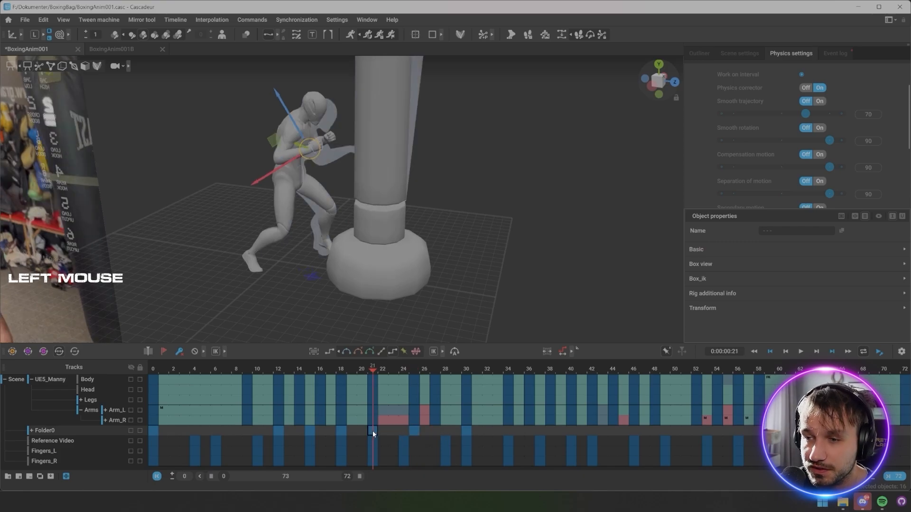
{"action": "middle_click_drag", "start_coordinate": [372, 431], "coordinate": [487, 430], "text": "shift"}
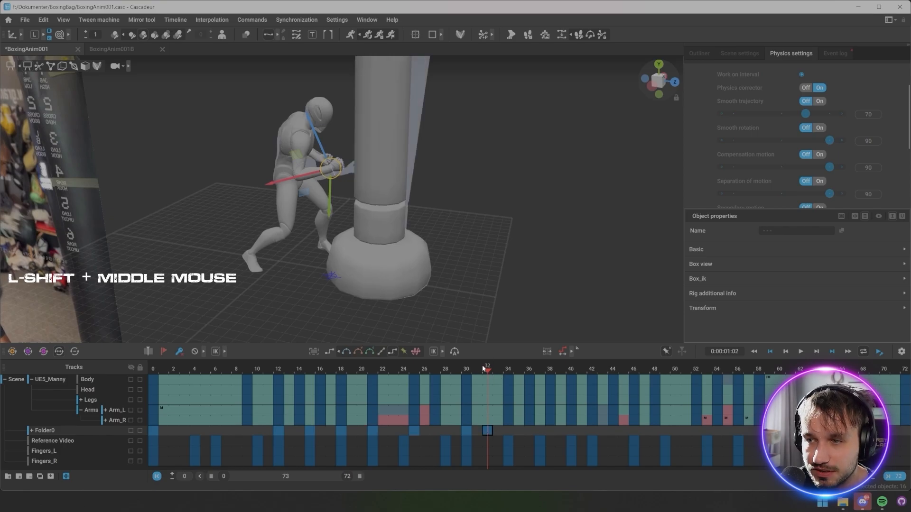
Step: Key the boxing bag at the punch contact on frame 36 and continue keying its reaction to the following punches on the Folder0 track
{"action": "left_click_drag", "start_coordinate": [484, 369], "coordinate": [529, 370]}
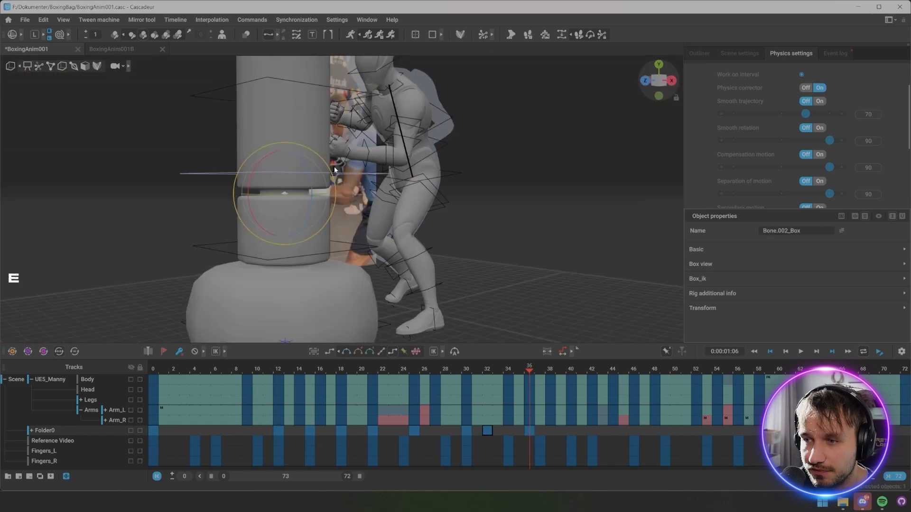
{"action": "left_click", "coordinate": [604, 371]}
{"action": "left_click", "coordinate": [564, 431]}
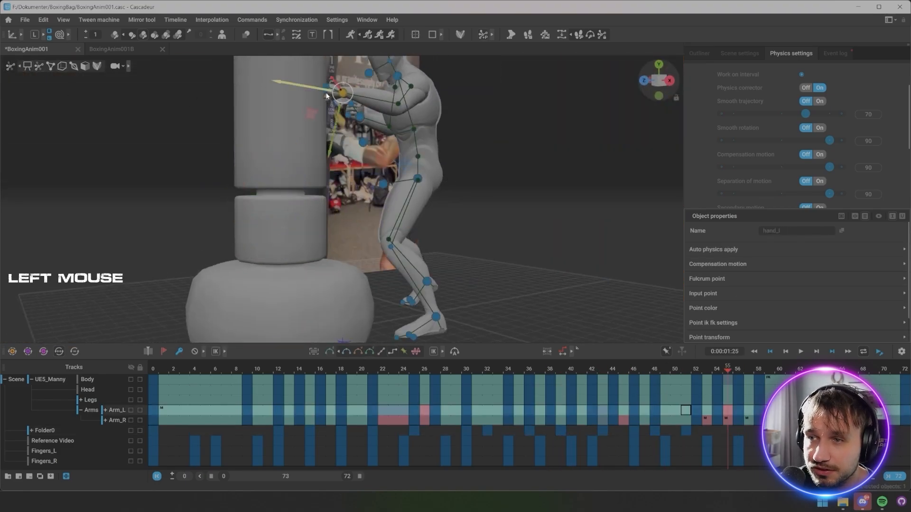